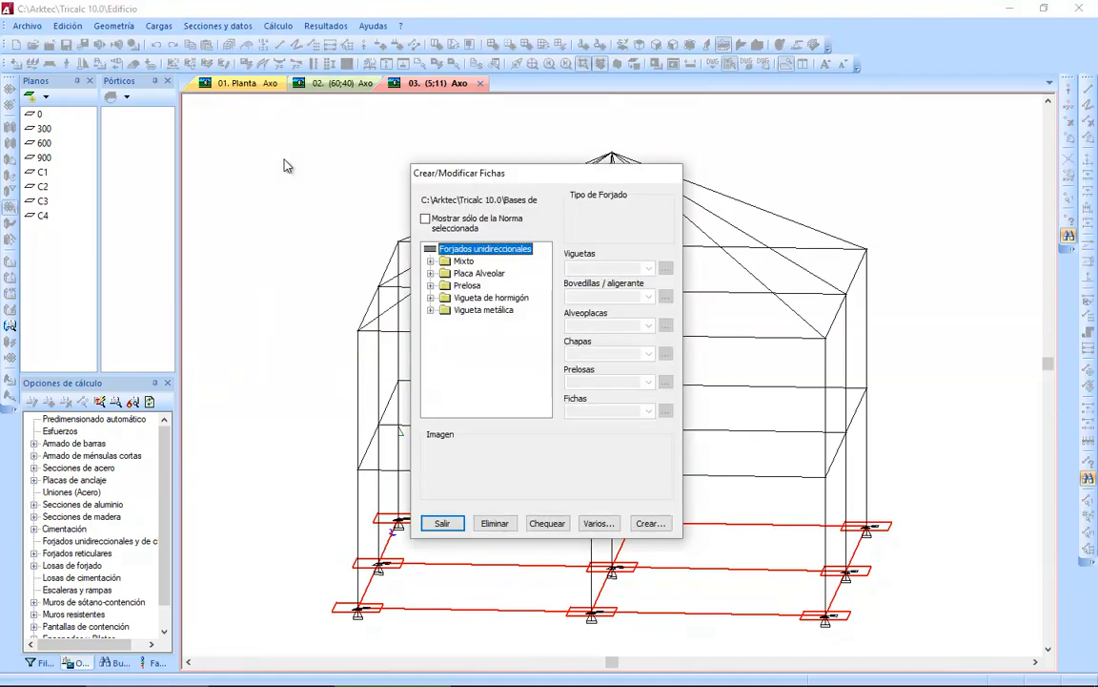
# Select the MontónVi.tr5 series among the prestressed (Pretensada) concrete joist floors.
pyautogui.click(432, 299)
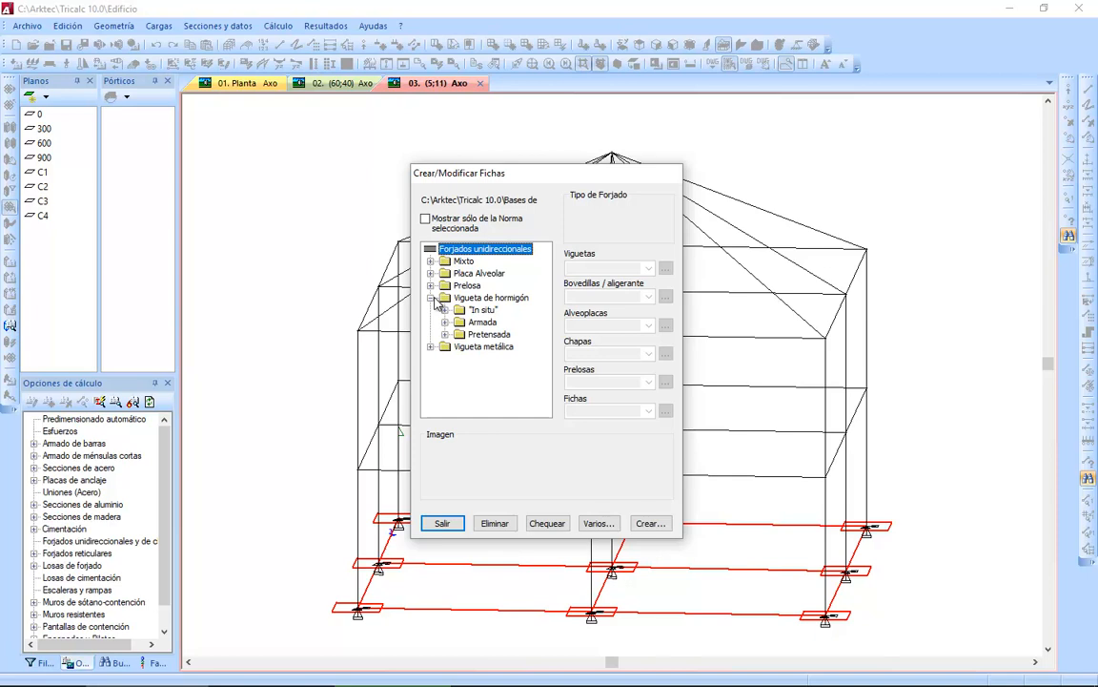
pyautogui.click(444, 334)
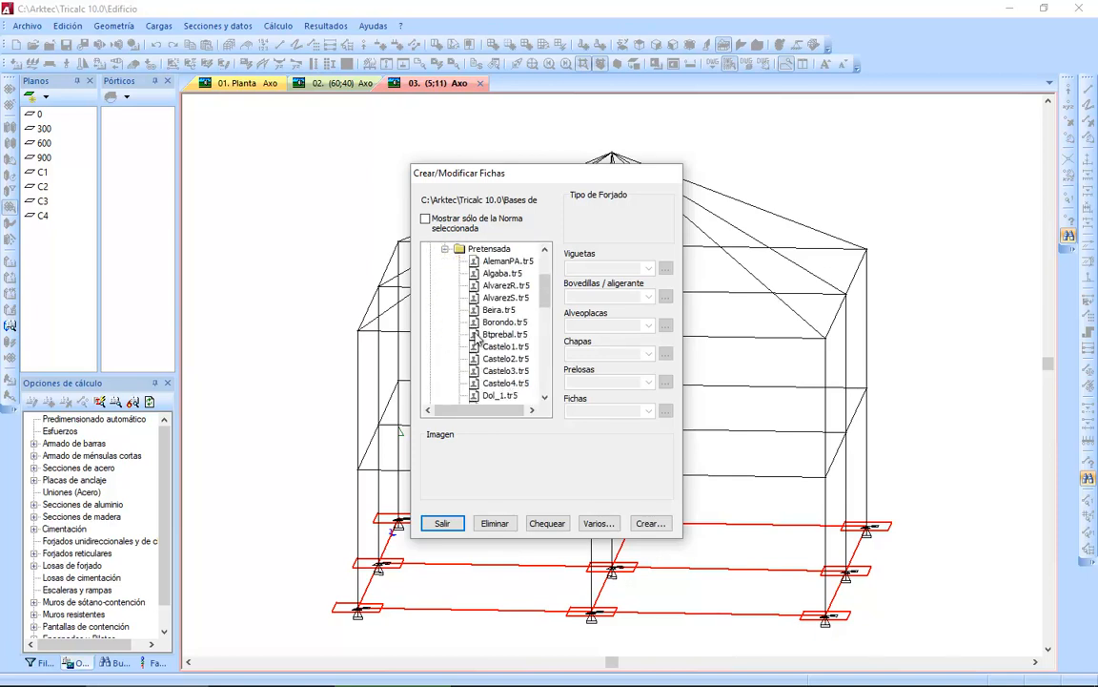
pyautogui.scroll(-4, 458, 338)
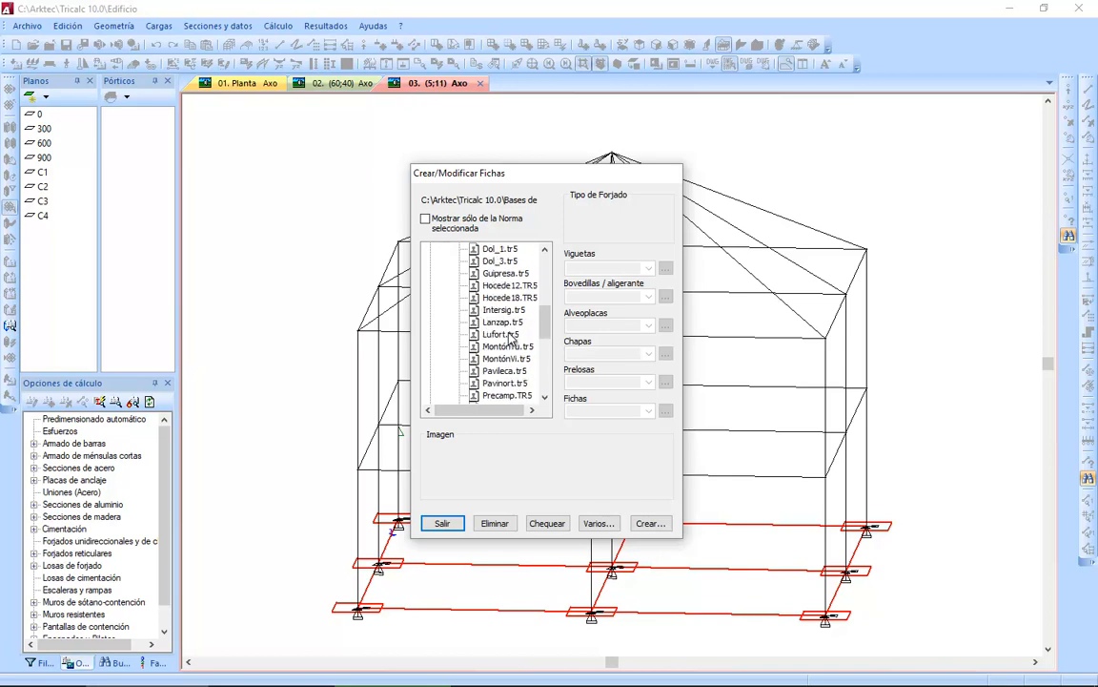
pyautogui.click(494, 360)
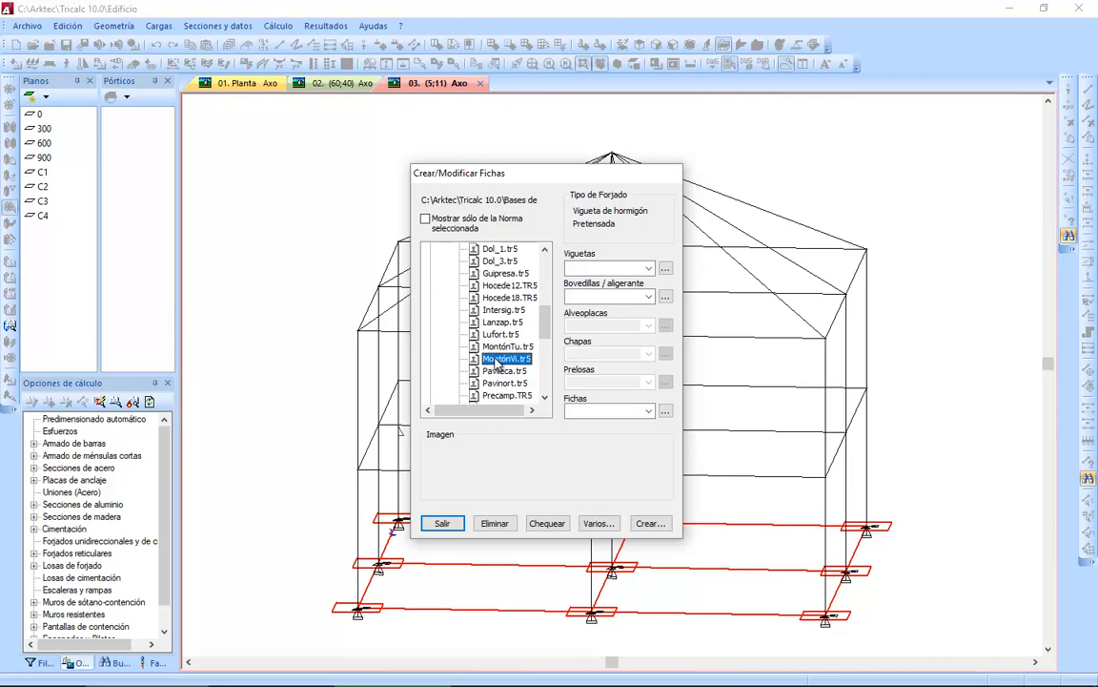
# Create bovedilla B22x70c from B22x70 with the description "Bovedilla cerámica" and the material Cerámica, and save it.
pyautogui.click(649, 297)
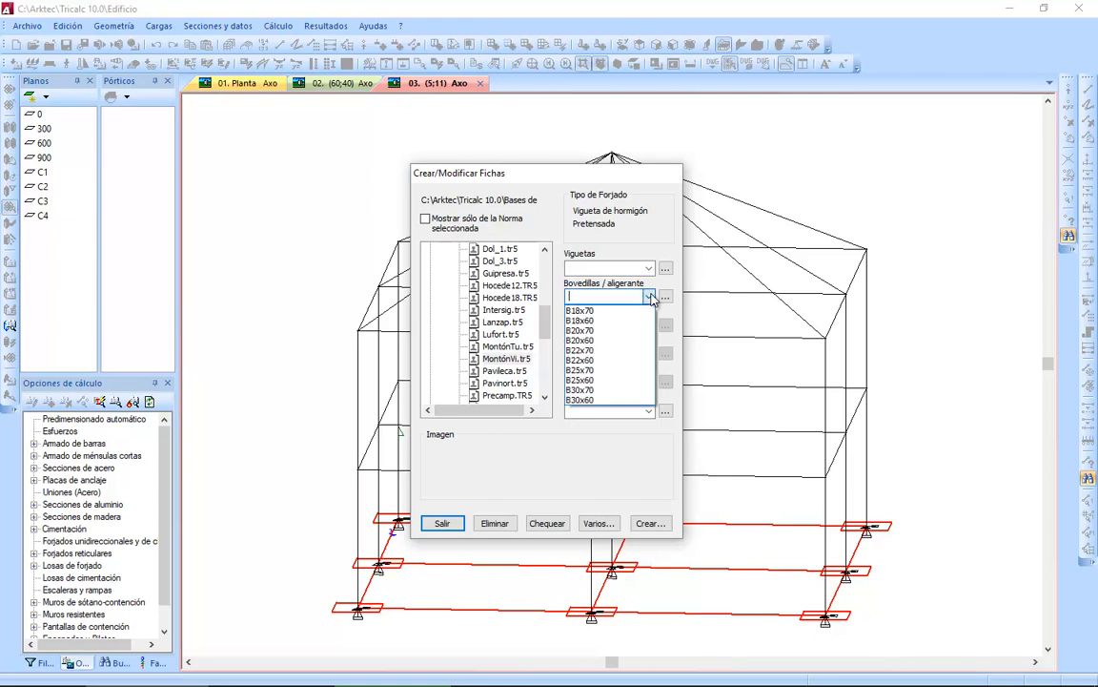
pyautogui.click(622, 351)
pyautogui.click(665, 297)
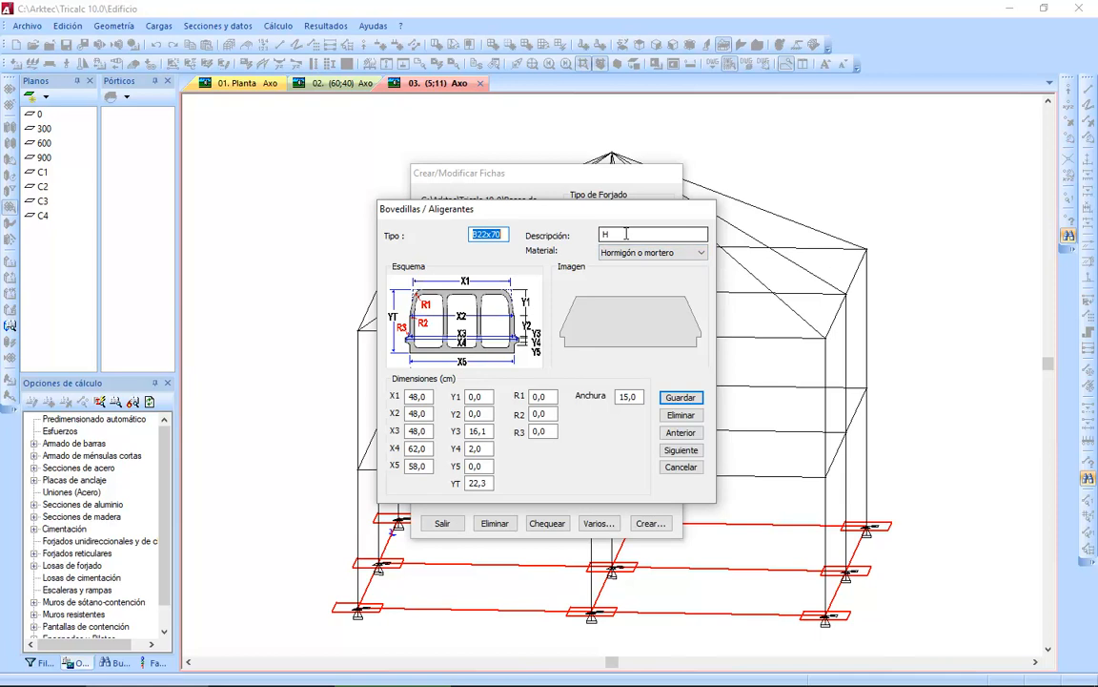
pyautogui.click(506, 233)
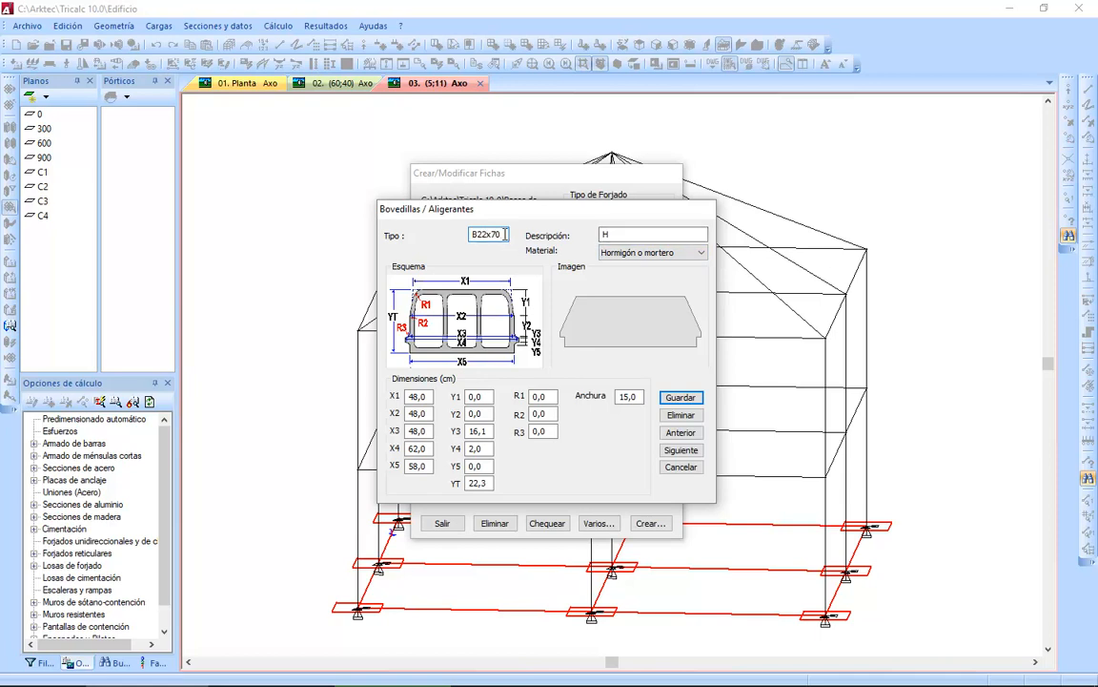
pyautogui.write('c')
pyautogui.press('Tab')
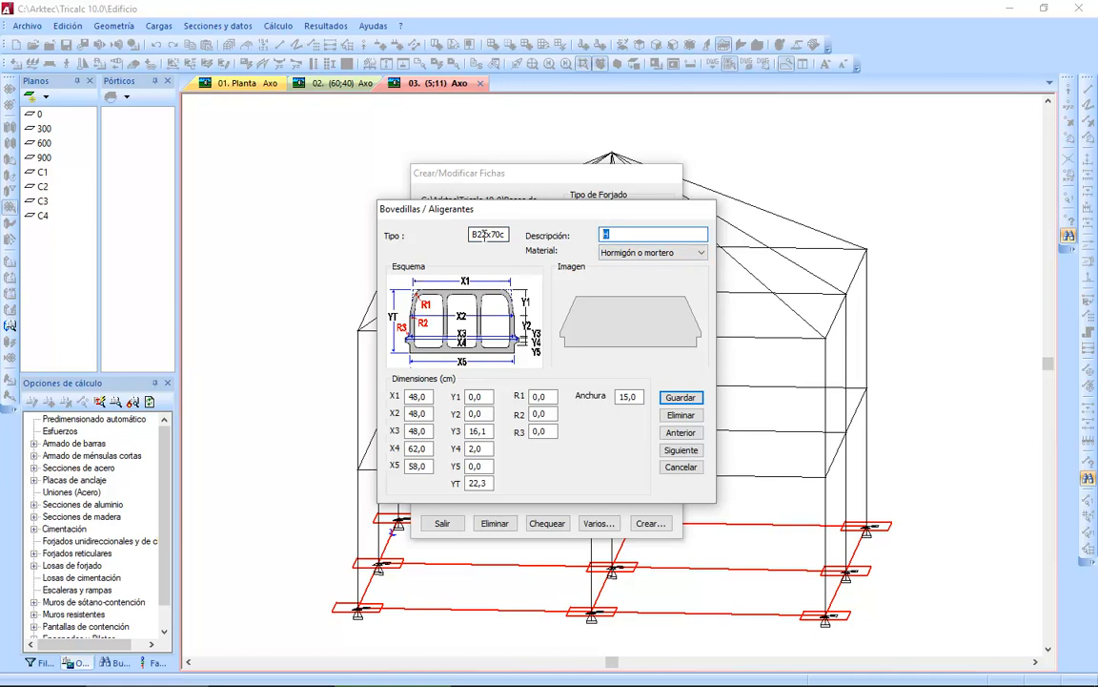
pyautogui.write('Bovedilla cerámica')
pyautogui.click(658, 254)
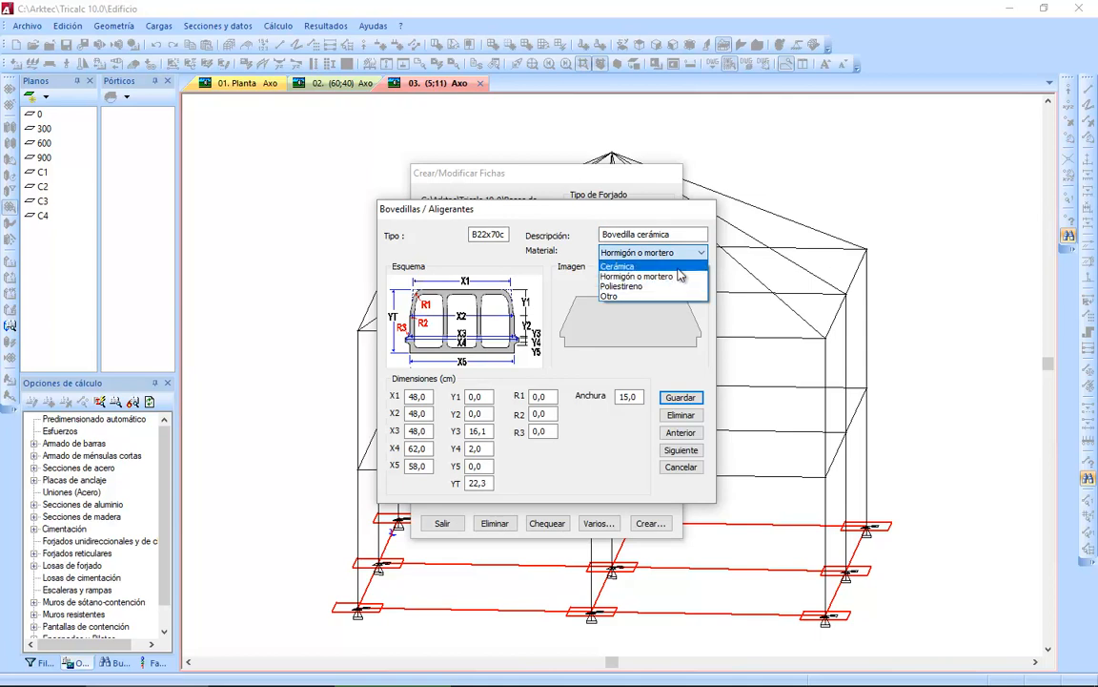
pyautogui.click(678, 269)
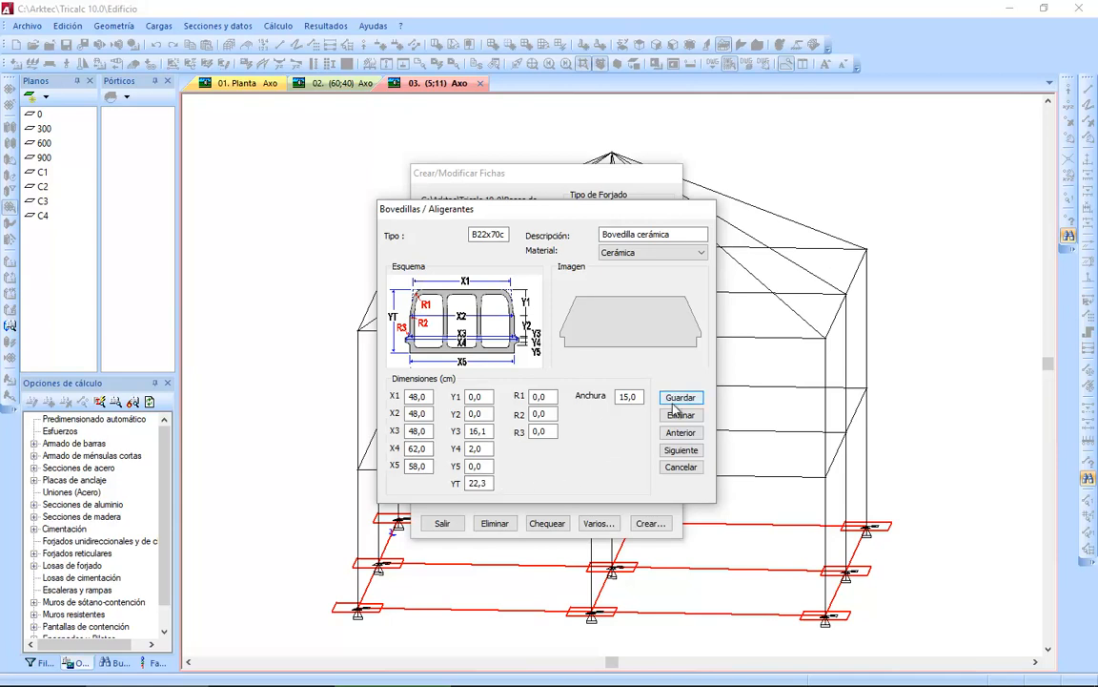
pyautogui.click(674, 473)
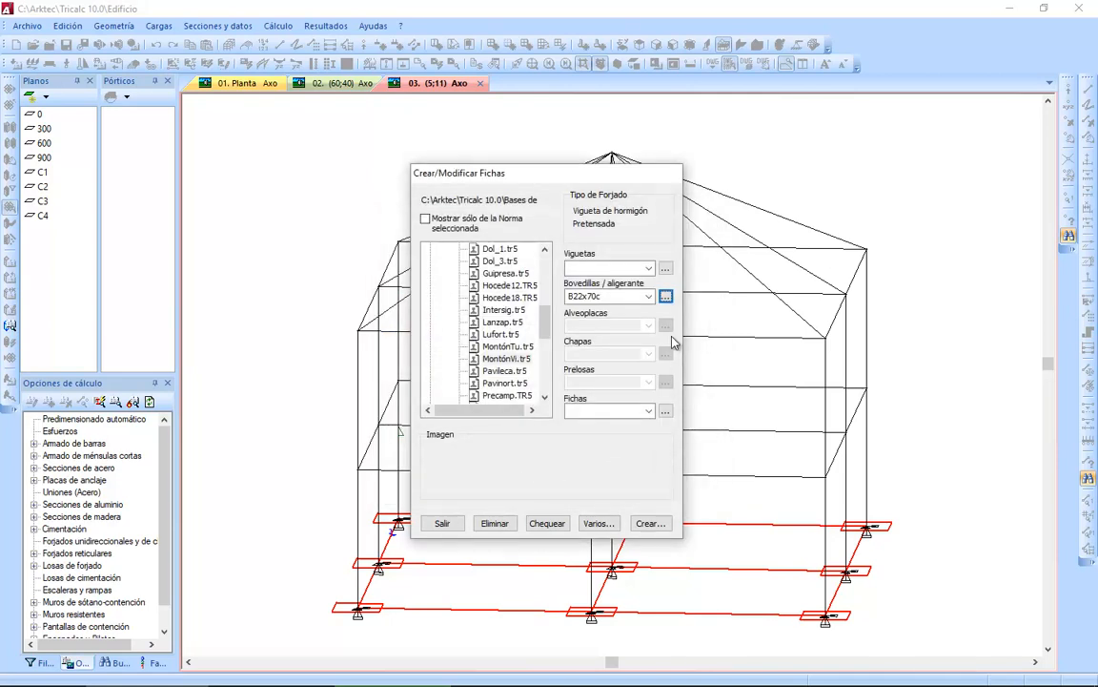
# Select the B22x70c bovedilla in the MontónVi series.
pyautogui.click(649, 296)
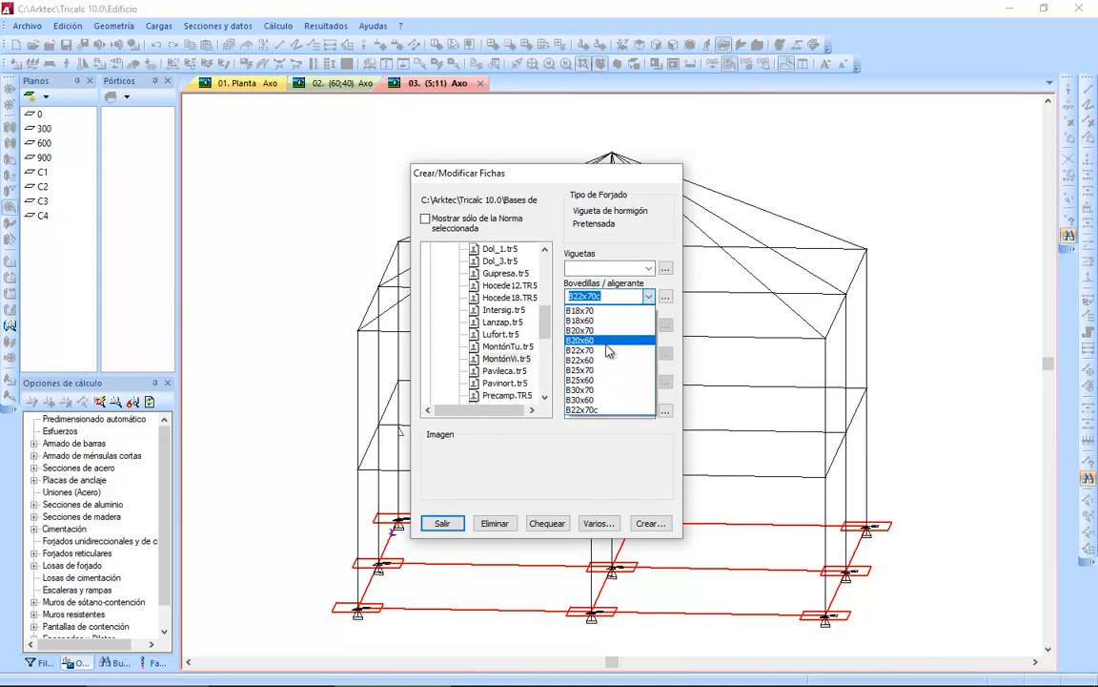
pyautogui.click(610, 411)
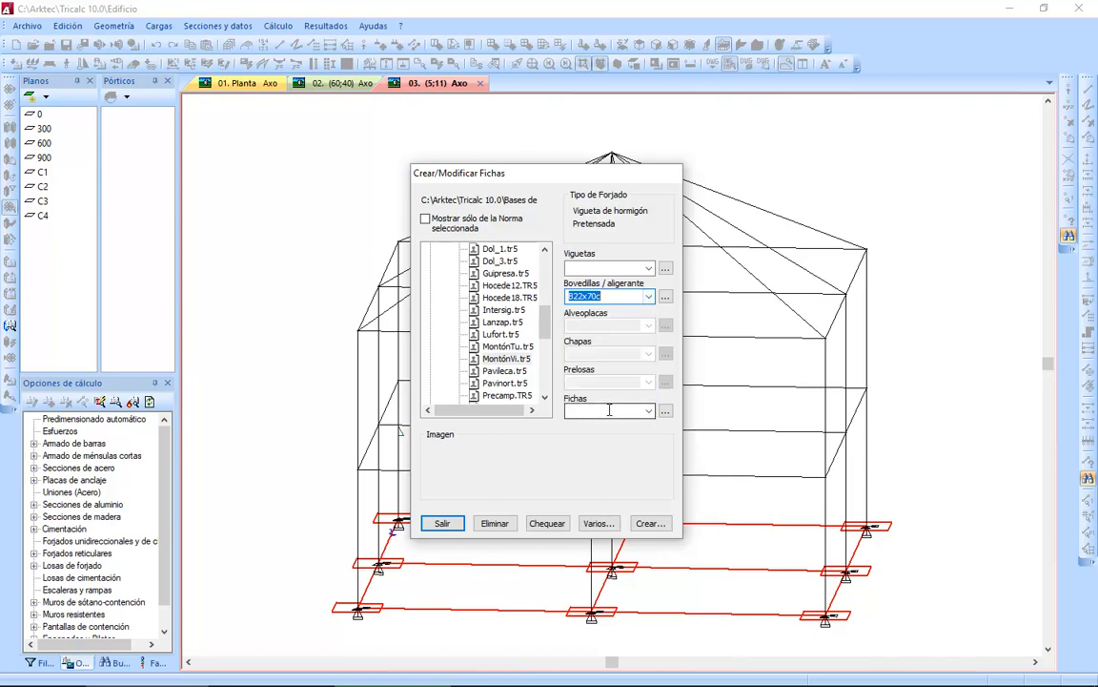
pyautogui.click(610, 296)
pyautogui.click(605, 411)
# Open the floor sheet P11-22+5x70 for editing and assign it the bovedilla B22x70c.
pyautogui.click(648, 411)
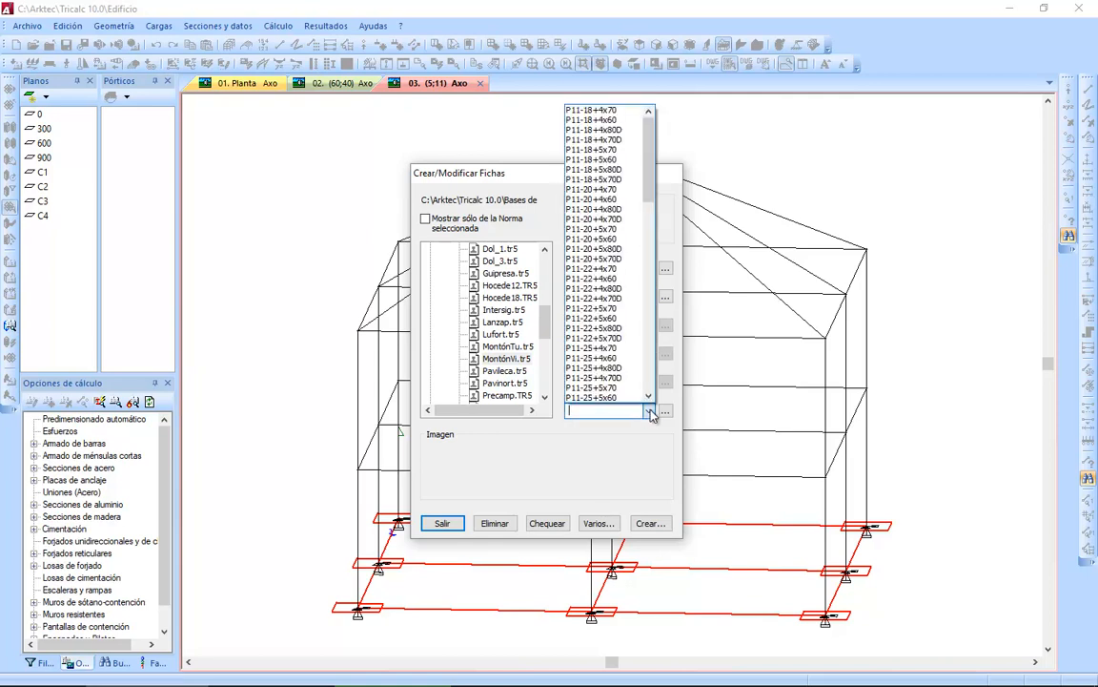
pyautogui.click(628, 315)
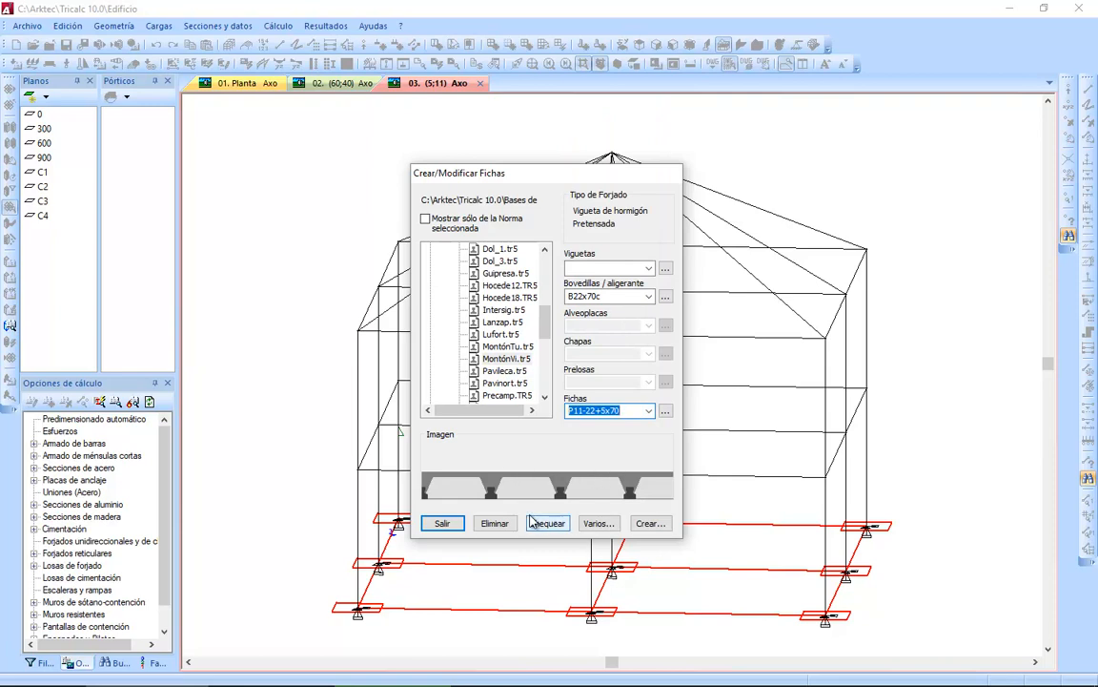
pyautogui.click(667, 411)
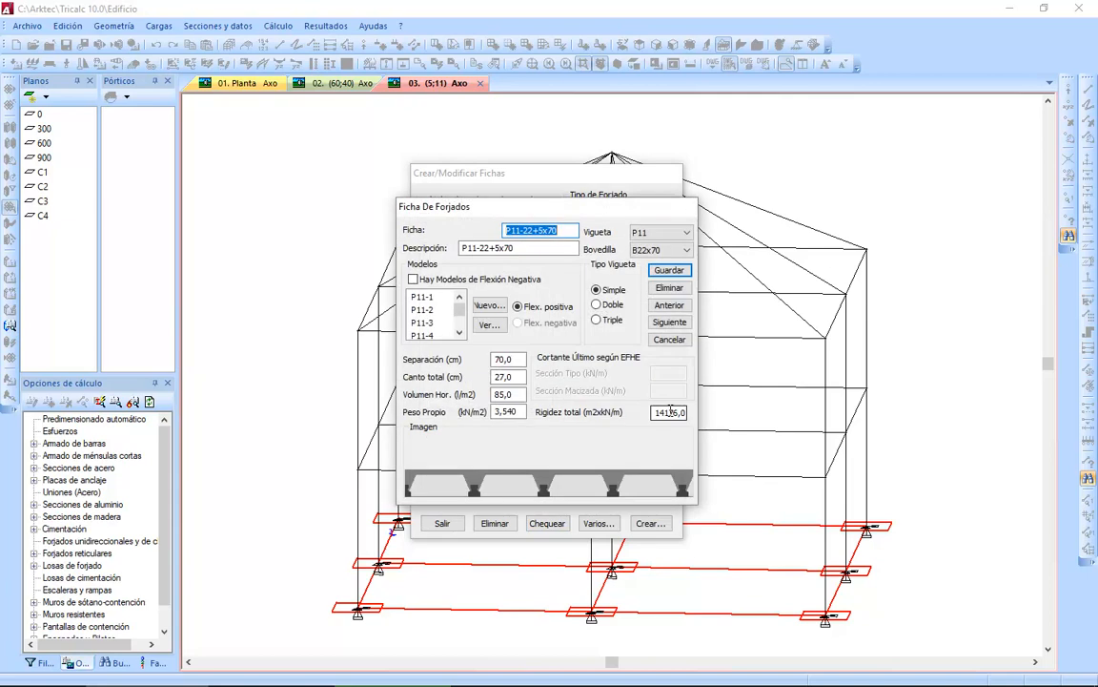
pyautogui.click(689, 251)
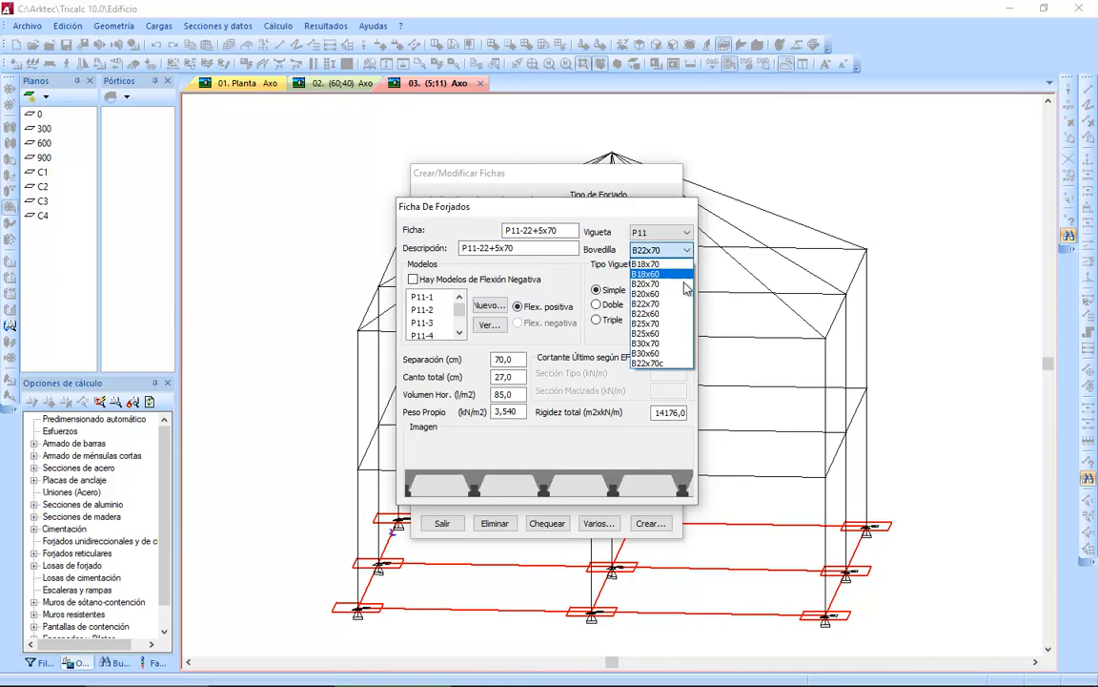
pyautogui.click(668, 363)
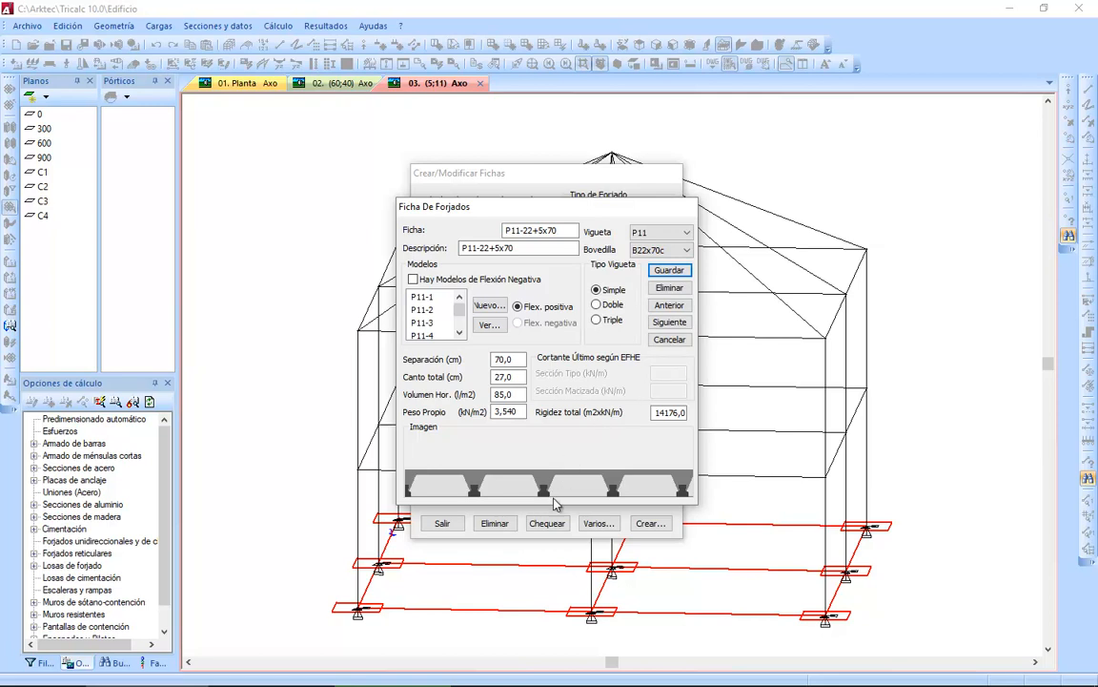
# Examine the properties of the floor model P11-3, leaving them as they are.
pyautogui.click(422, 297)
pyautogui.click(423, 323)
pyautogui.doubleClick(423, 325)
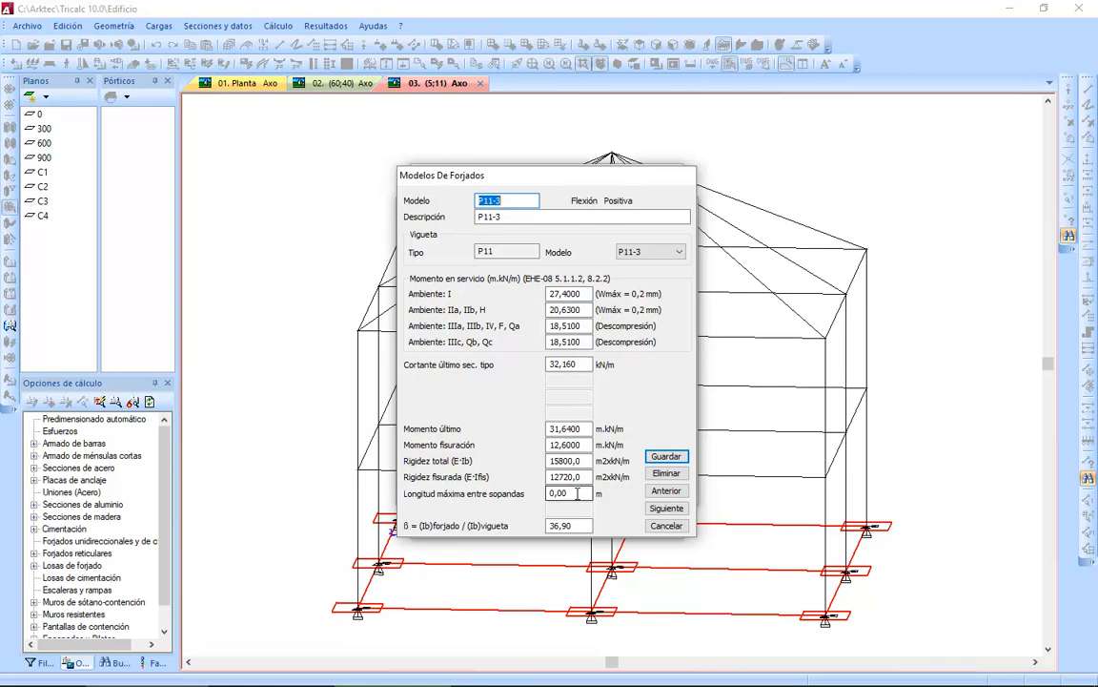
pyautogui.click(658, 528)
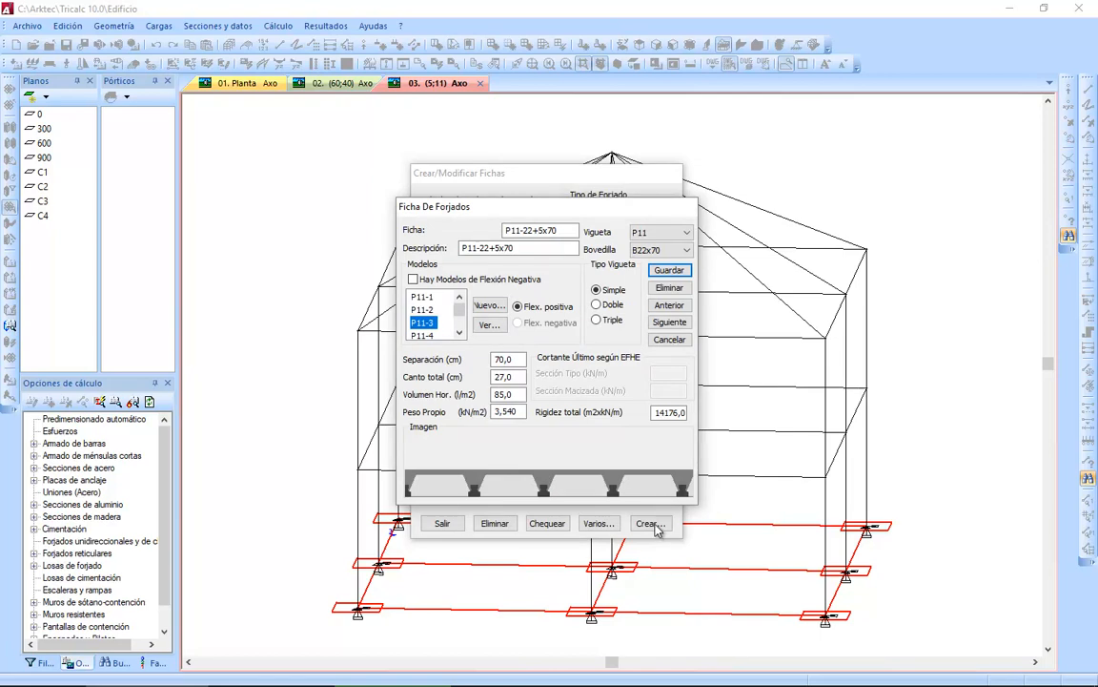
# Save the floor sheet as P11-22+5x70c with a self-weight of 3,2 kN/m2, and select the new sheet.
pyautogui.doubleClick(522, 411)
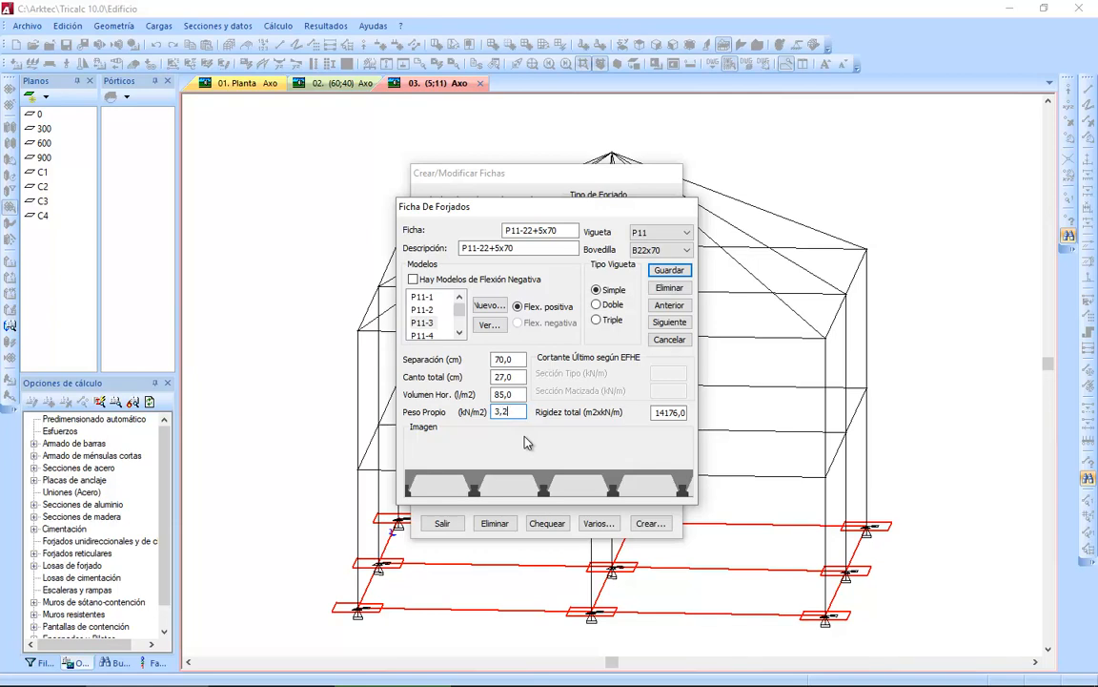
pyautogui.click(571, 230)
pyautogui.write('c')
pyautogui.click(667, 271)
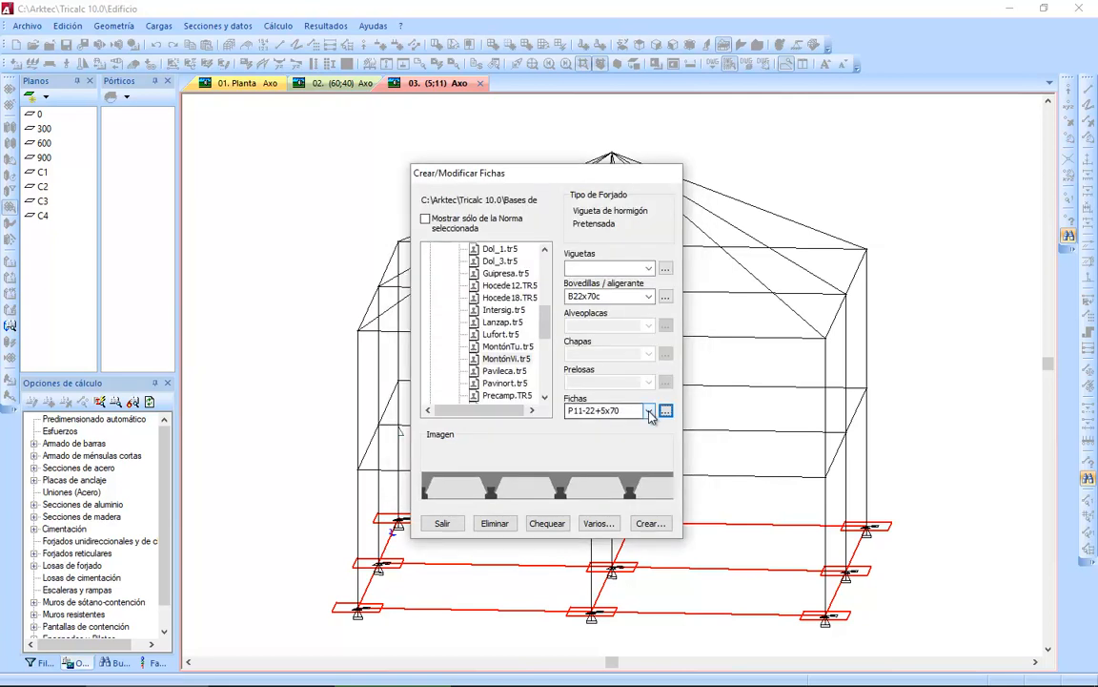
pyautogui.click(649, 410)
pyautogui.moveTo(649, 221); pyautogui.dragTo(655, 385)
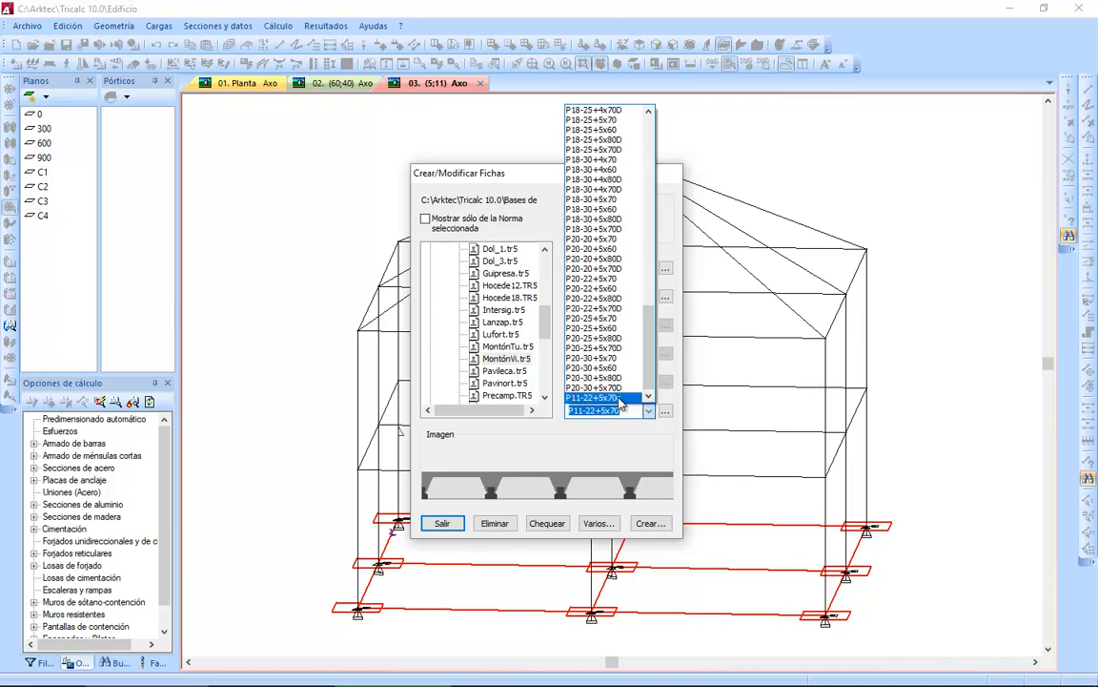
pyautogui.click(620, 399)
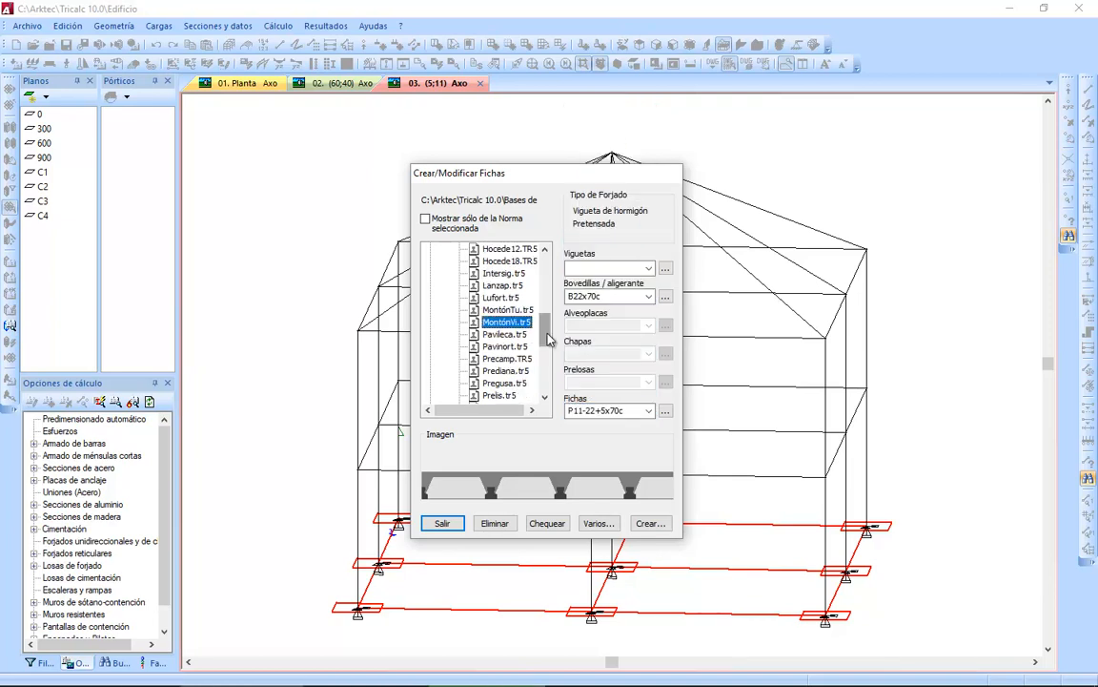
# Create a new series named Fab-1 from the "In situ" concrete joist category.
pyautogui.scroll(10, 482, 314)
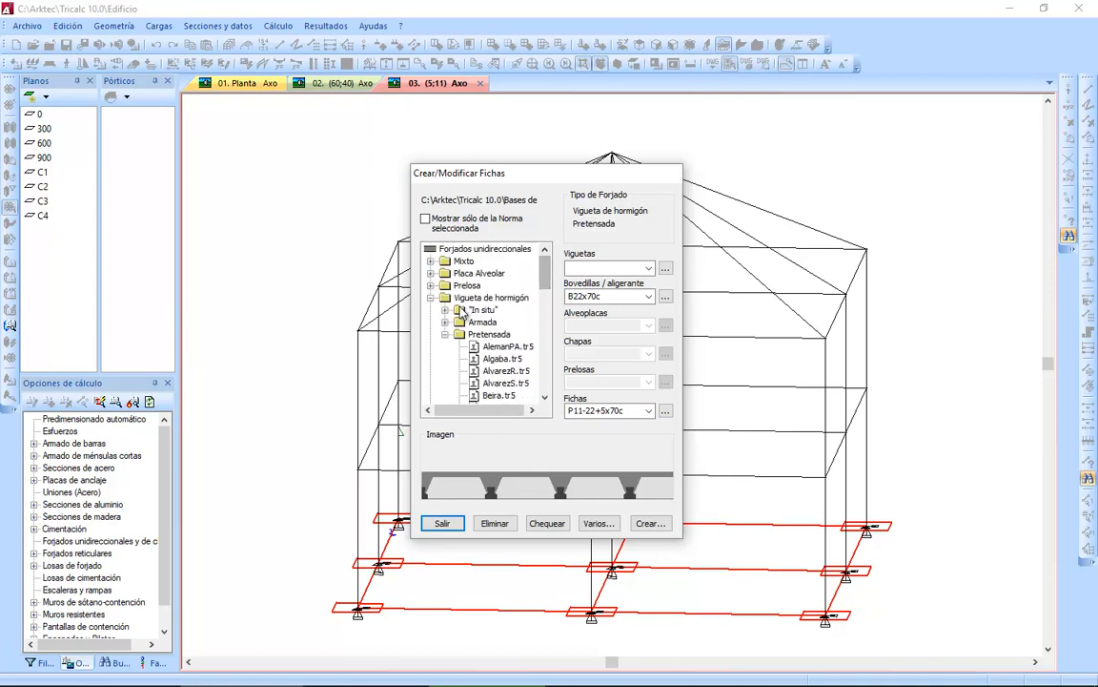
pyautogui.click(445, 311)
pyautogui.click(463, 315)
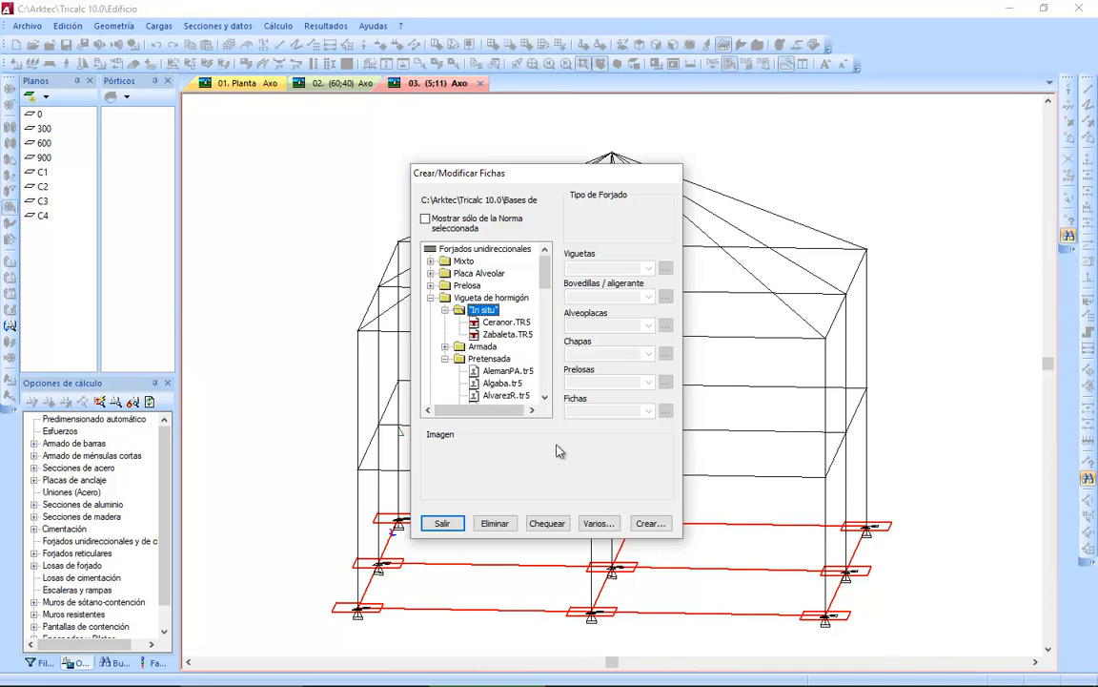
pyautogui.click(647, 526)
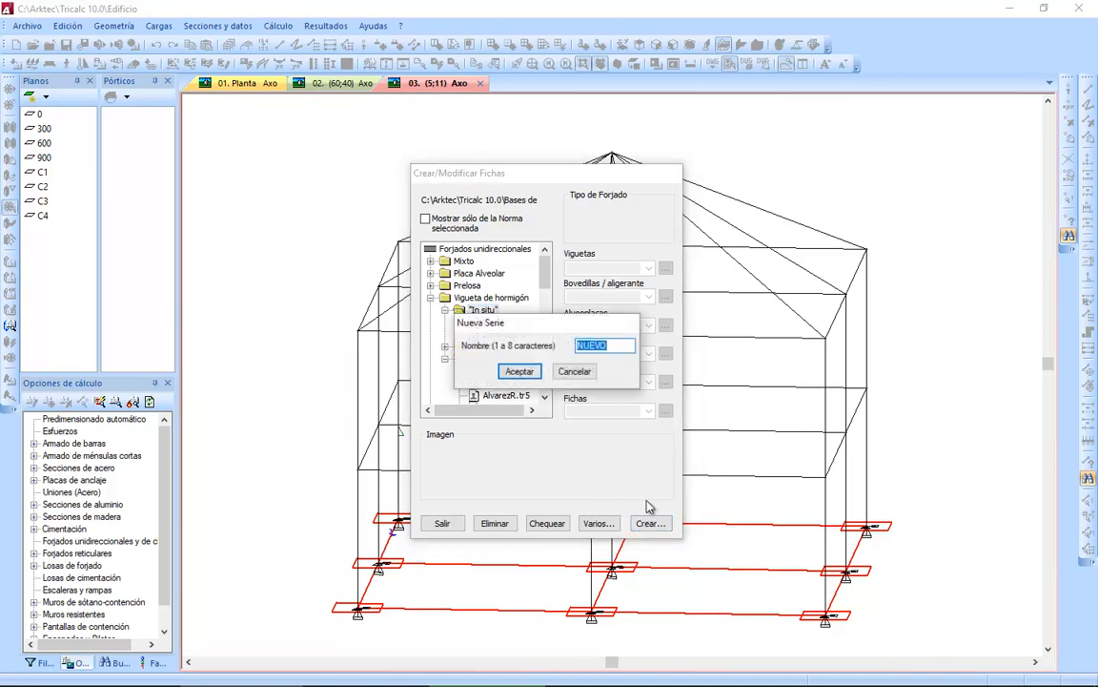
pyautogui.write('Fab-1')
pyautogui.click(525, 370)
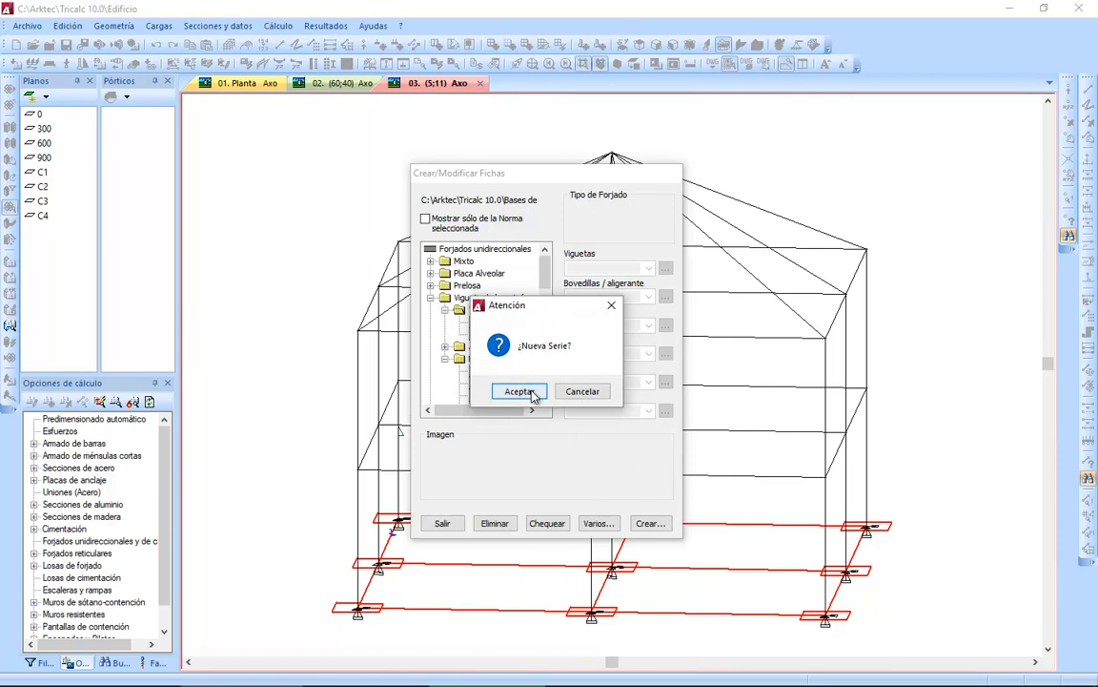
pyautogui.click(525, 390)
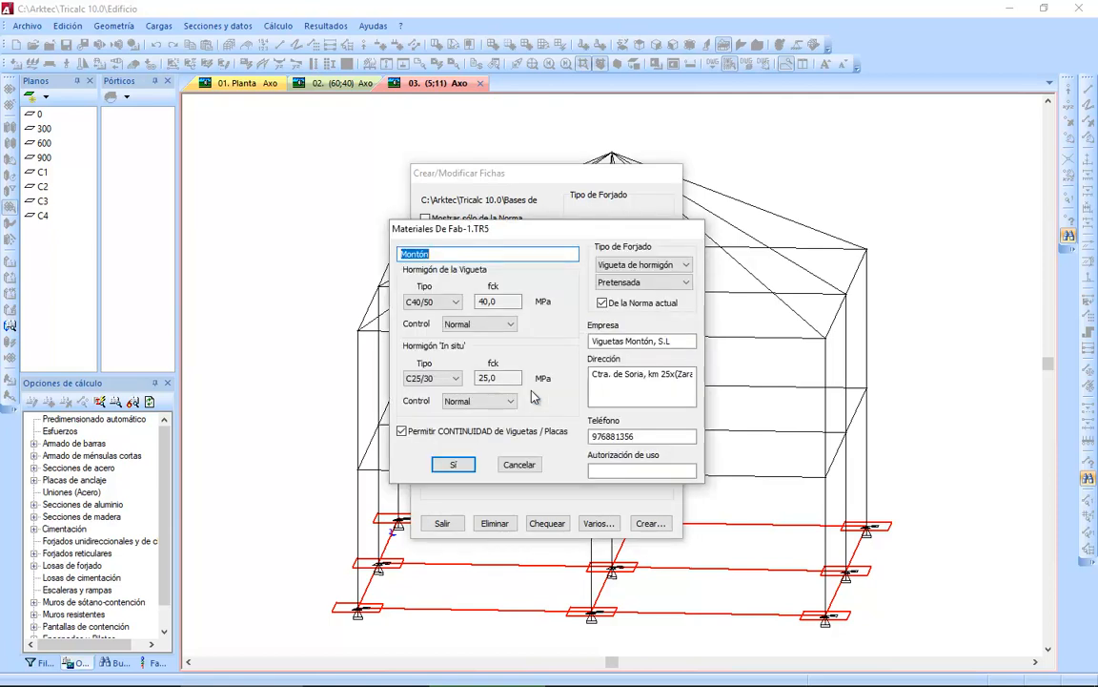
# Set the new series' description to "Fabricante 1 de bovedillas cerámicas".
pyautogui.write('Fabr')
pyautogui.write('nte 1 de bovedillas cerámicas')
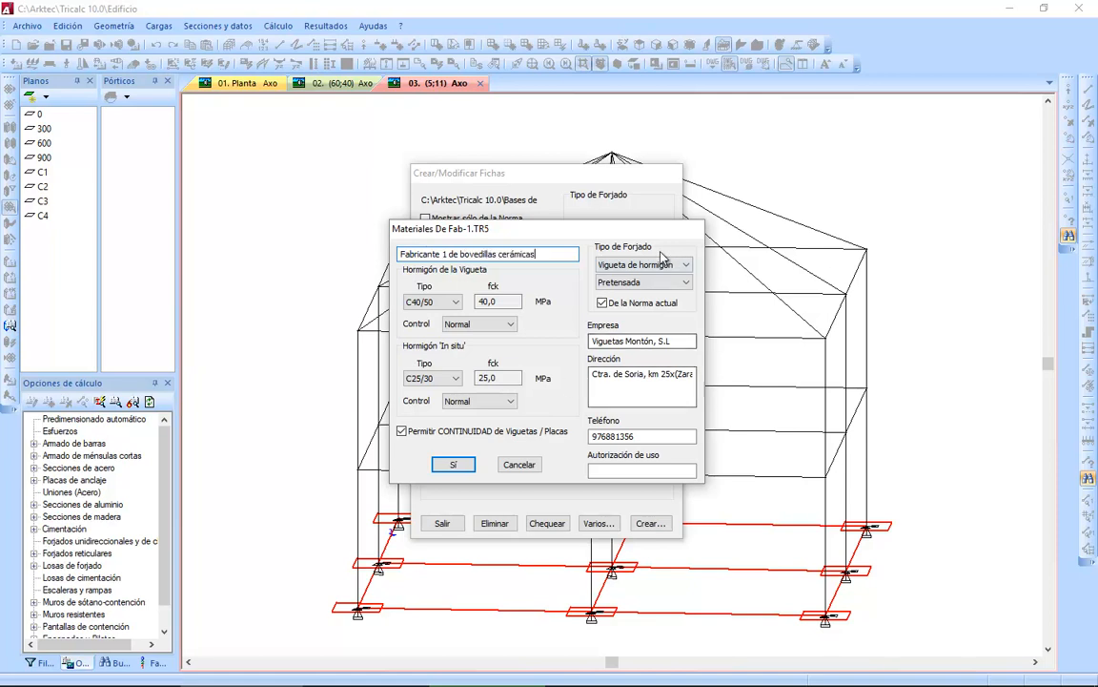
# Set the floor type of Fab-1 to Vigueta de hormigón, "In situ".
pyautogui.click(652, 266)
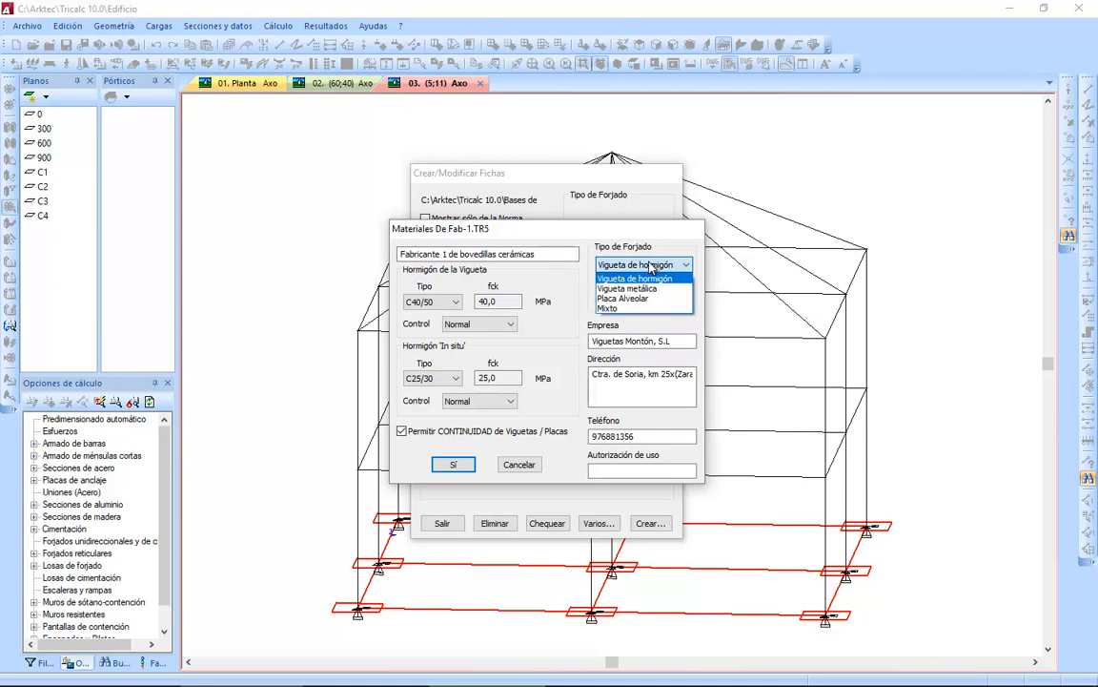
pyautogui.click(636, 277)
pyautogui.click(644, 282)
pyautogui.click(635, 311)
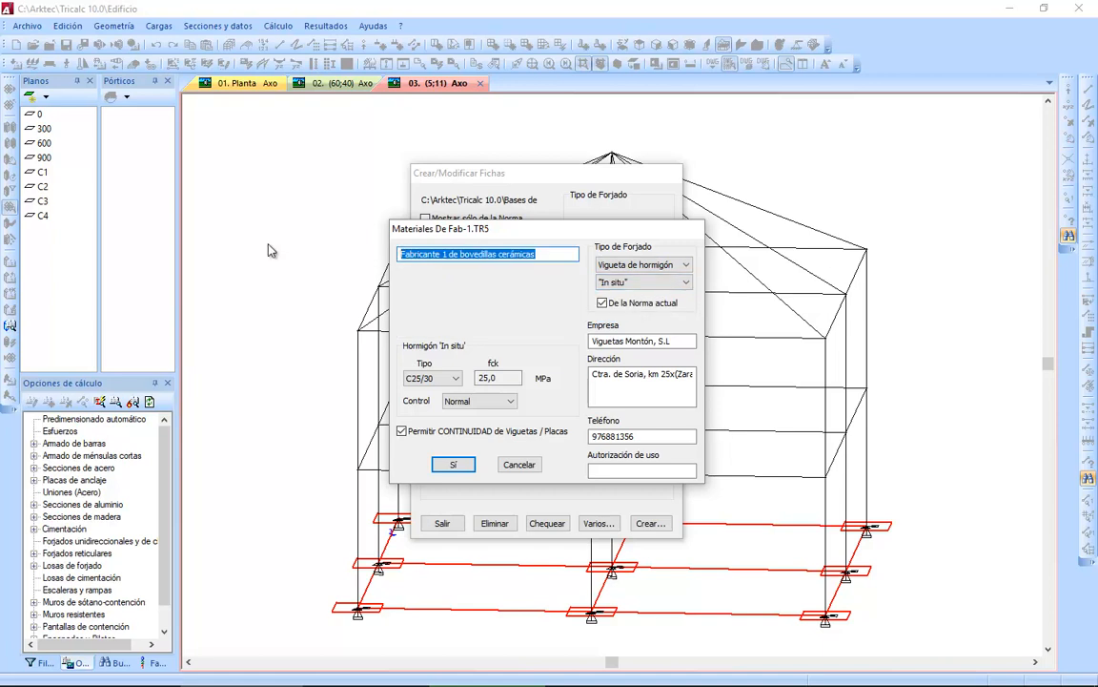
# Enter "Fabricante 1 de bovedillas cerámicas" as the company, fill in its address and phone number, and accept the series.
pyautogui.moveTo(693, 342); pyautogui.dragTo(411, 336)
pyautogui.write('Fabricante 1 de bovedillas cerámicas')
pyautogui.press('Tab')
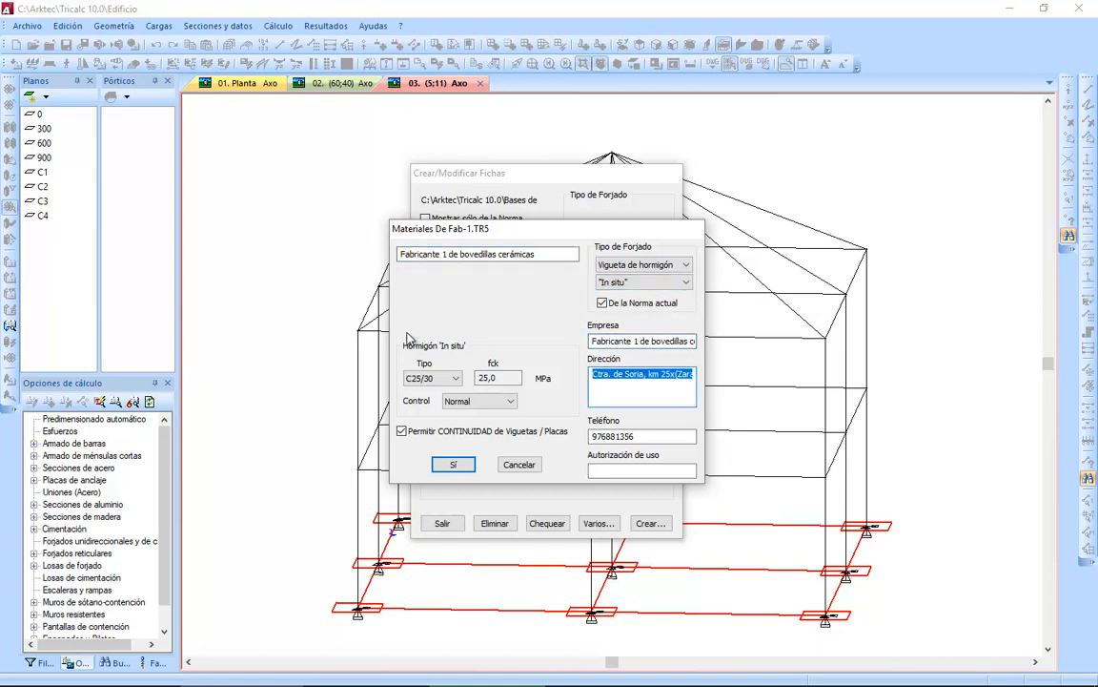
pyautogui.write('Dirección')
pyautogui.press('Tab')
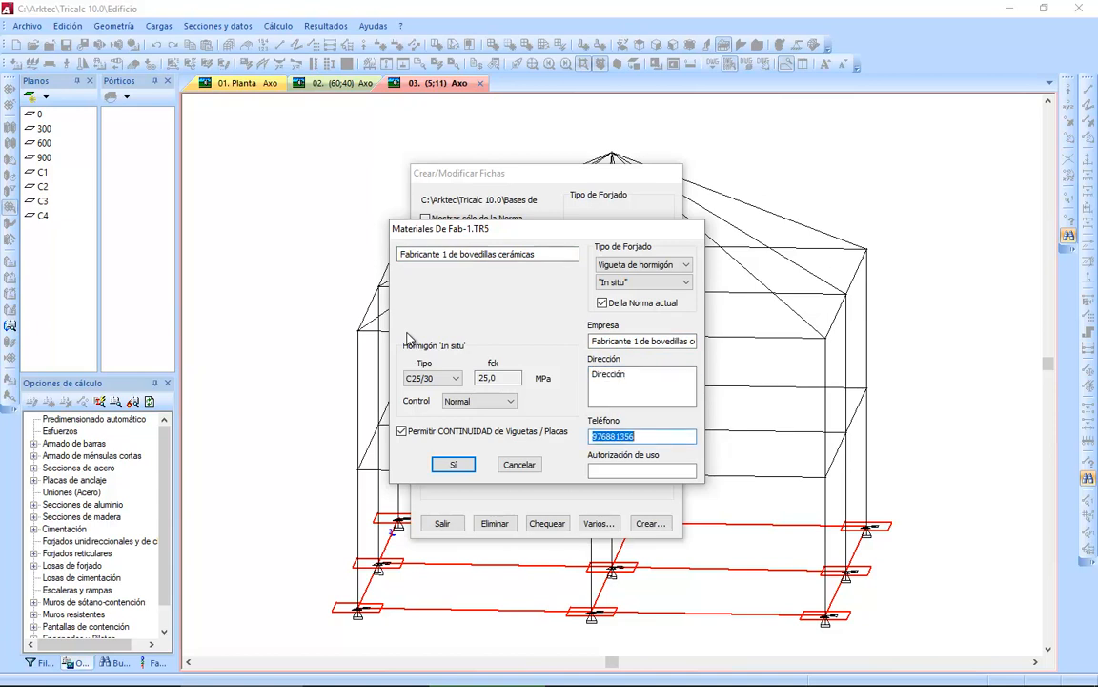
pyautogui.write('123456789')
pyautogui.click(454, 464)
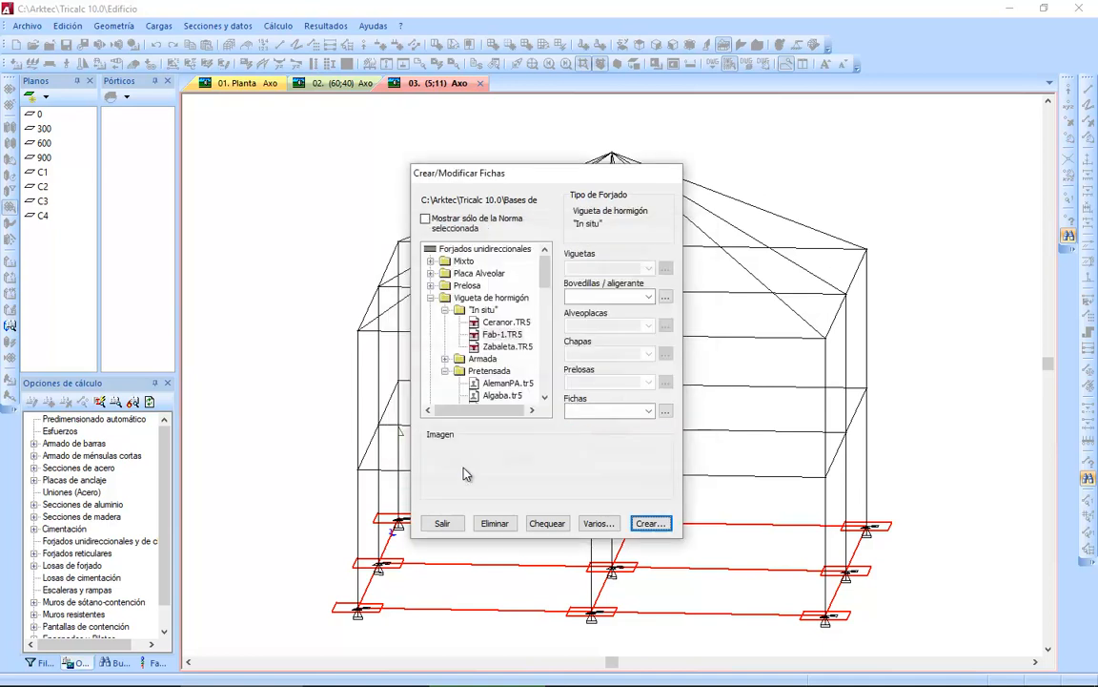
# Start a bovedilla named B1 in the Fab-1 series with Cerámica as its material.
pyautogui.click(649, 296)
pyautogui.click(613, 296)
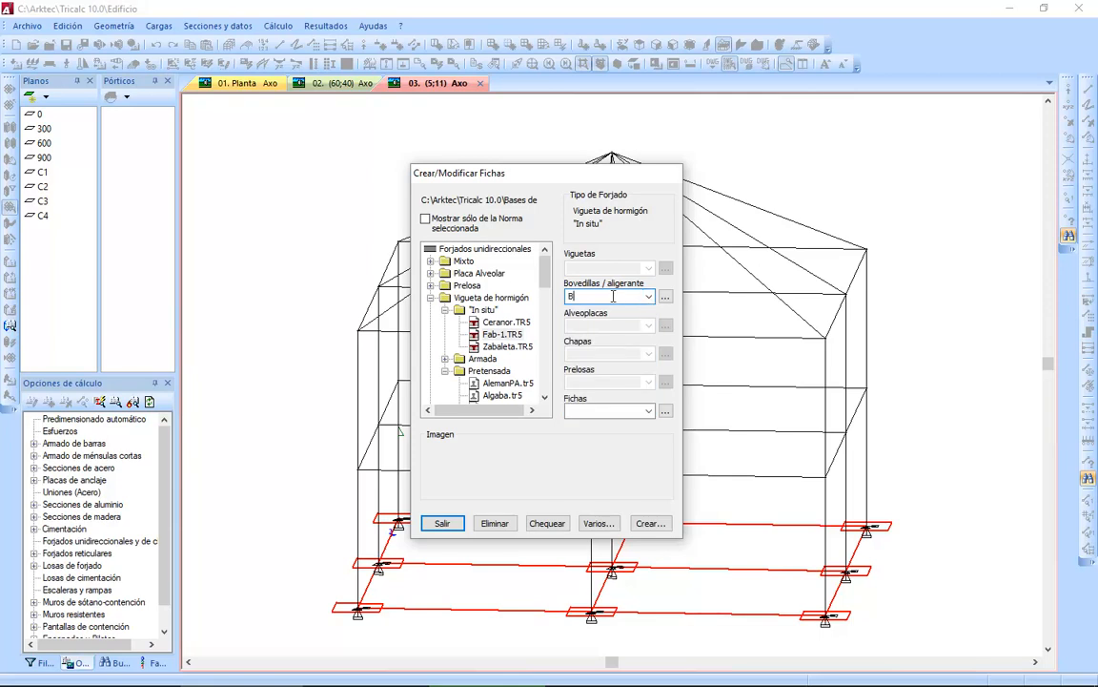
pyautogui.click(666, 297)
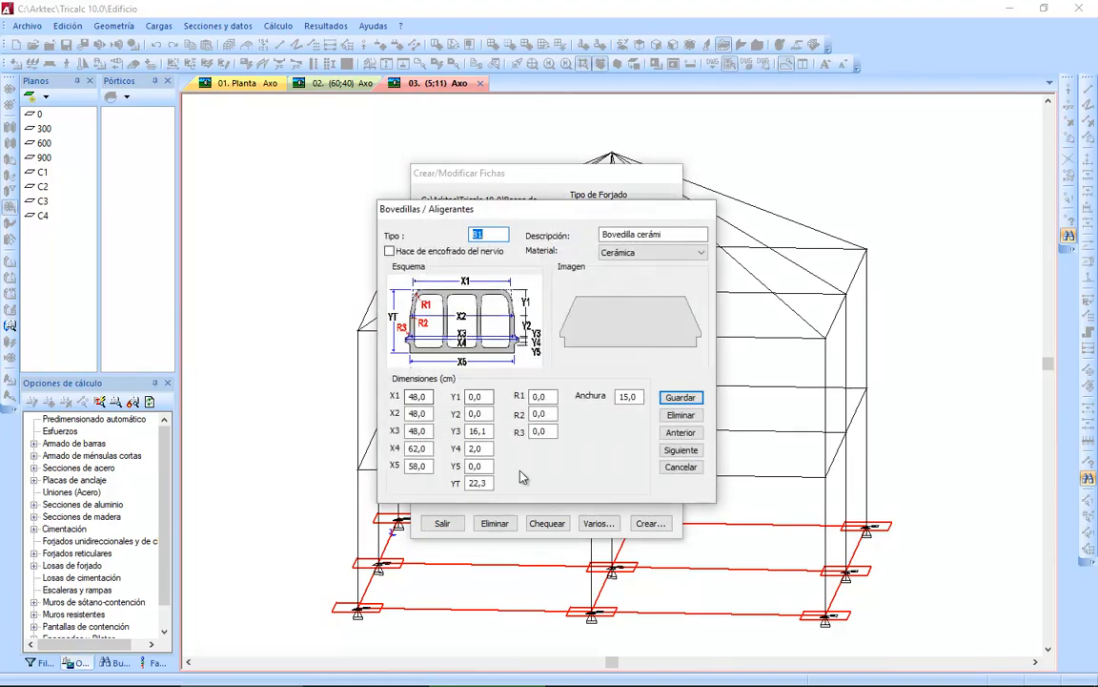
pyautogui.click(644, 253)
pyautogui.click(643, 255)
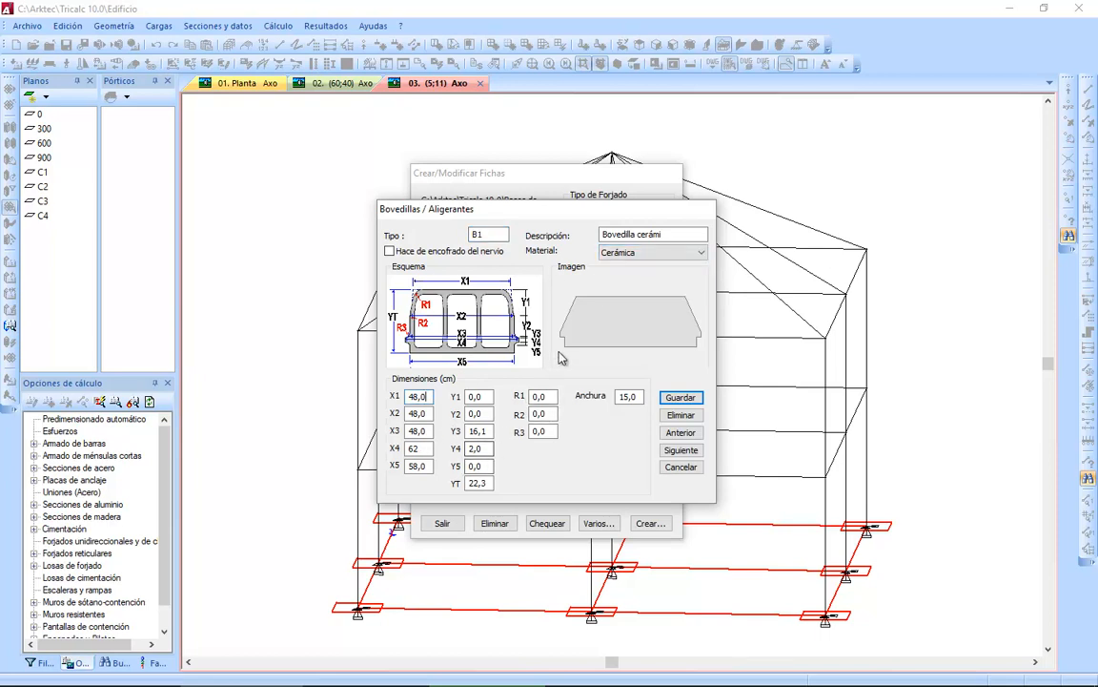
# Set dimension Y4 of bovedilla B1 to 6,2 cm, save it, and close its data.
pyautogui.moveTo(486, 449); pyautogui.dragTo(387, 441)
pyautogui.write('6,2')
pyautogui.click(689, 399)
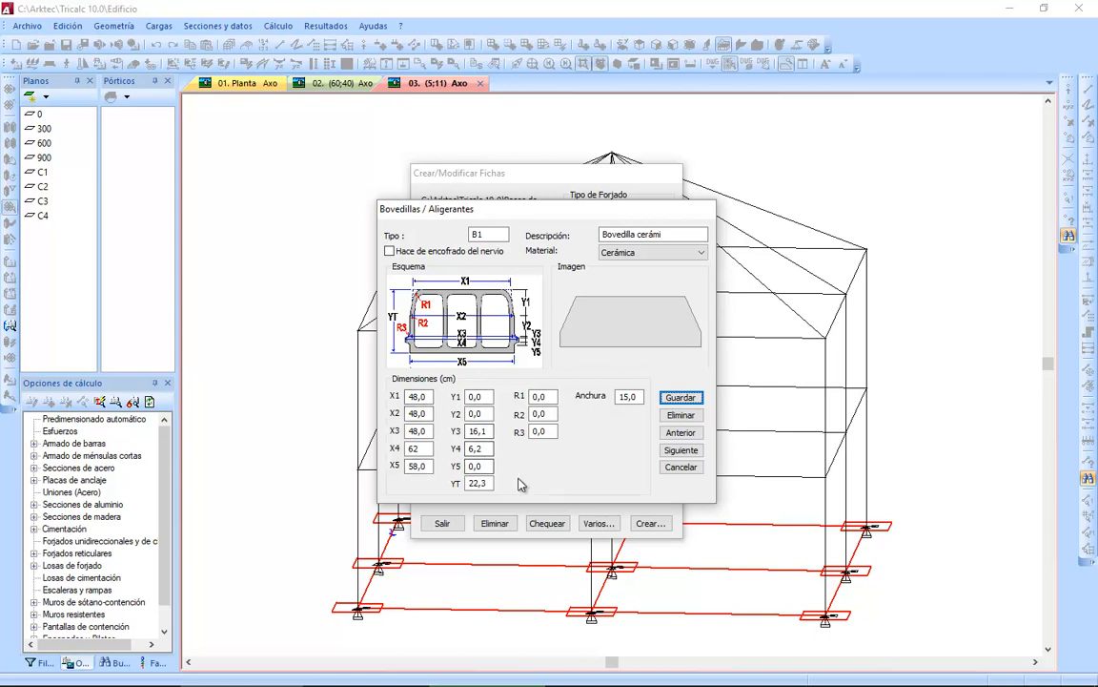
pyautogui.click(679, 466)
# Create a second bovedilla named B2 in Fab-1 with the same dimensions as B1, save it, and select it.
pyautogui.click(650, 297)
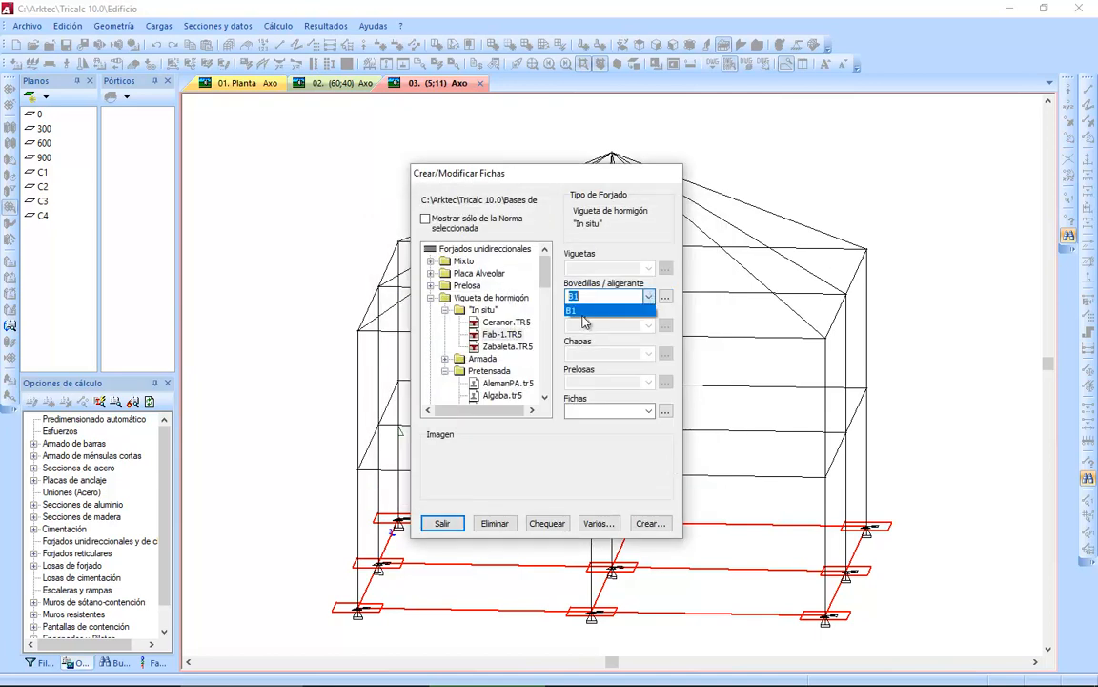
pyautogui.click(649, 297)
pyautogui.click(603, 295)
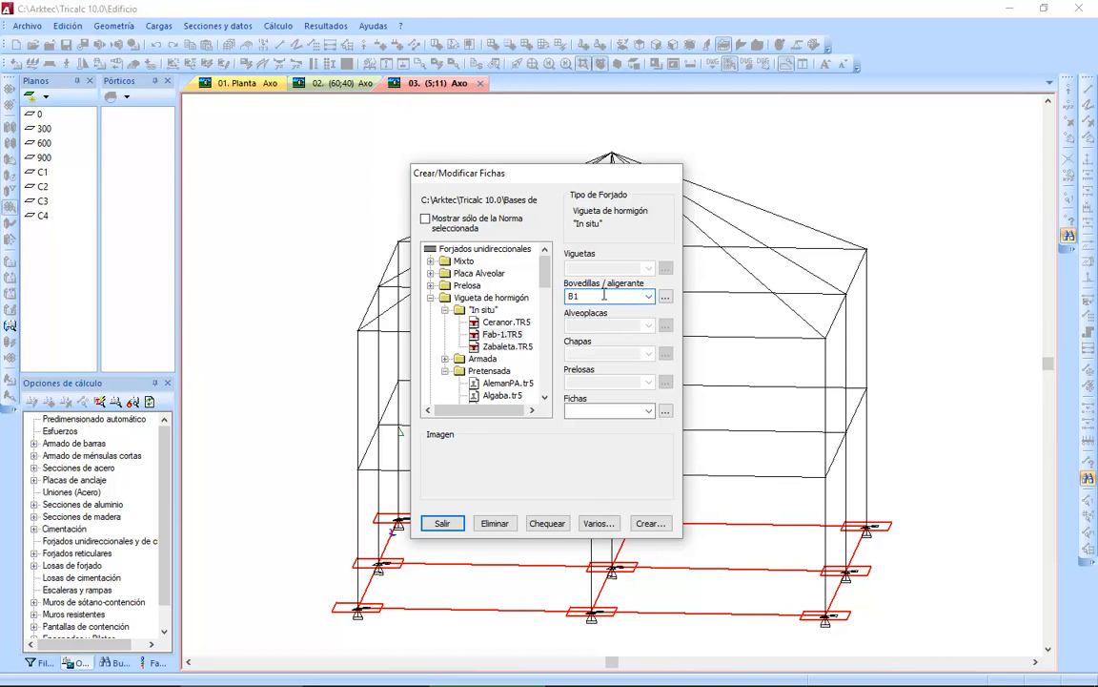
pyautogui.click(665, 297)
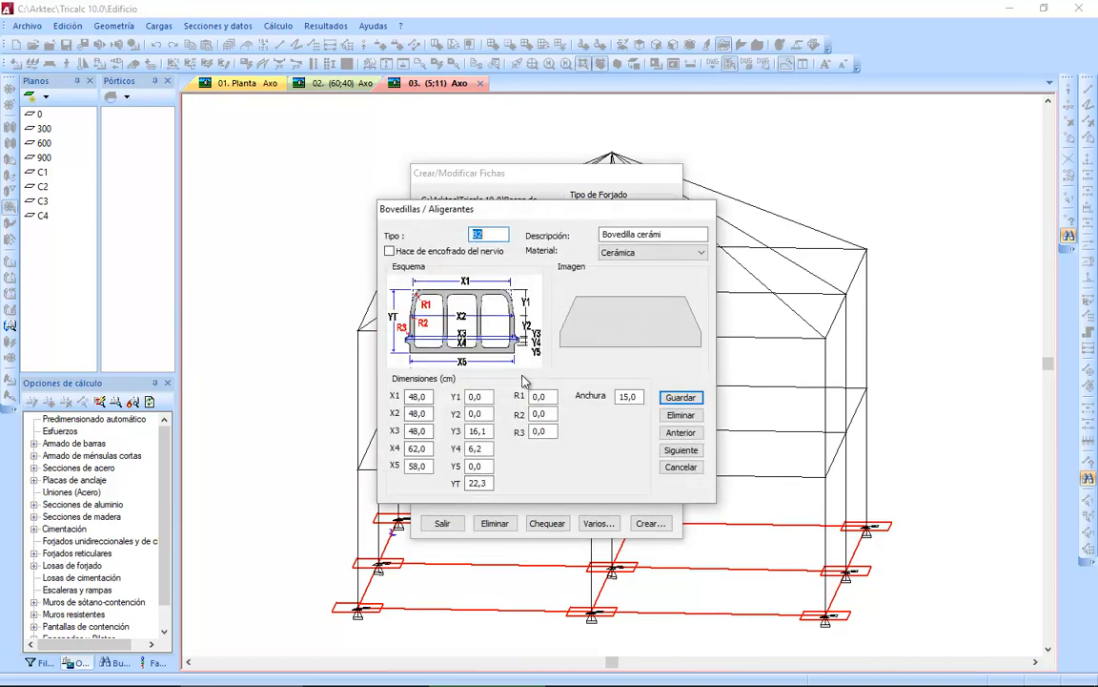
pyautogui.click(684, 397)
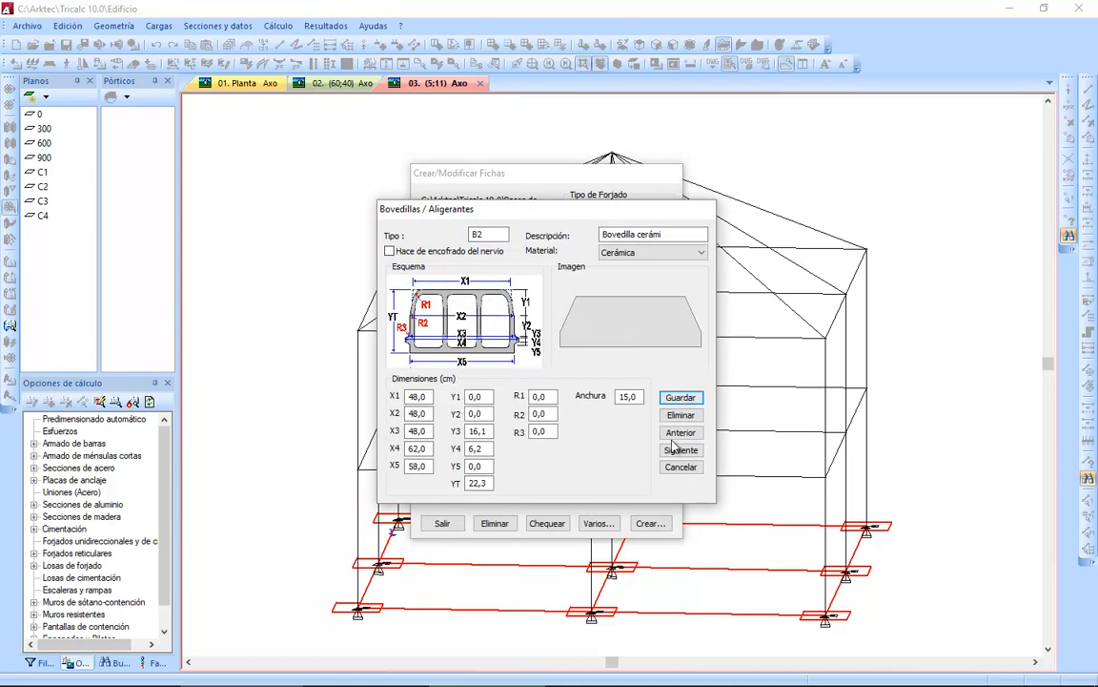
pyautogui.click(671, 468)
pyautogui.click(634, 297)
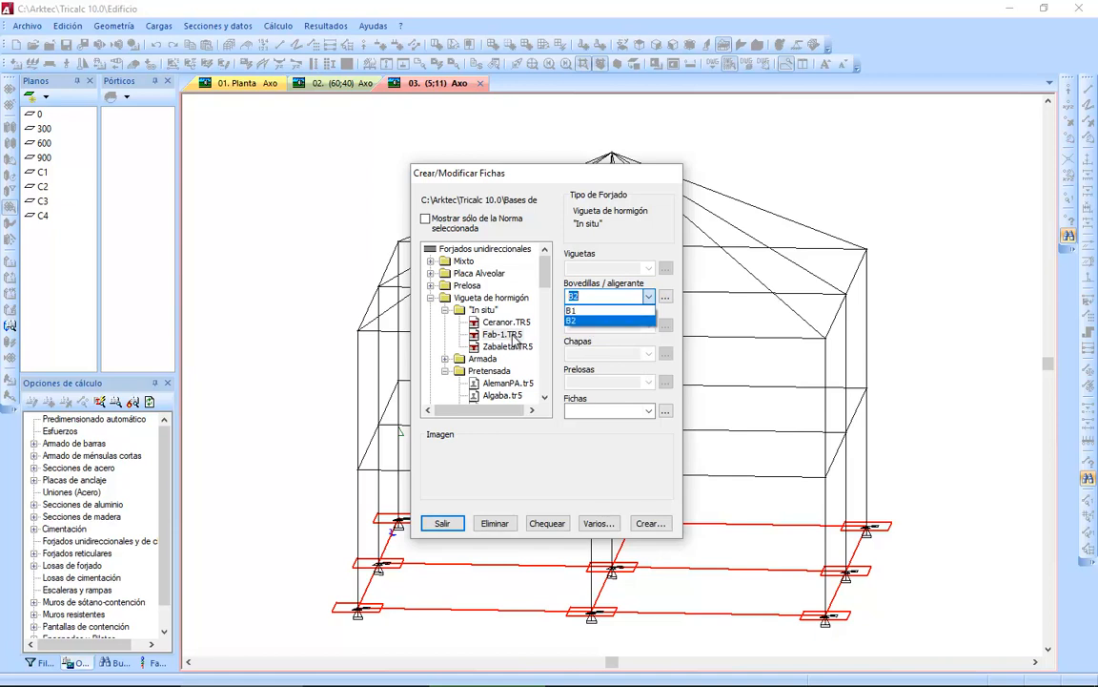
pyautogui.click(610, 320)
# Start a new floor sheet named 22+5/70 in the Fab-1 series.
pyautogui.click(596, 411)
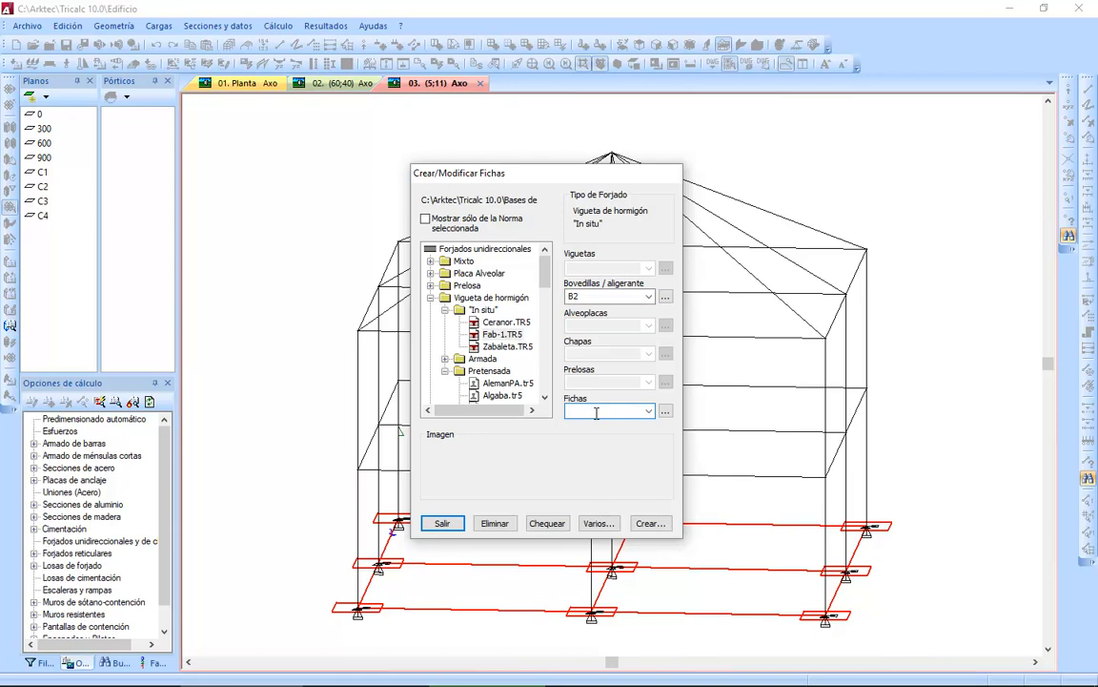
pyautogui.write('22+5/70')
pyautogui.click(665, 412)
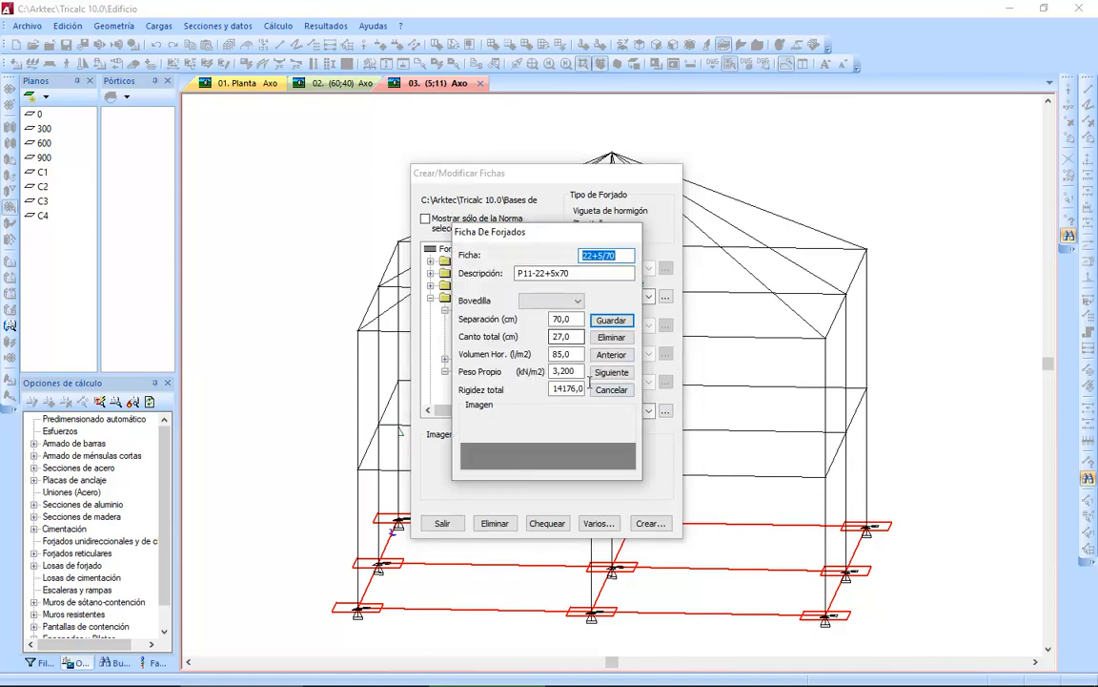
# Assign bovedilla B1 to sheet 22+5/70, keeping the 70 cm spacing and 27 cm total depth, and save it.
pyautogui.click(549, 303)
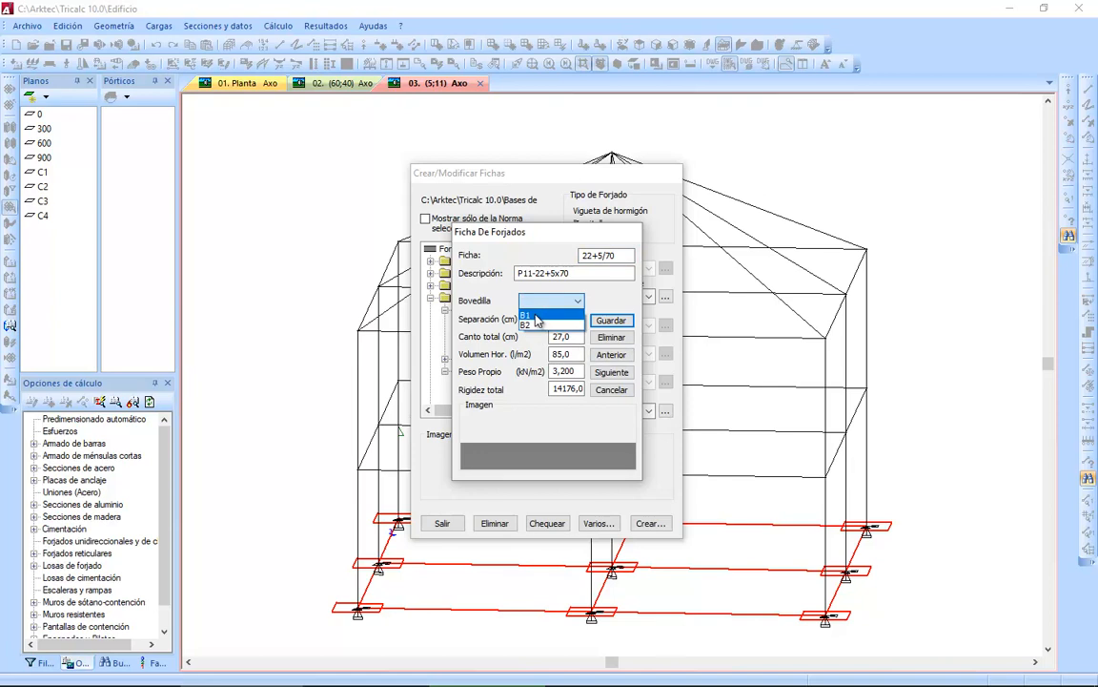
pyautogui.click(536, 316)
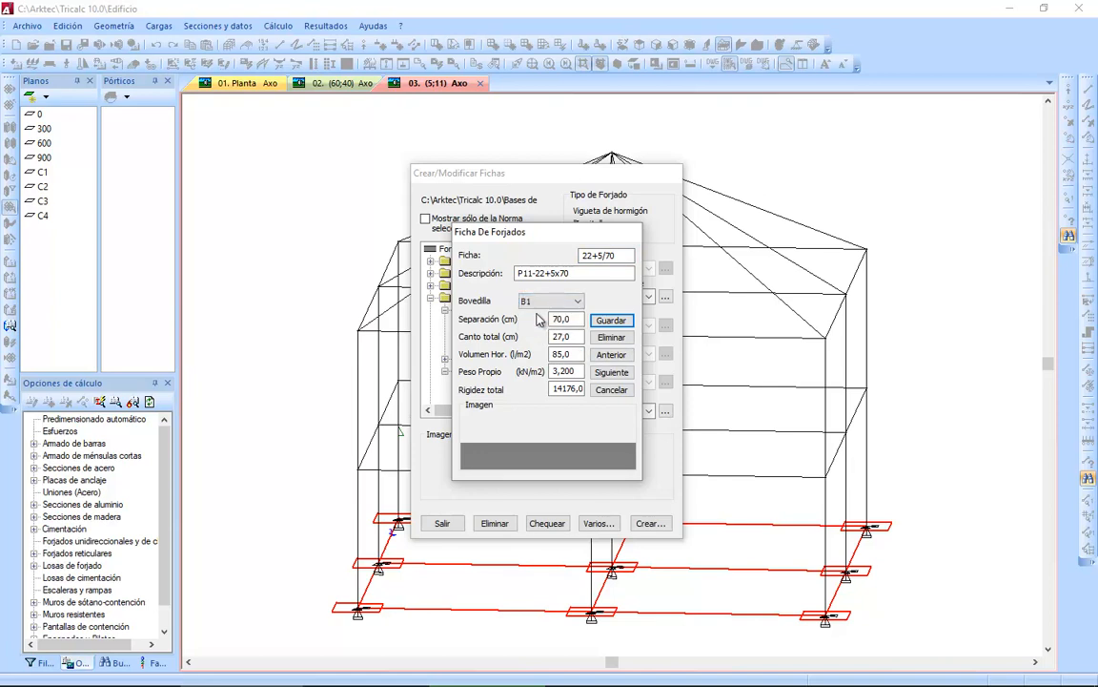
pyautogui.doubleClick(576, 319)
pyautogui.doubleClick(575, 336)
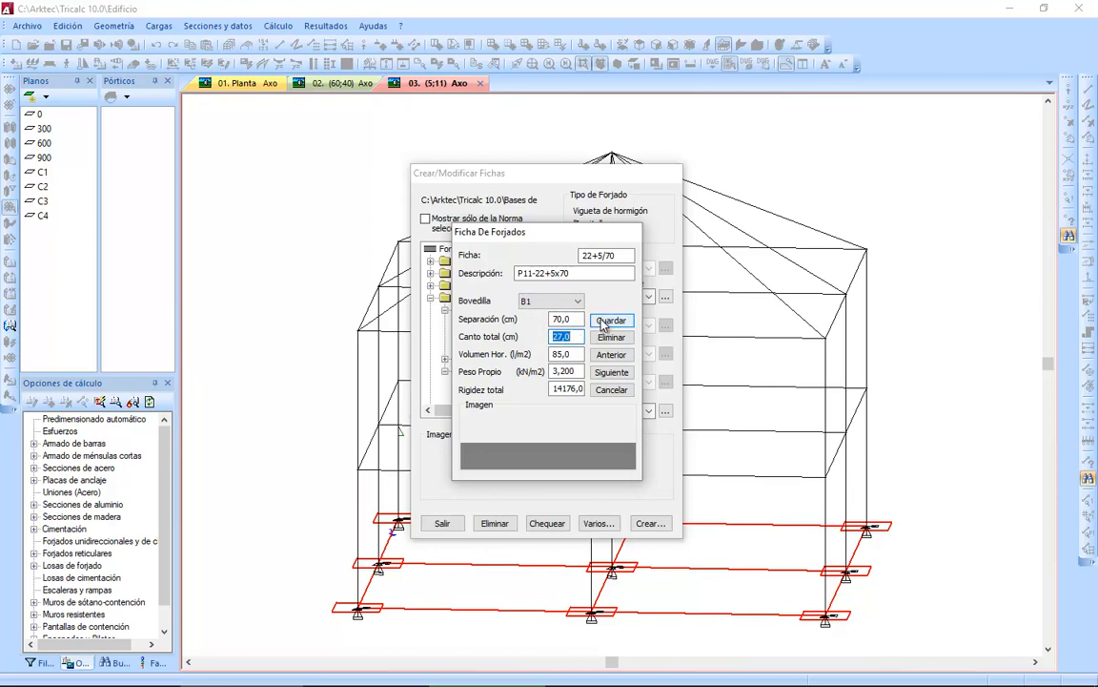
pyautogui.click(603, 322)
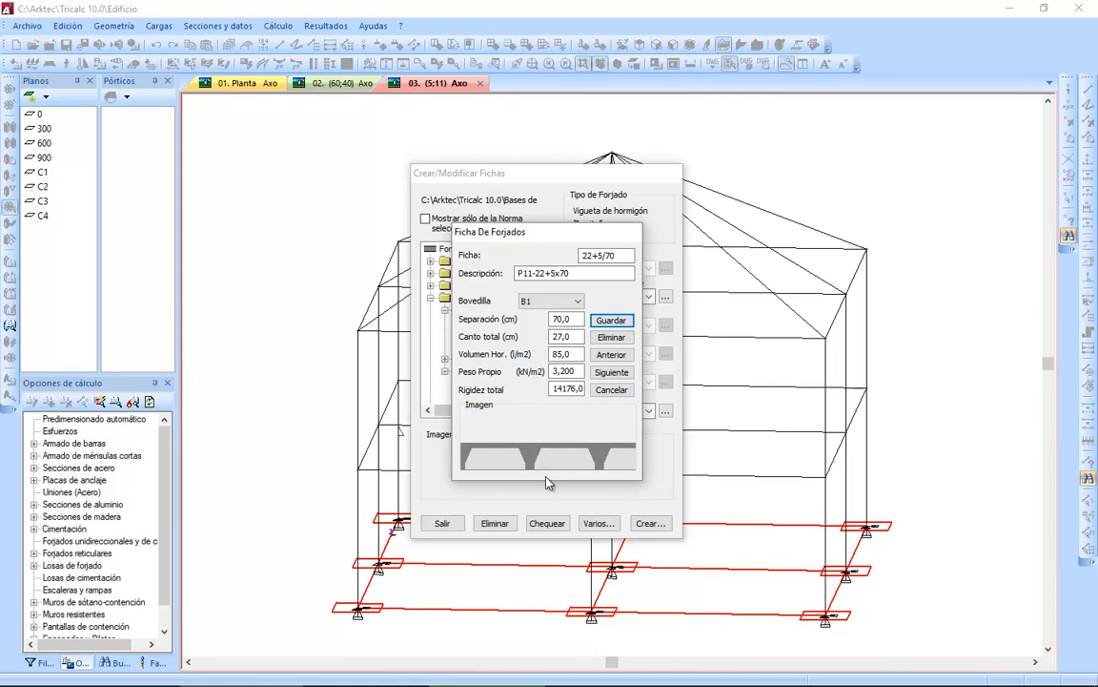
# Set the joist spacing of sheet 22+5/70 to 80 cm and save it.
pyautogui.doubleClick(573, 318)
pyautogui.write('80')
pyautogui.click(615, 321)
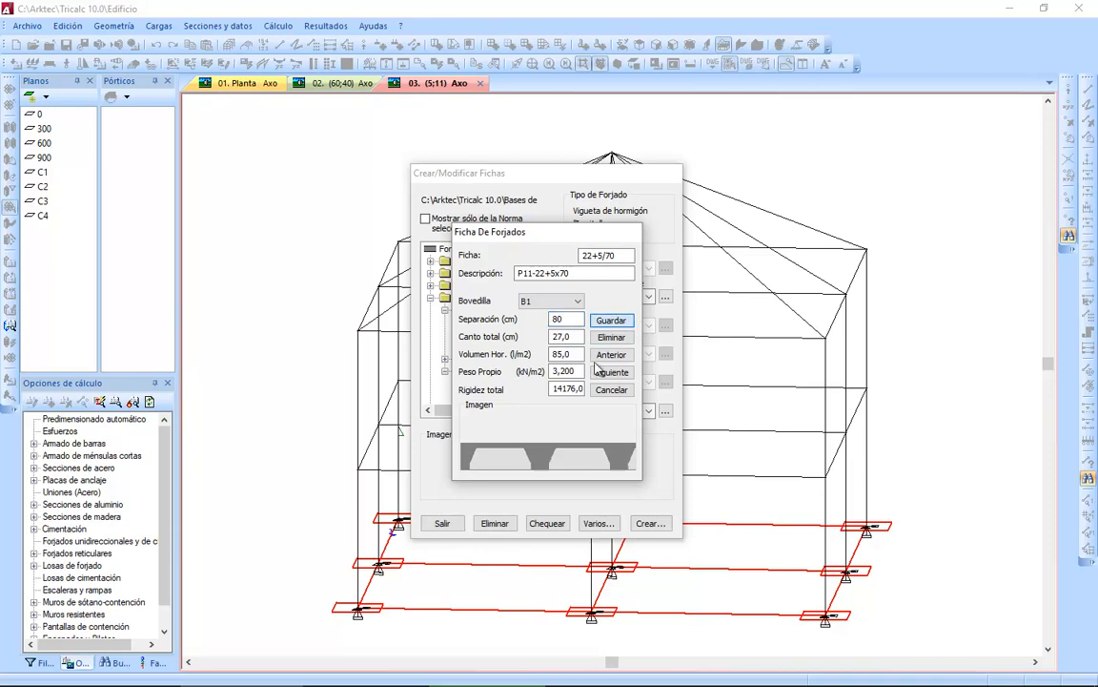
# Reset the total stiffness of sheet 22+5/70 to 0, save it, and reopen the sheet to check the stiffness.
pyautogui.doubleClick(554, 388)
pyautogui.write('0')
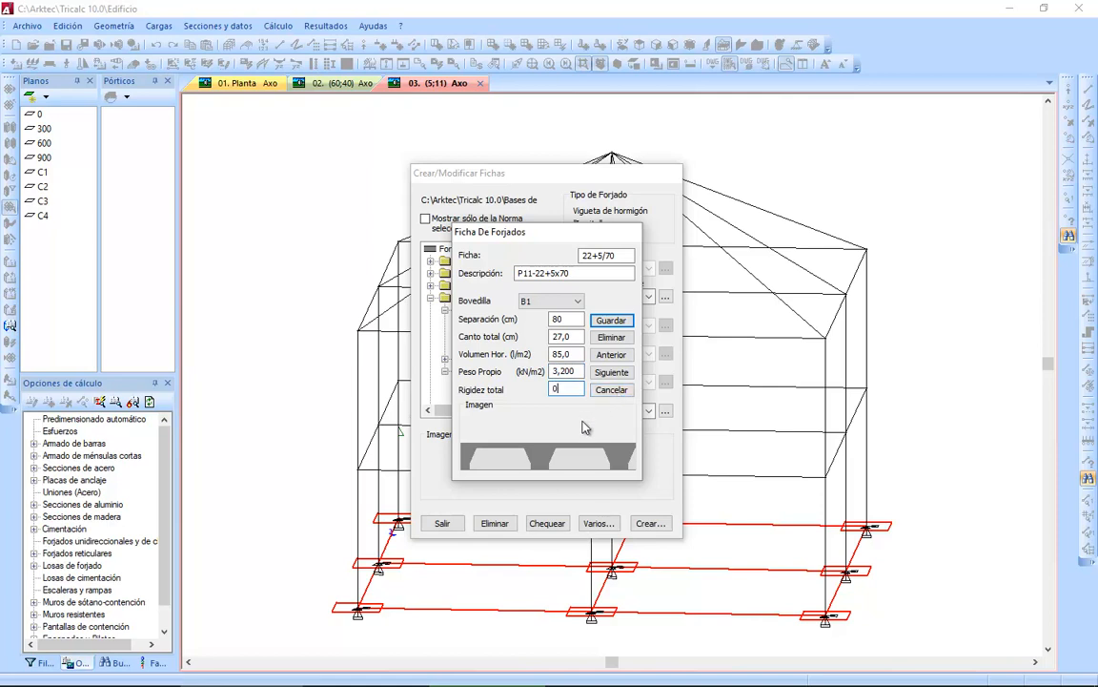
pyautogui.click(608, 322)
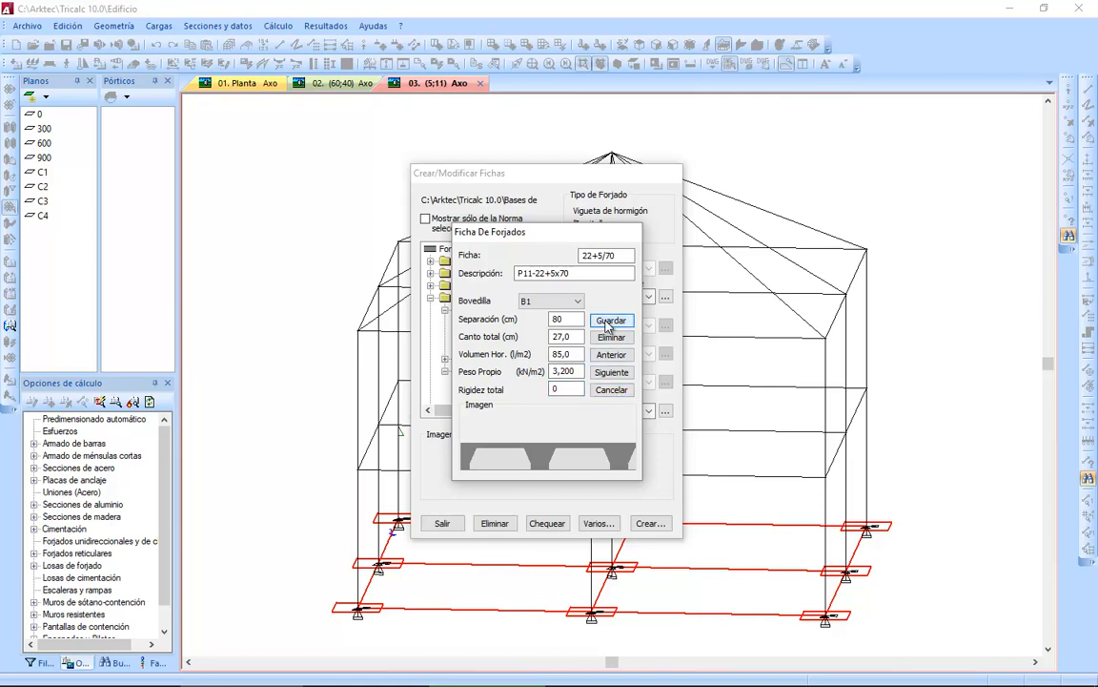
pyautogui.click(600, 392)
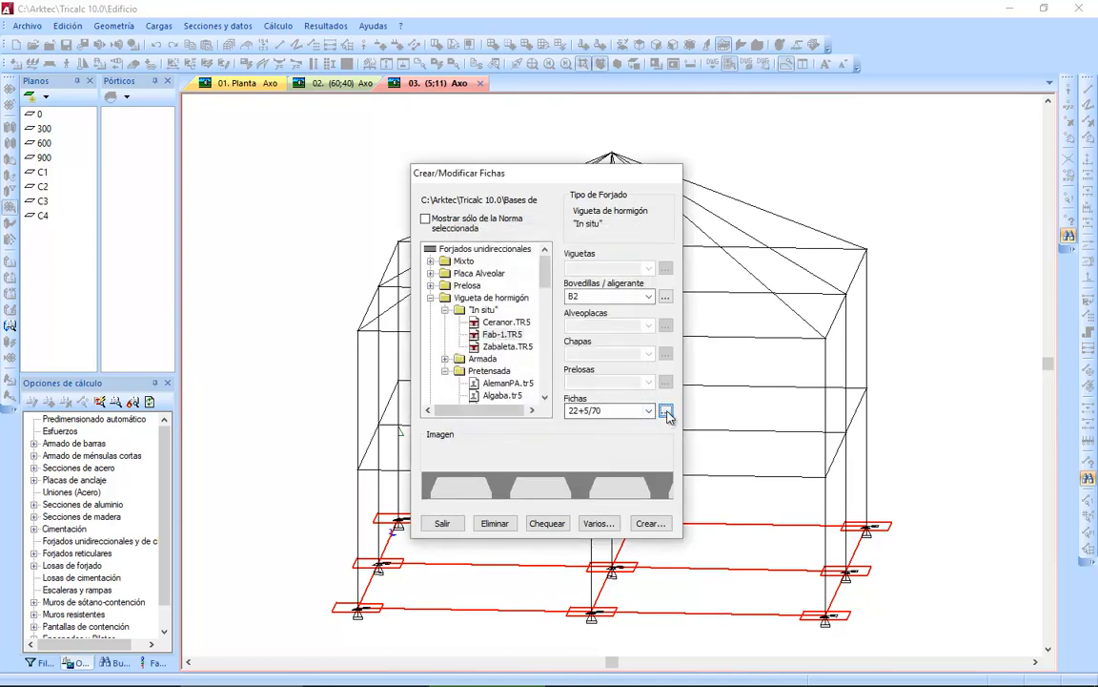
pyautogui.click(665, 411)
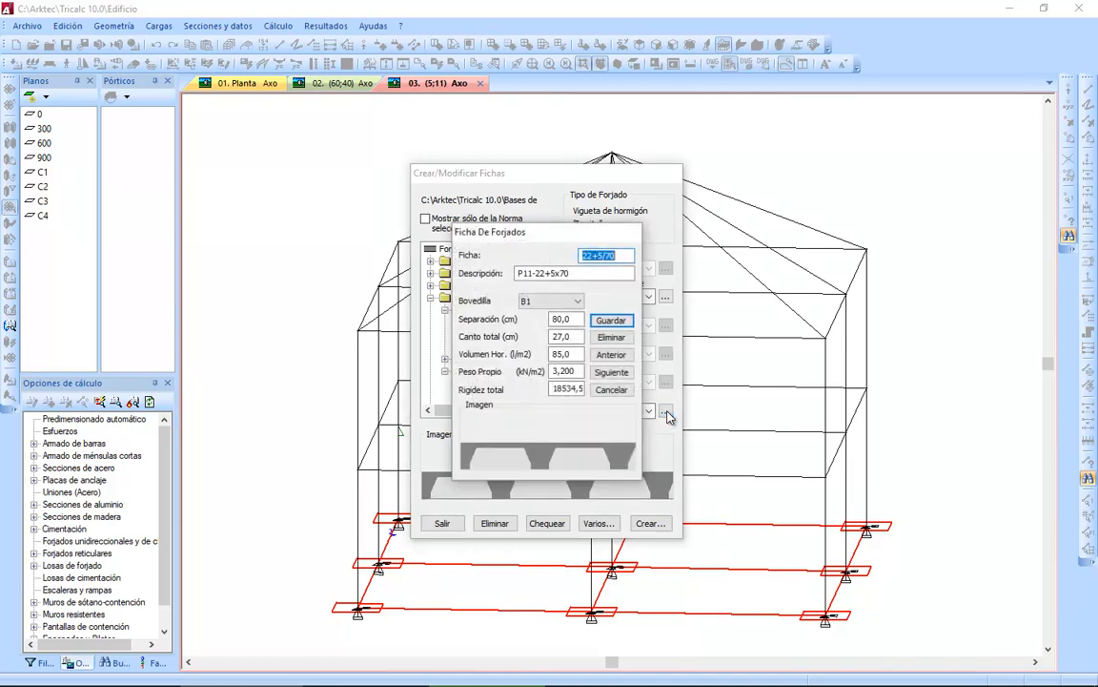
pyautogui.click(613, 390)
# Select the IPN70 series in the Vigueta metálica category and its 160/70 sheet.
pyautogui.moveTo(551, 274); pyautogui.dragTo(546, 373)
pyautogui.click(431, 394)
pyautogui.click(469, 394)
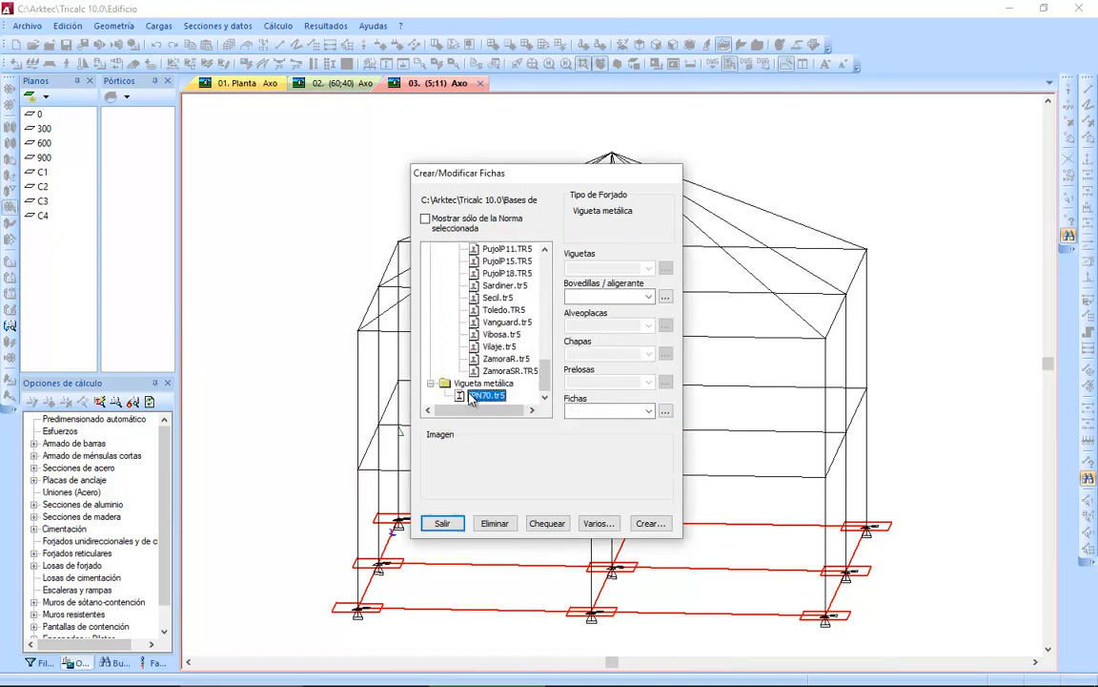
pyautogui.click(651, 411)
pyautogui.click(592, 456)
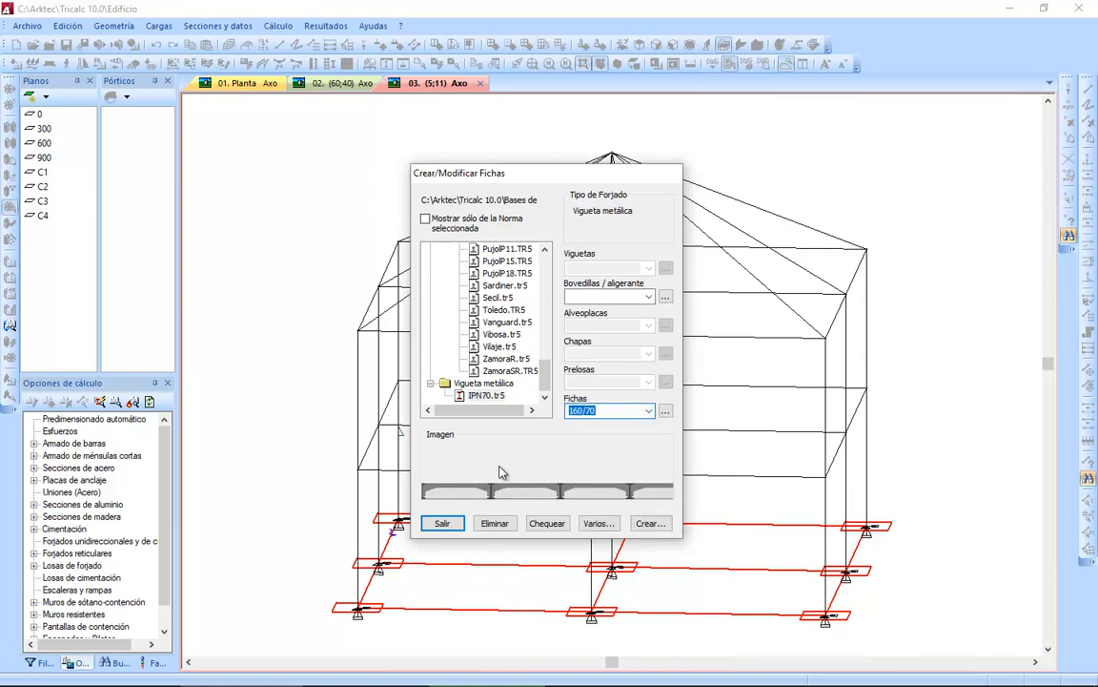
# Create a new steel joist series named fab-1-m based on IPN70.
pyautogui.click(648, 524)
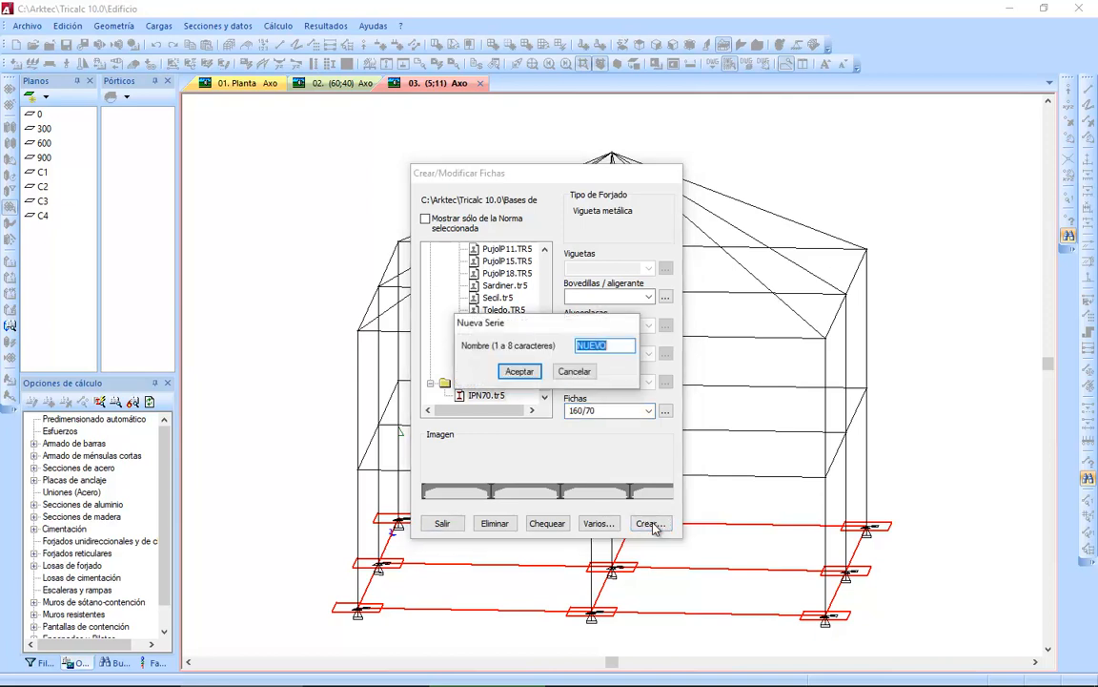
pyautogui.write('fab-1')
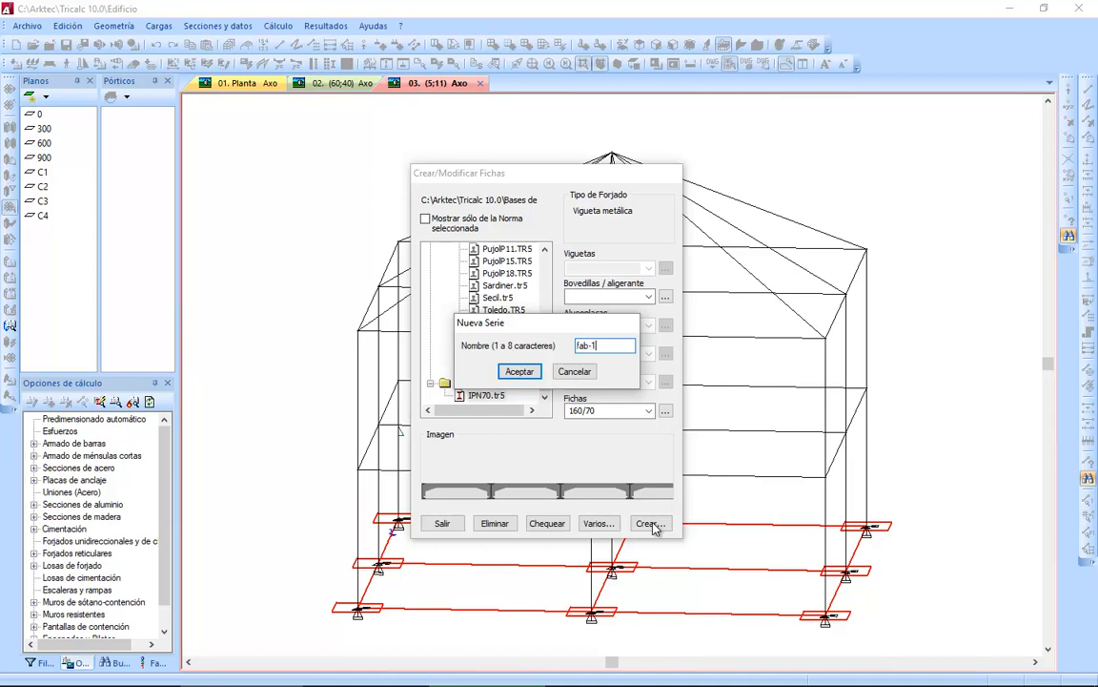
pyautogui.write('-m')
pyautogui.click(520, 371)
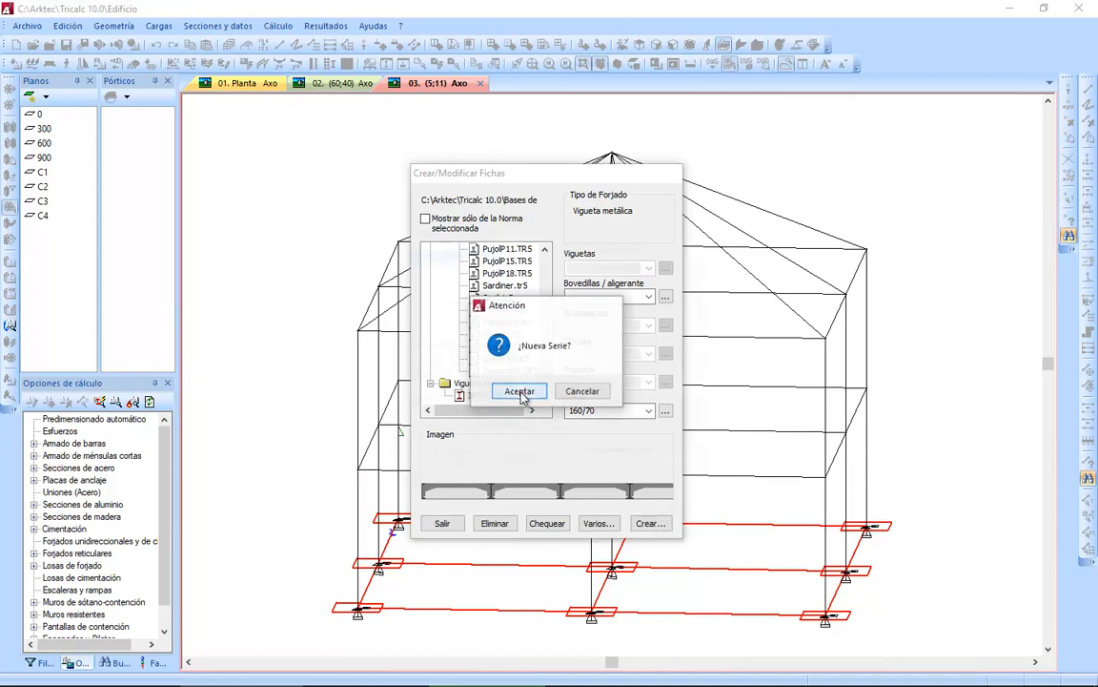
pyautogui.click(520, 391)
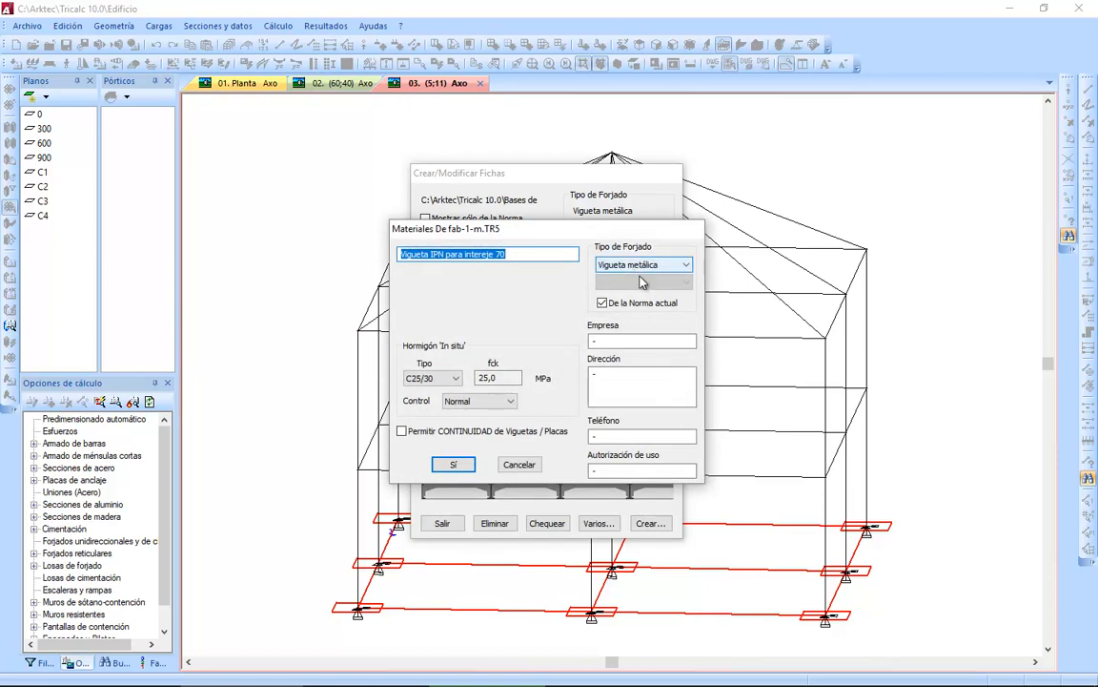
# Paste the manufacturer as the company of the fab-1-m series and accept its materials data.
pyautogui.click(635, 340)
pyautogui.write('Fabricante 1 de bovedillas cerámicas')
pyautogui.press('Home')
pyautogui.click(454, 466)
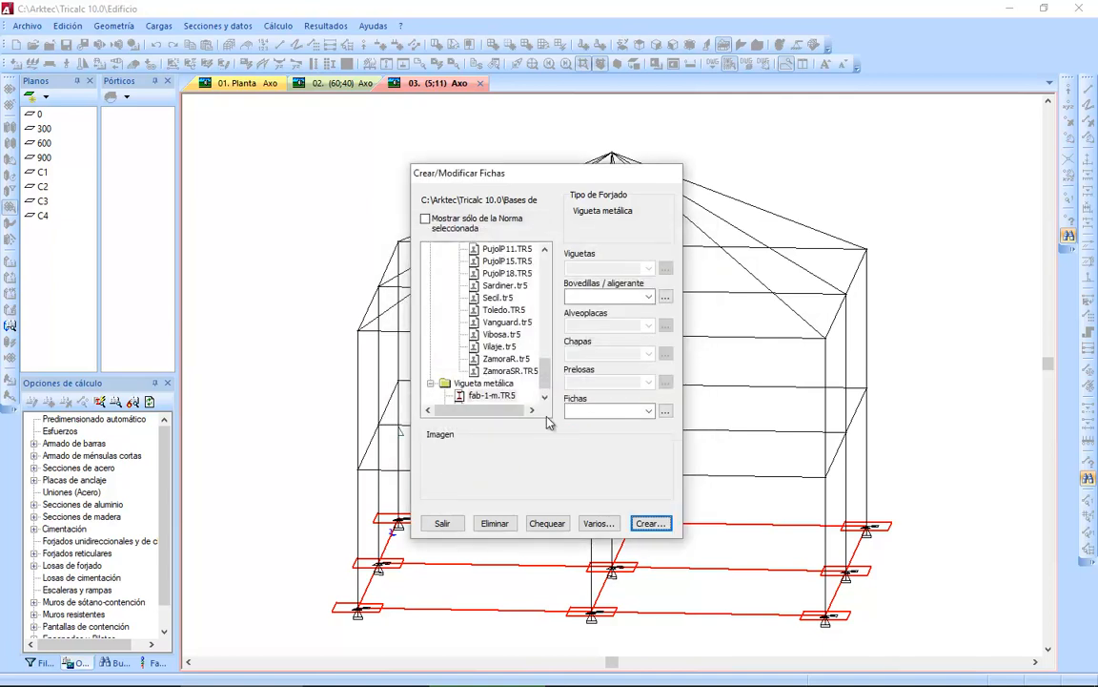
# Create a ceramic bovedilla named B1 in the fab-1-m series and save it.
pyautogui.click(625, 297)
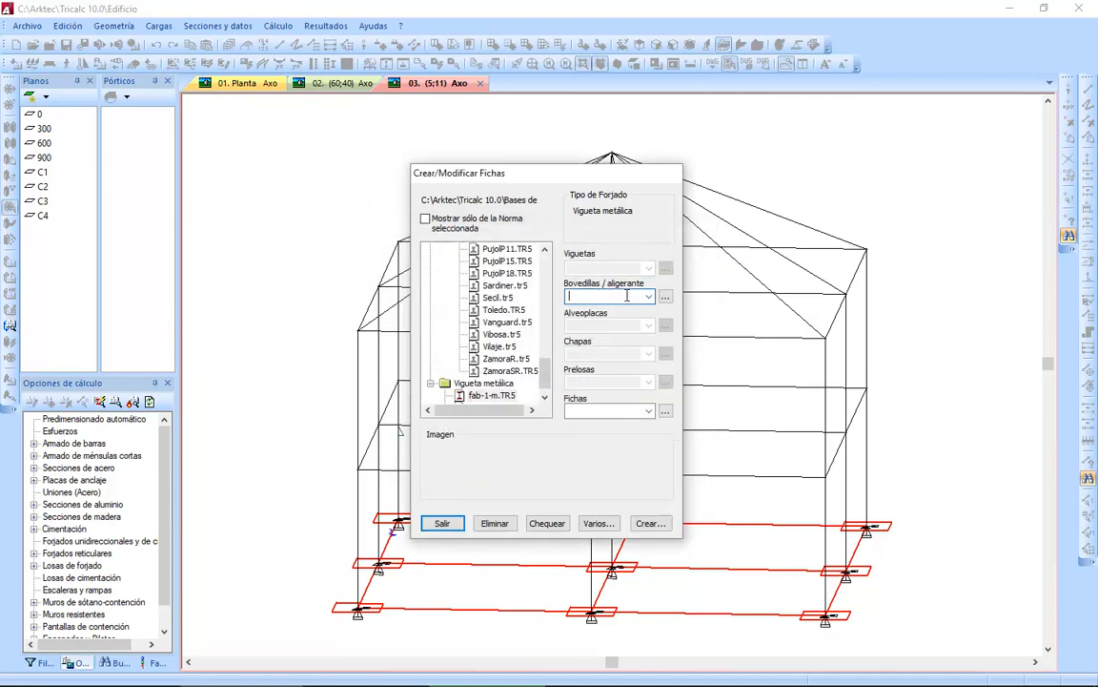
pyautogui.write('B1')
pyautogui.click(666, 296)
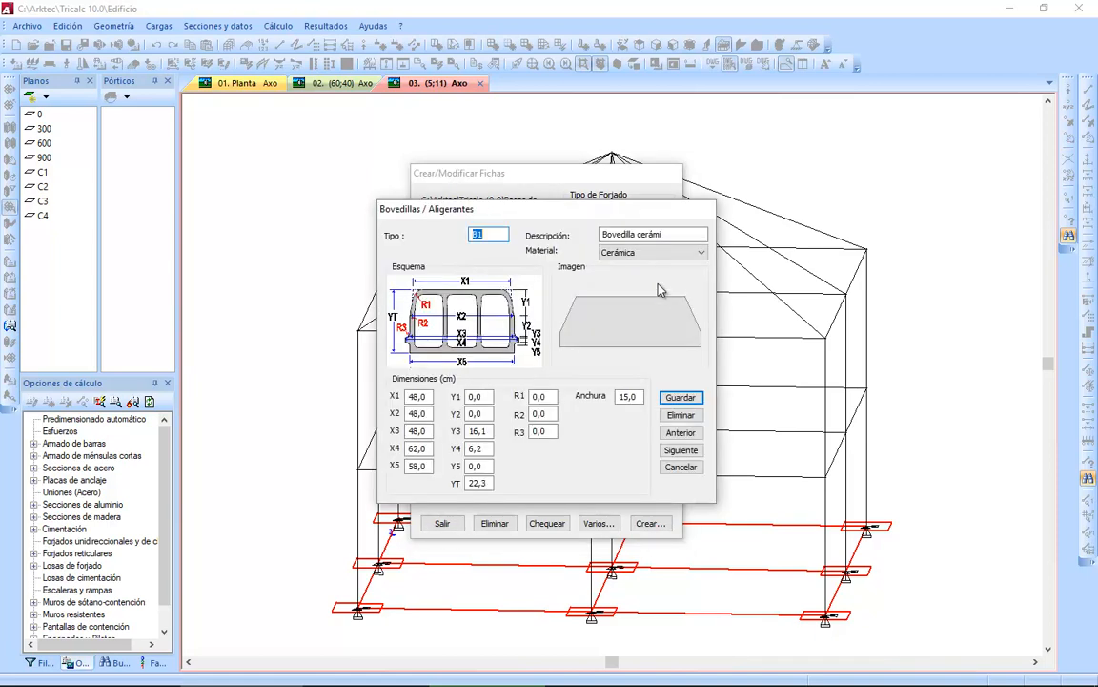
pyautogui.click(674, 402)
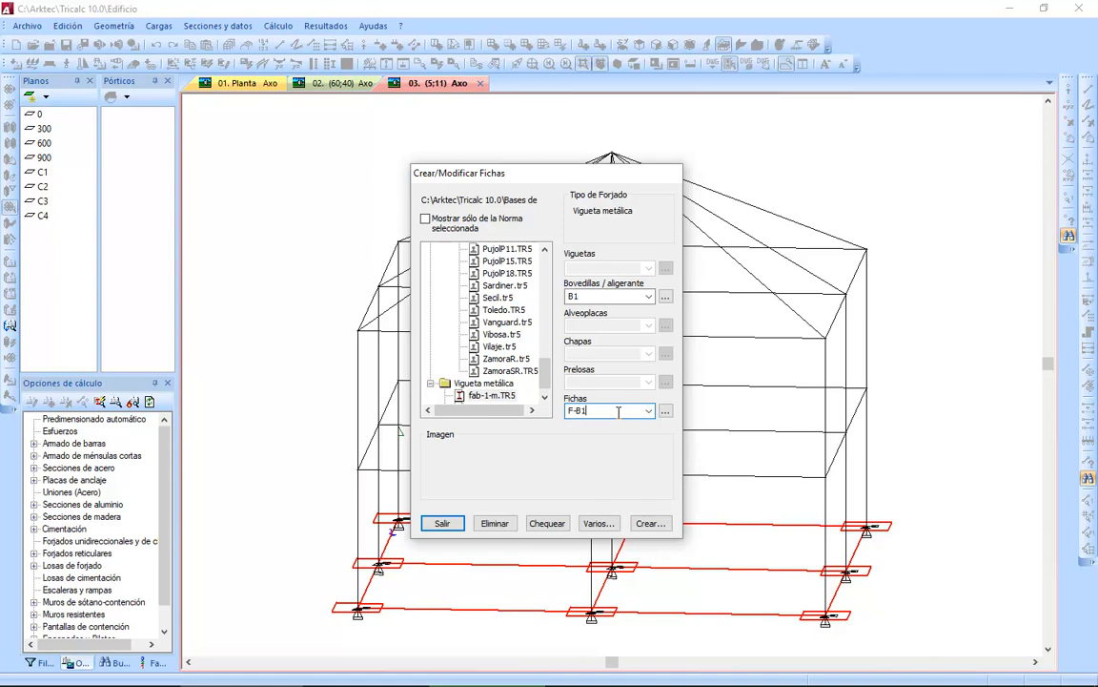
# Start floor sheet F-B1 in fab-1-m with a single IPN 160 joist and bovedilla B1.
pyautogui.click(665, 411)
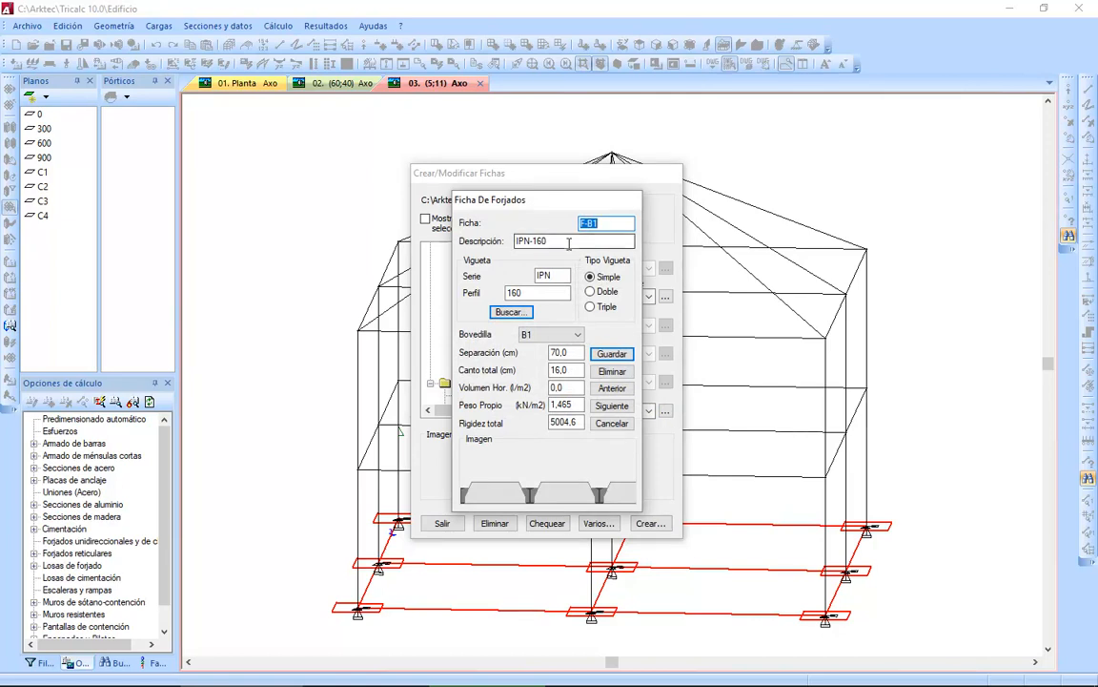
pyautogui.press('Tab')
pyautogui.press('Tab')
pyautogui.press('Tab')
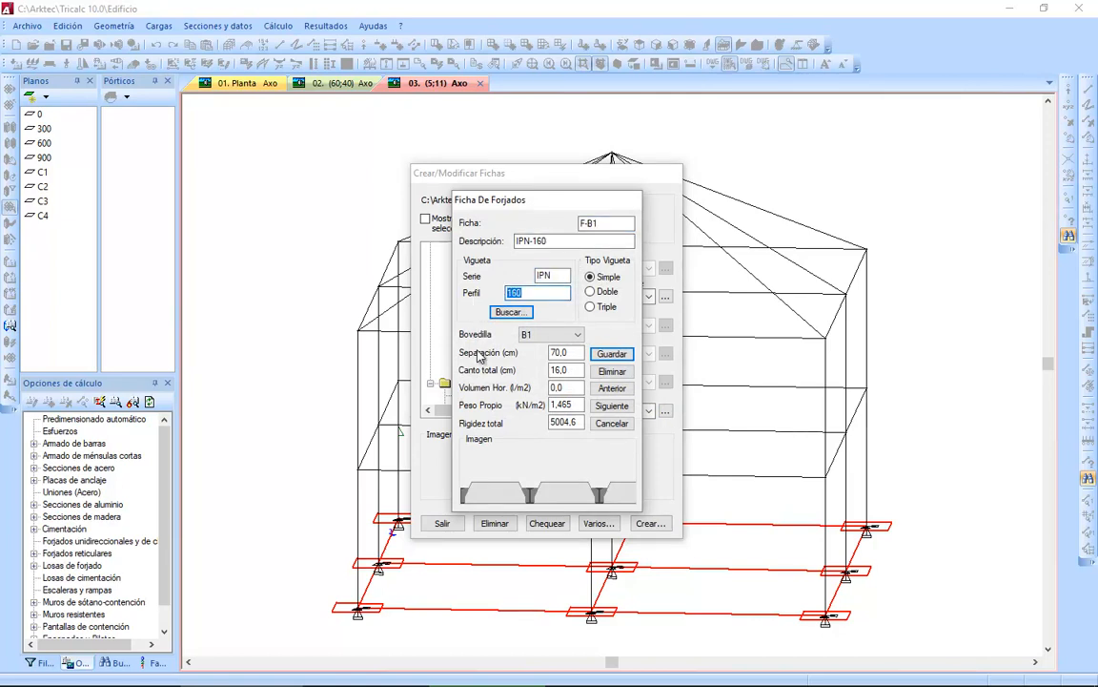
pyautogui.click(544, 333)
pyautogui.click(544, 332)
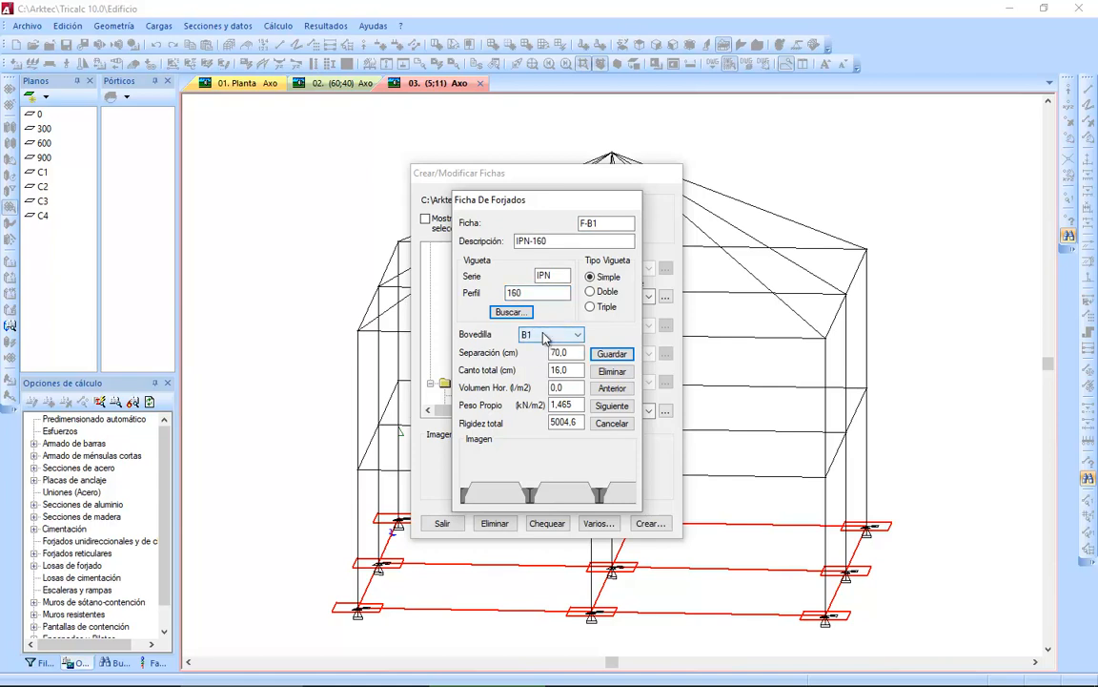
# Set the total depth of sheet F-B1 to 27 cm, keeping the 70 cm spacing, and save it.
pyautogui.doubleClick(571, 352)
pyautogui.doubleClick(572, 370)
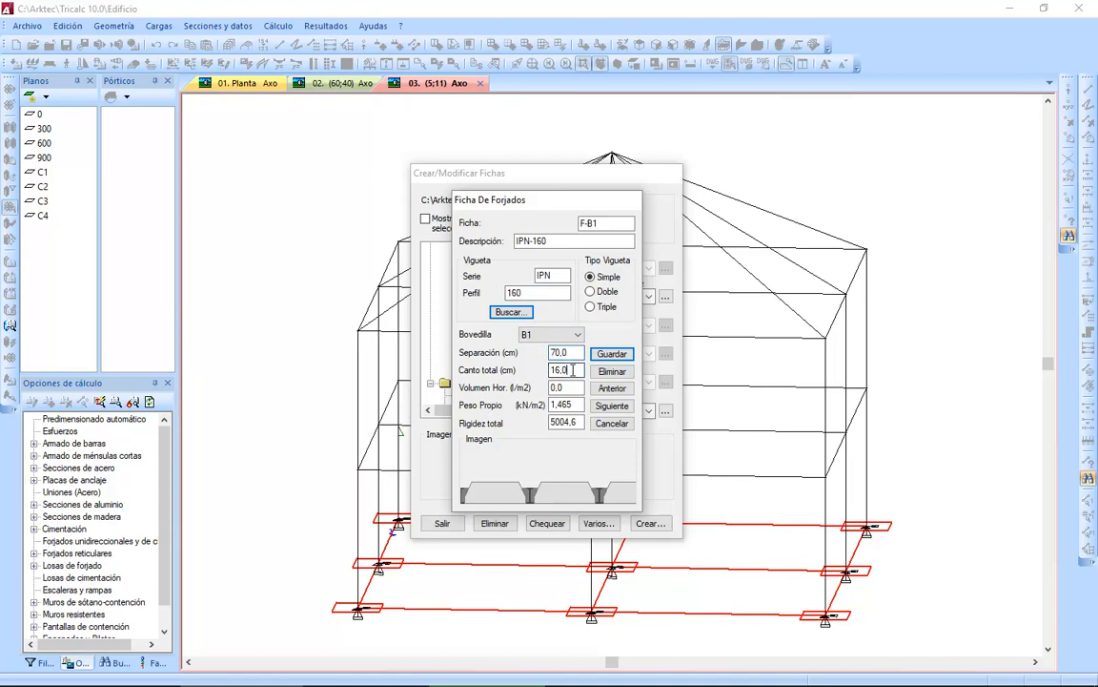
pyautogui.write('27')
pyautogui.click(618, 355)
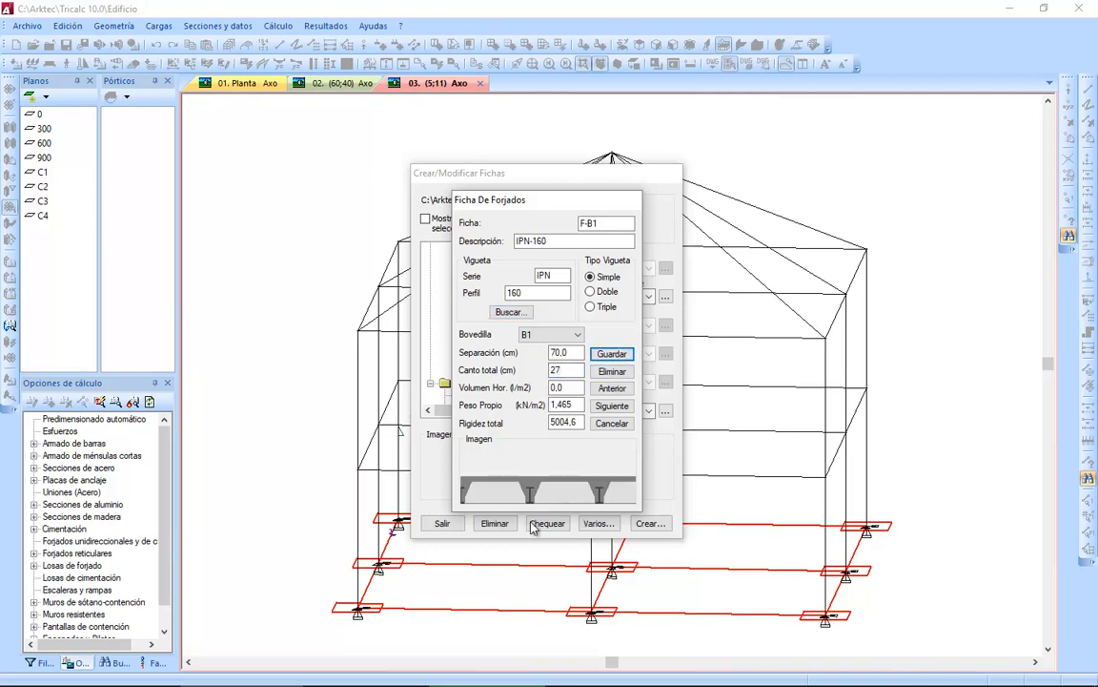
# Reset the total stiffness of sheet F-B1 to 0 and save the sheet.
pyautogui.moveTo(579, 421); pyautogui.dragTo(449, 420)
pyautogui.write('0')
pyautogui.moveTo(579, 405); pyautogui.dragTo(511, 408)
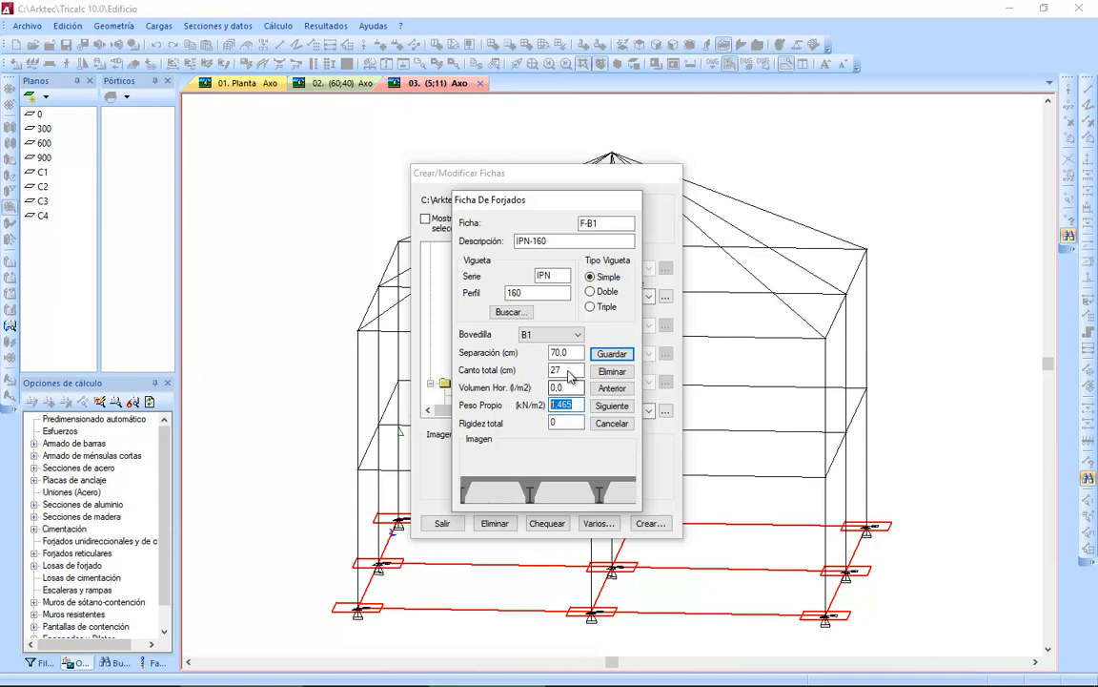
pyautogui.click(608, 356)
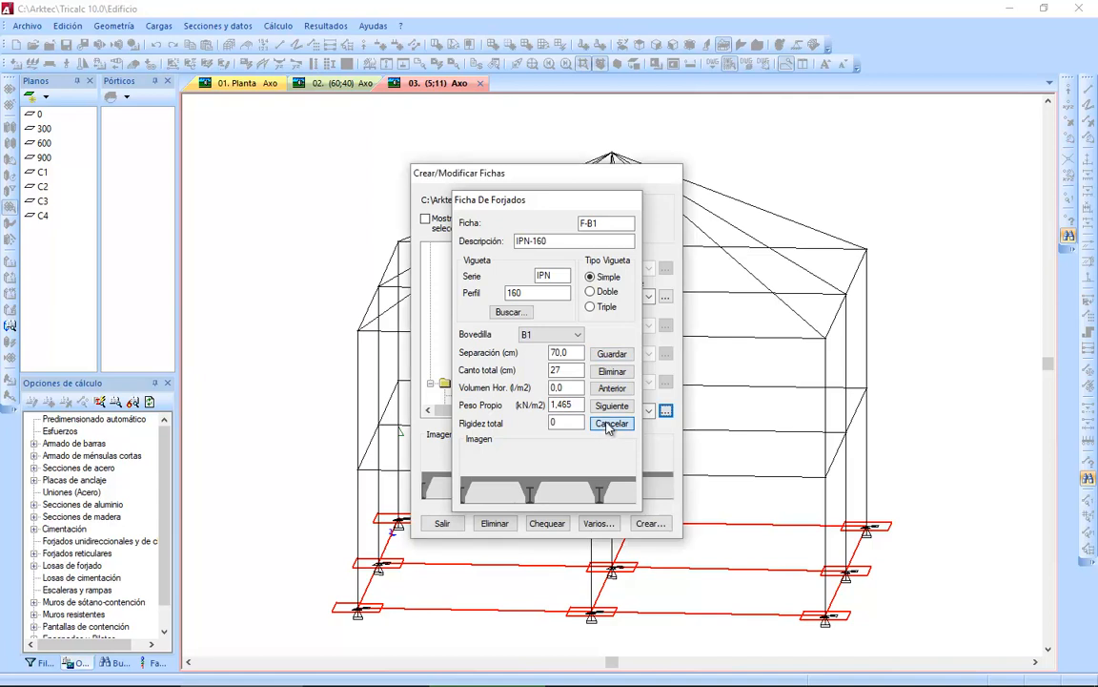
# Reopen the saved floor sheet F-B1 to check its data, and leave the floor sheet database.
pyautogui.click(601, 425)
pyautogui.click(666, 411)
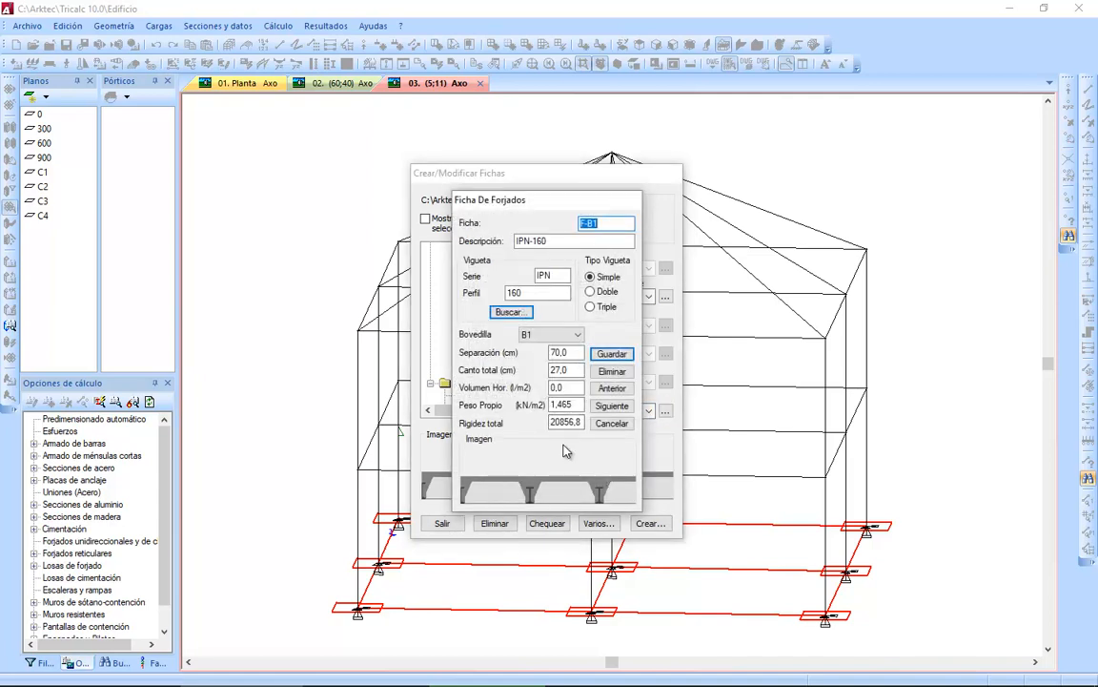
pyautogui.click(615, 425)
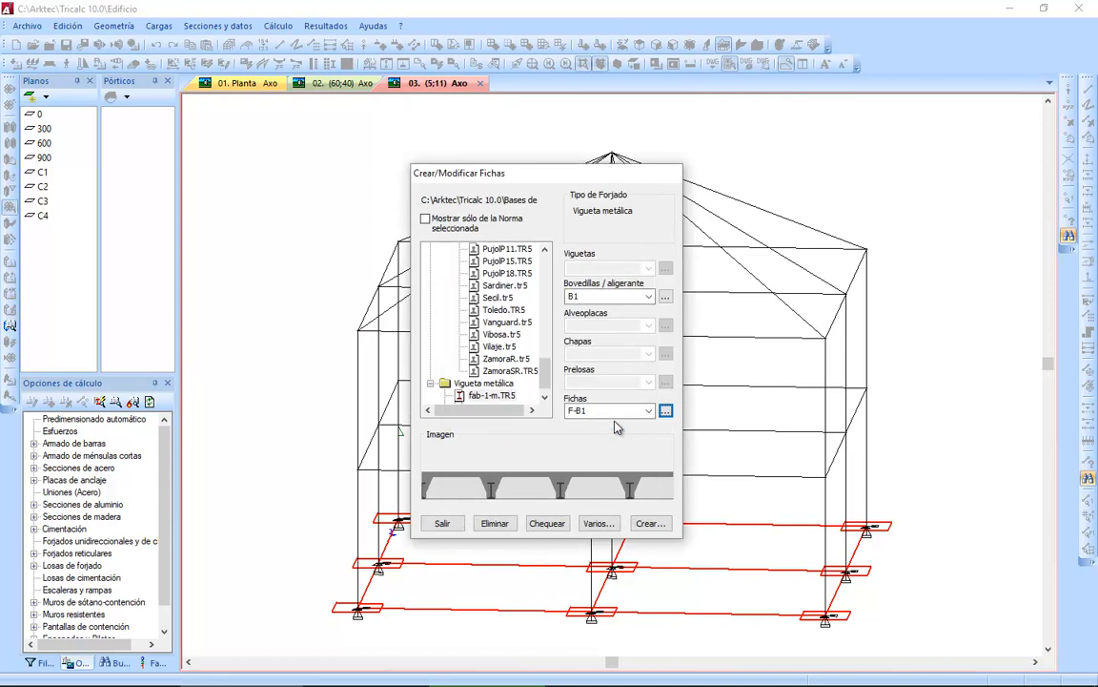
pyautogui.click(441, 523)
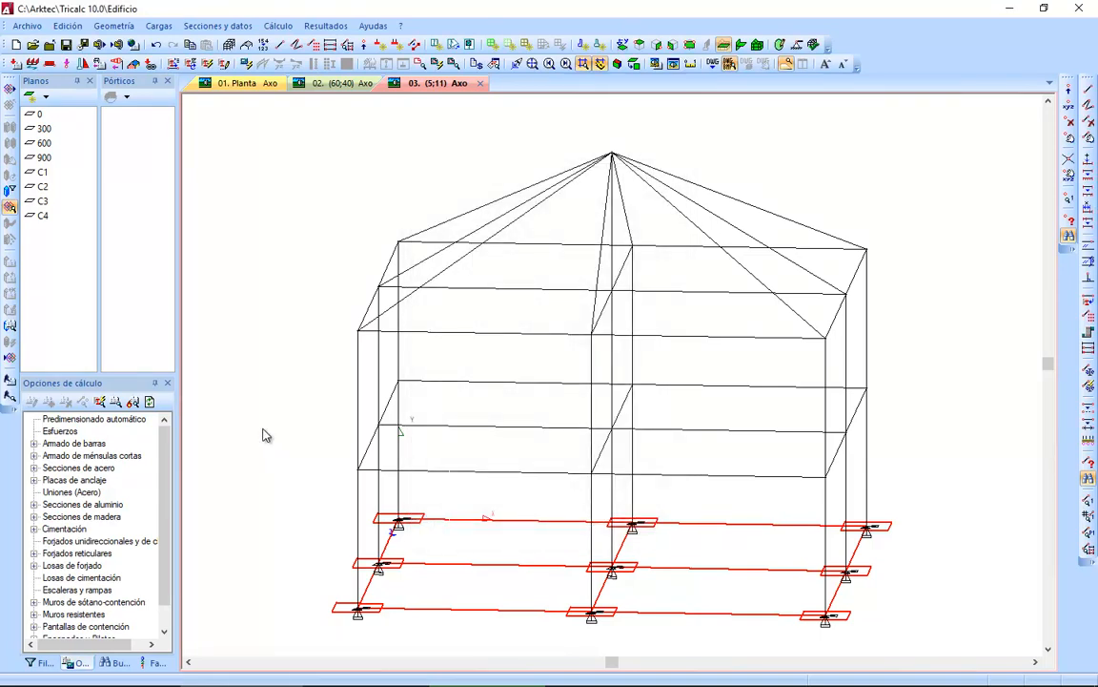
# Start a new one-way floor and assign it sheet 22+5/70 from the in-situ concrete joist series Fab-1.
pyautogui.click(107, 26)
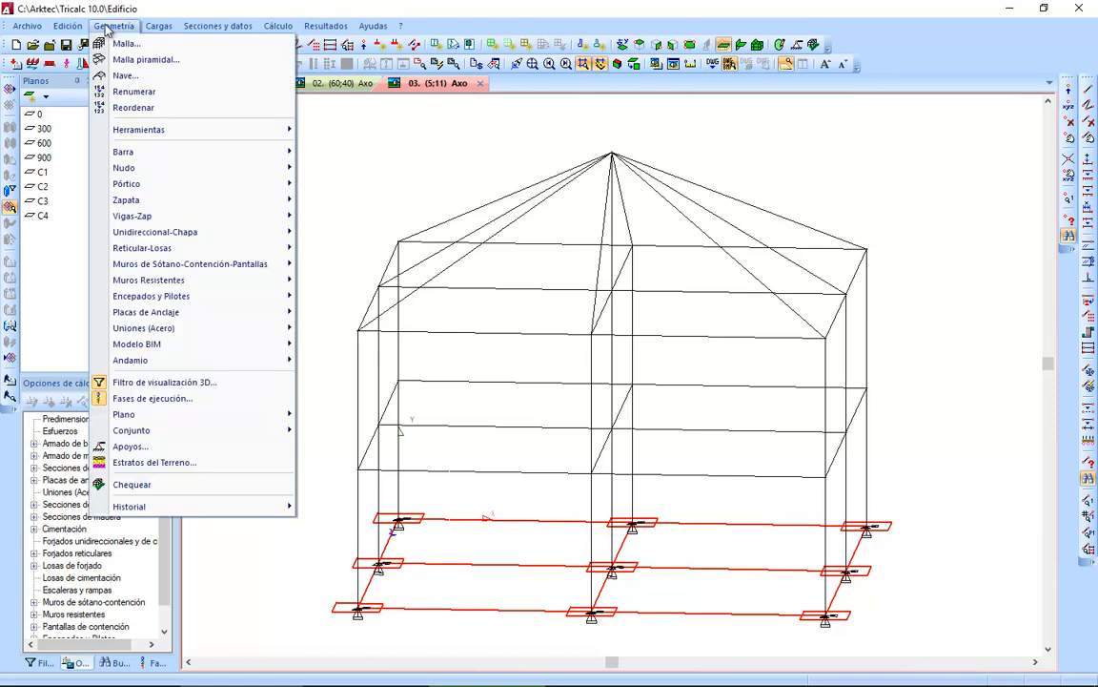
pyautogui.moveTo(153, 238)
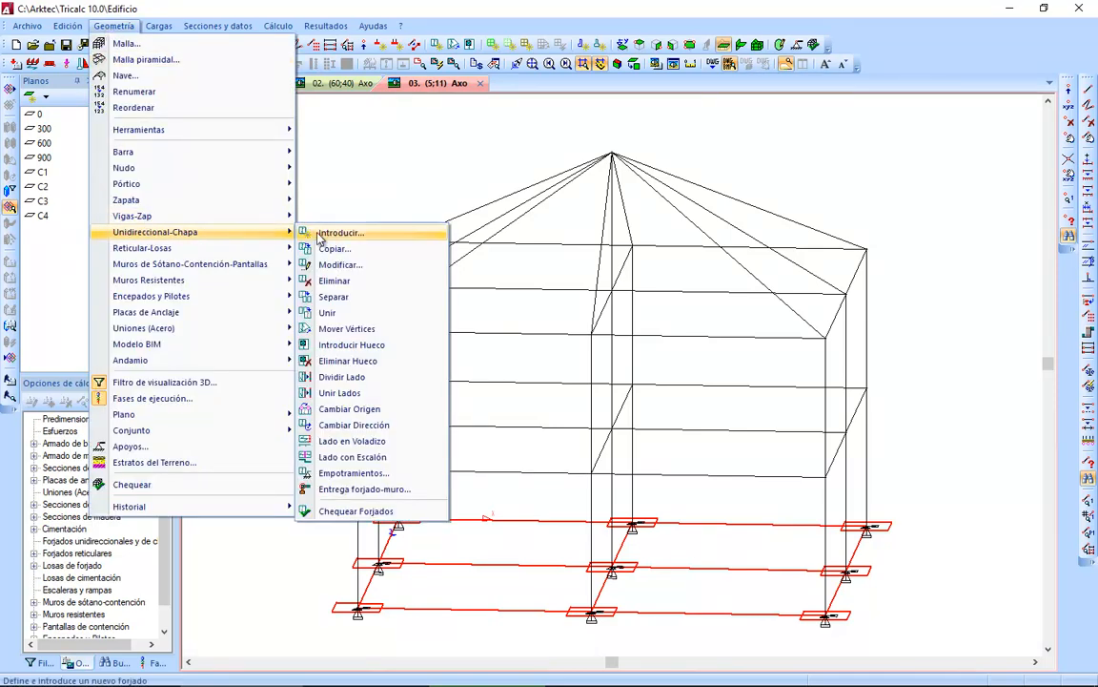
pyautogui.click(360, 235)
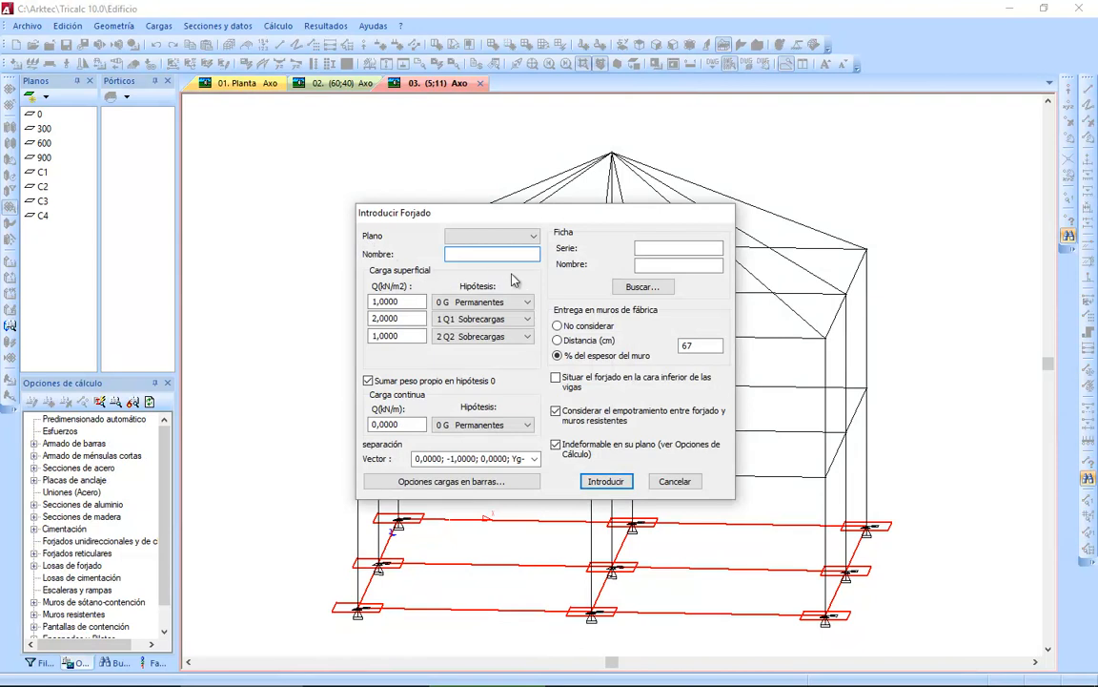
pyautogui.click(645, 287)
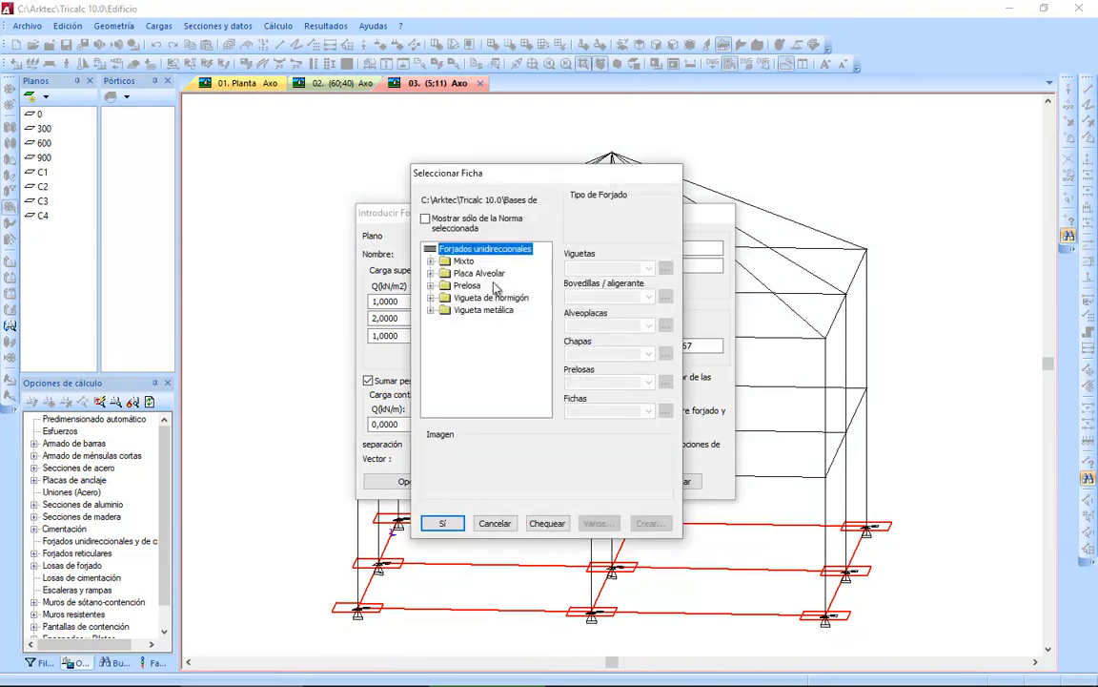
pyautogui.click(431, 298)
pyautogui.click(444, 310)
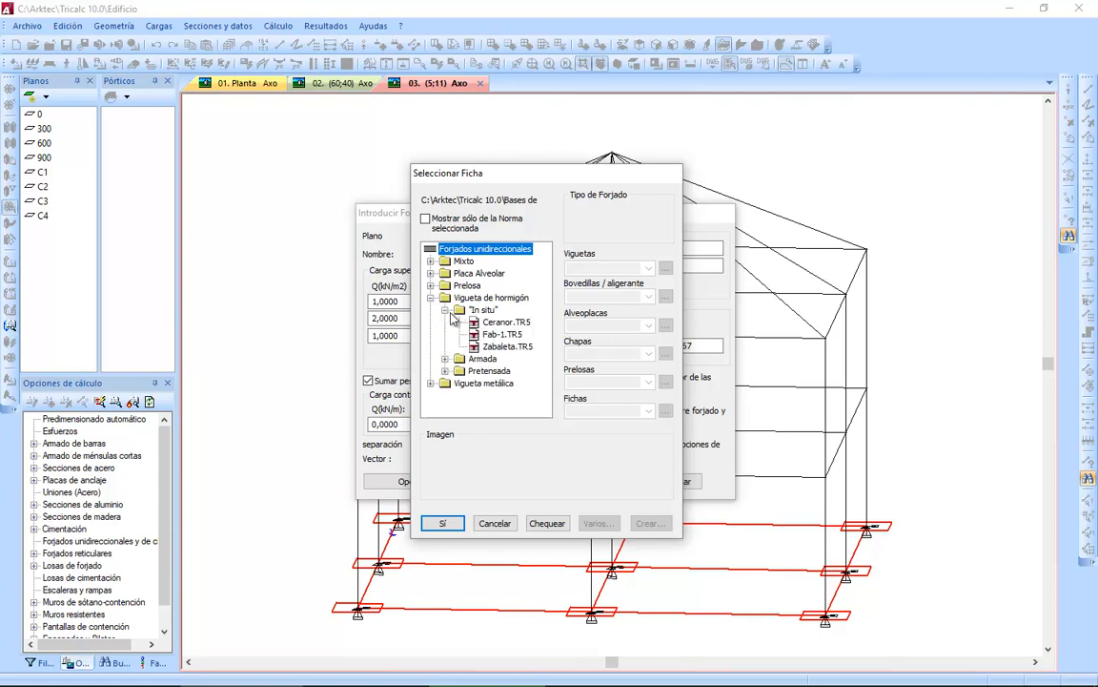
pyautogui.click(502, 334)
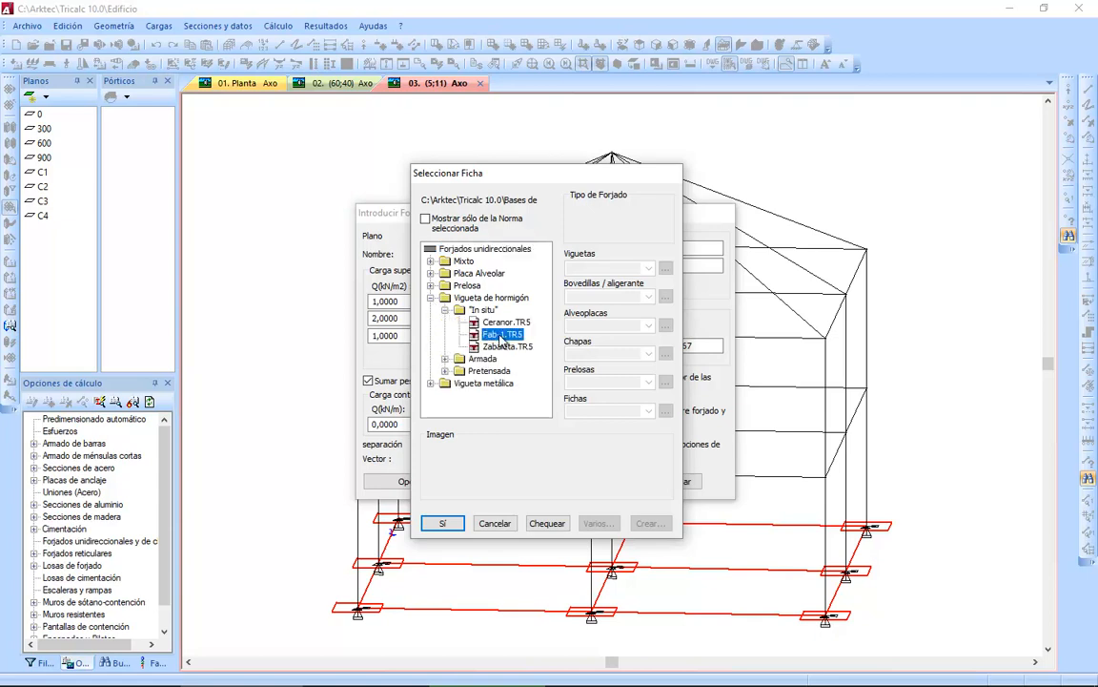
pyautogui.click(648, 412)
pyautogui.click(626, 429)
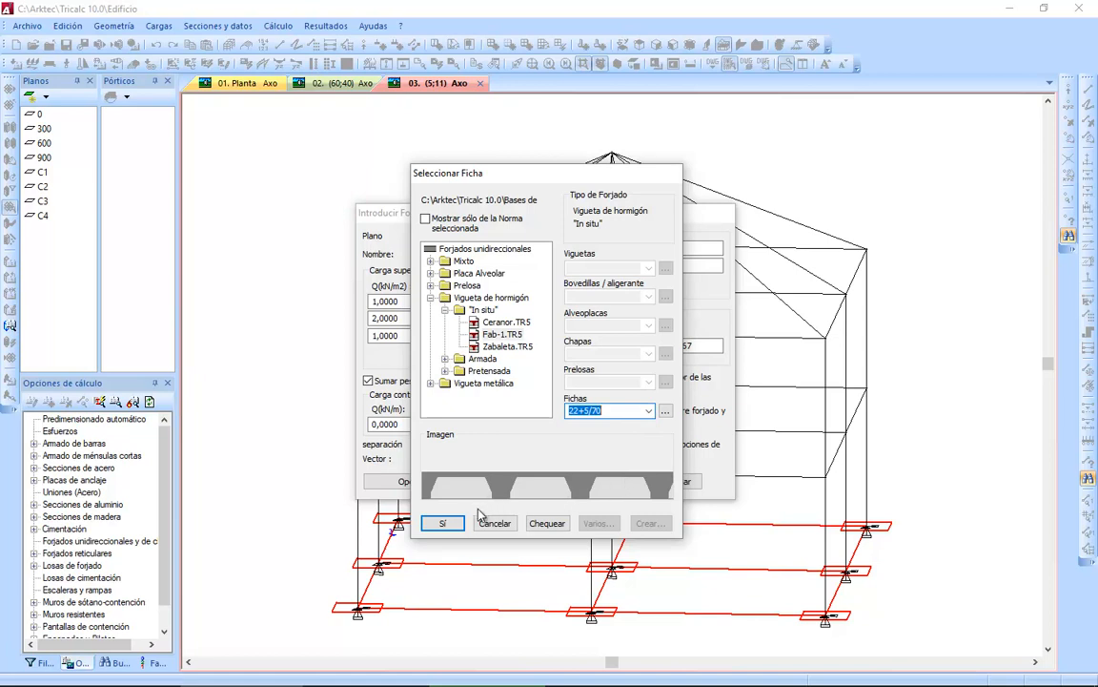
pyautogui.click(444, 524)
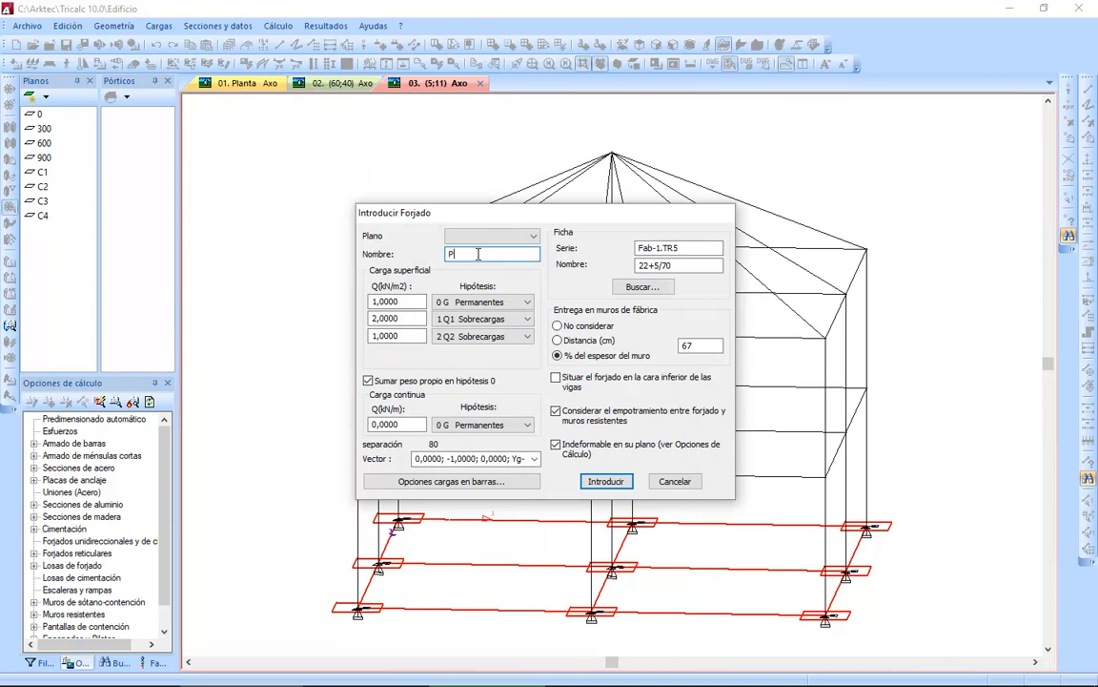
# Name the floor P-1, keep surface loads of 1 kN/m2 permanent and 2 kN/m2 live, and set the third load to 0.
pyautogui.press('Tab')
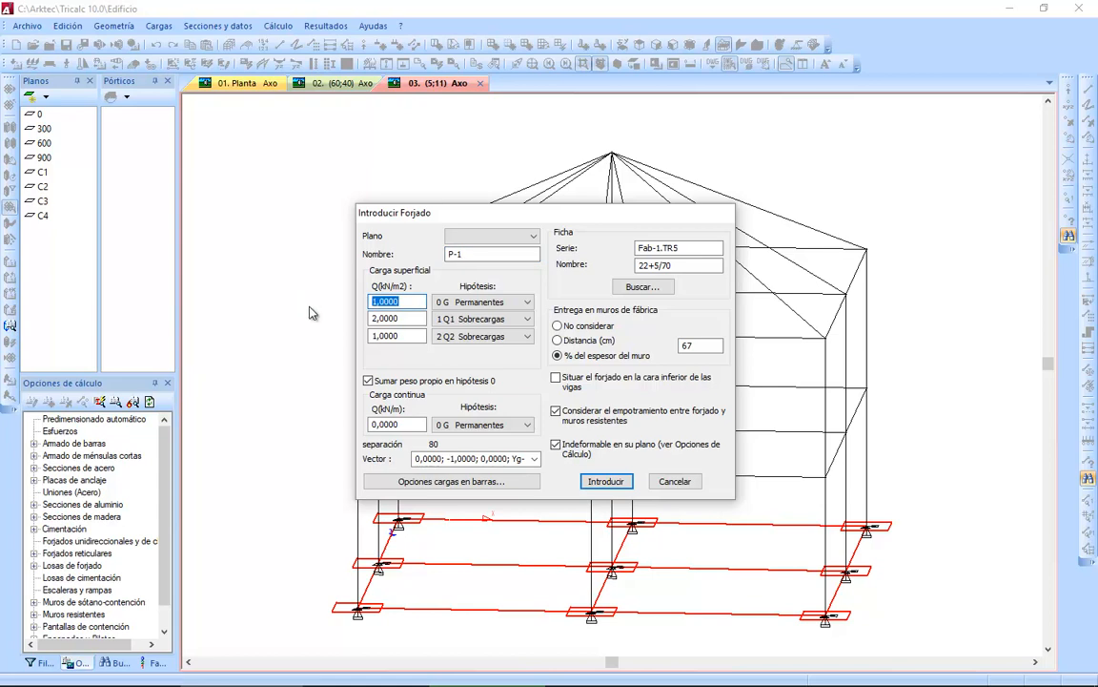
pyautogui.click(369, 381)
pyautogui.moveTo(410, 301); pyautogui.dragTo(314, 293)
pyautogui.press('Tab')
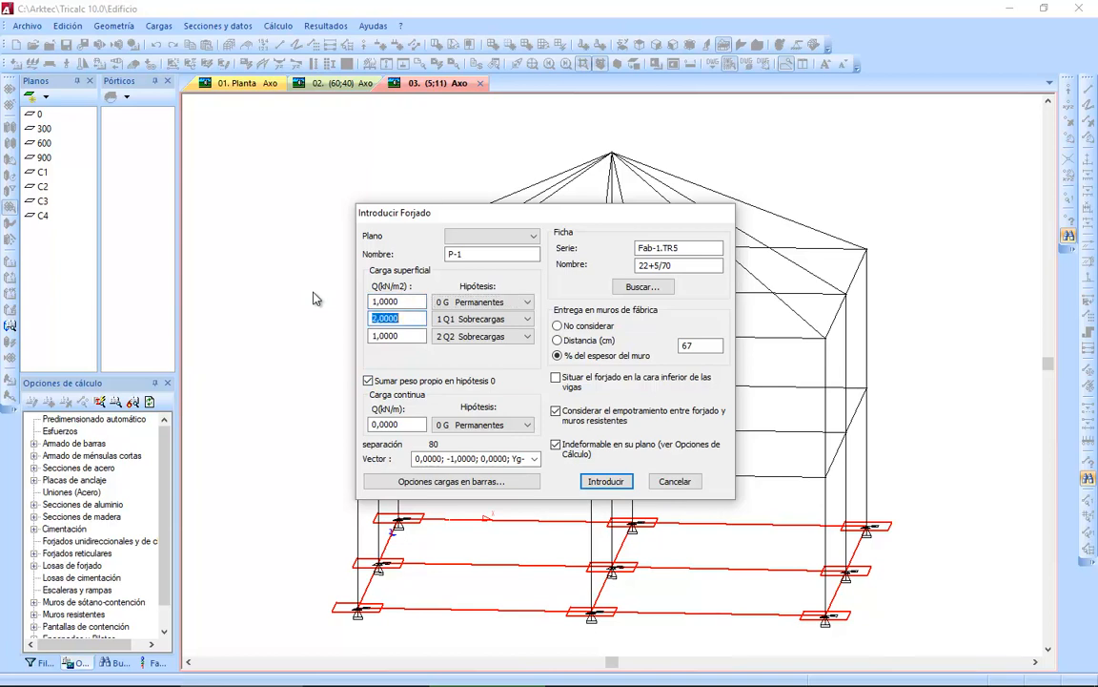
pyautogui.press('Tab')
pyautogui.press('BackSpace')
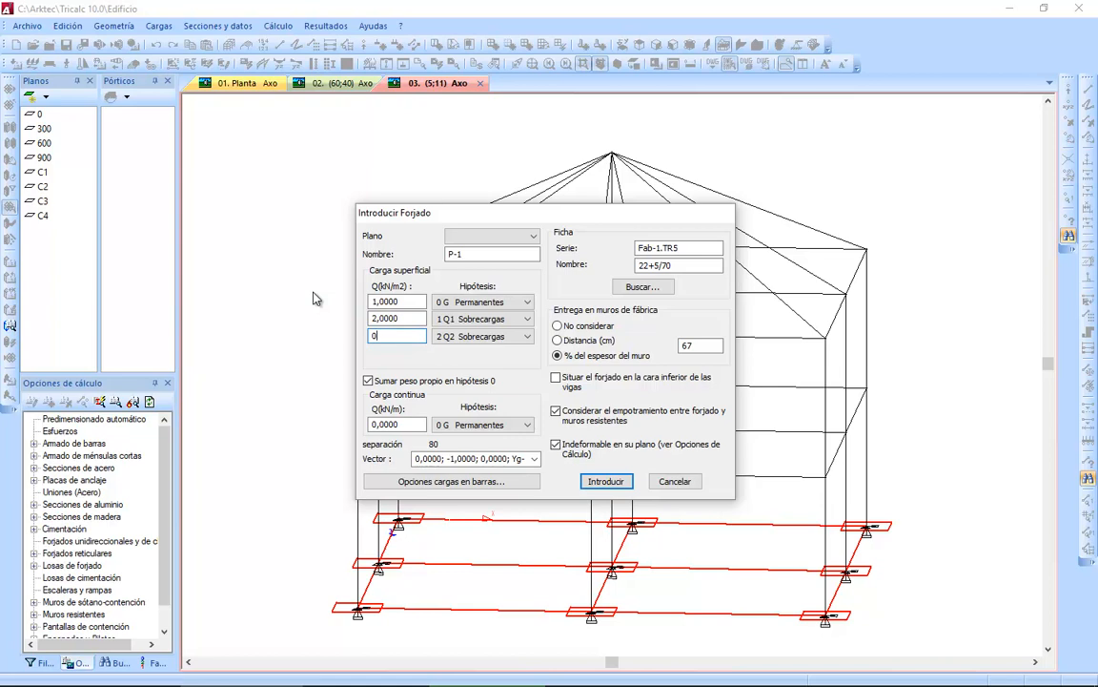
pyautogui.click(601, 481)
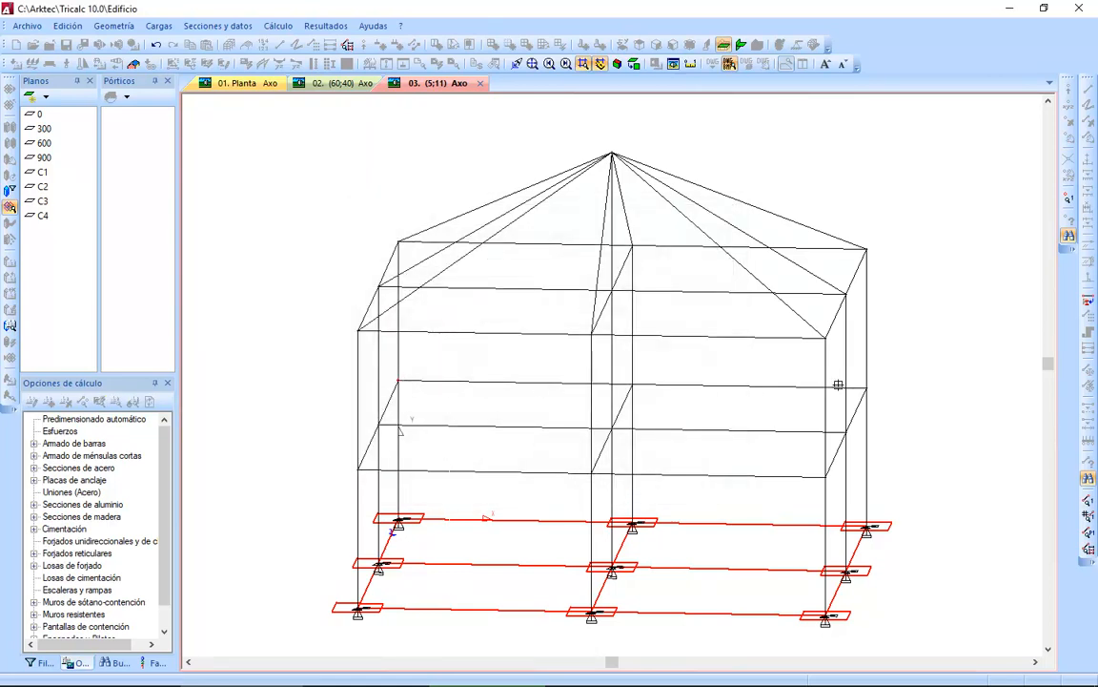
# Place floor P-1 over the whole of plane 300 by its outer corners, with joists parallel to the long rear edge, and calculate its bar loads.
pyautogui.click(869, 387)
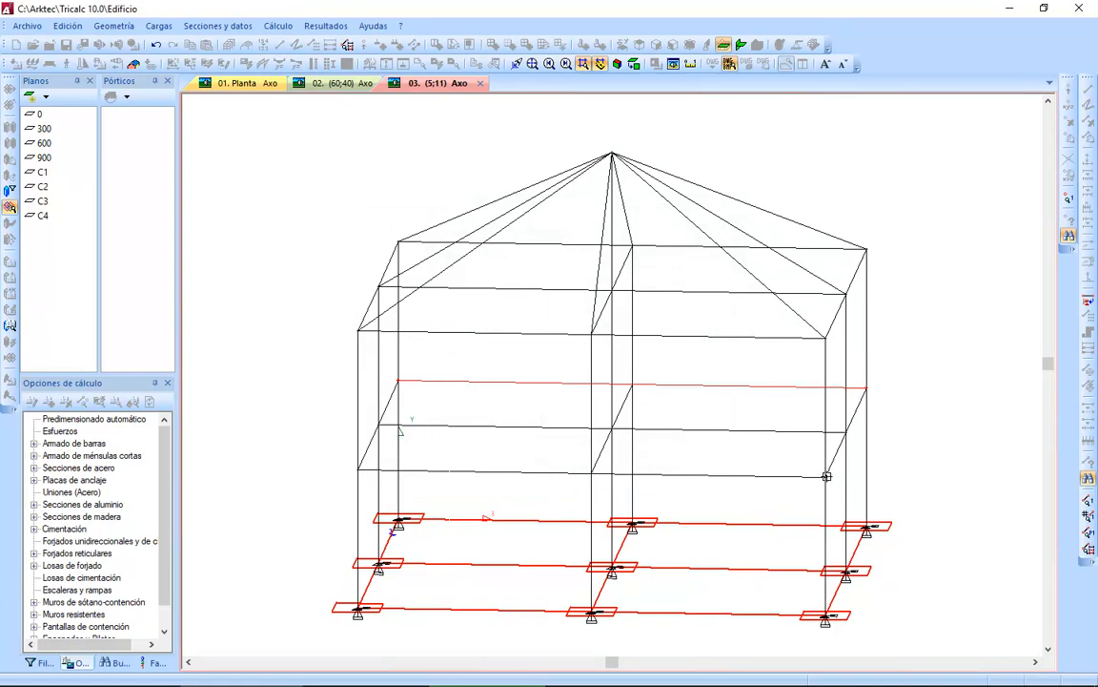
pyautogui.click(827, 476)
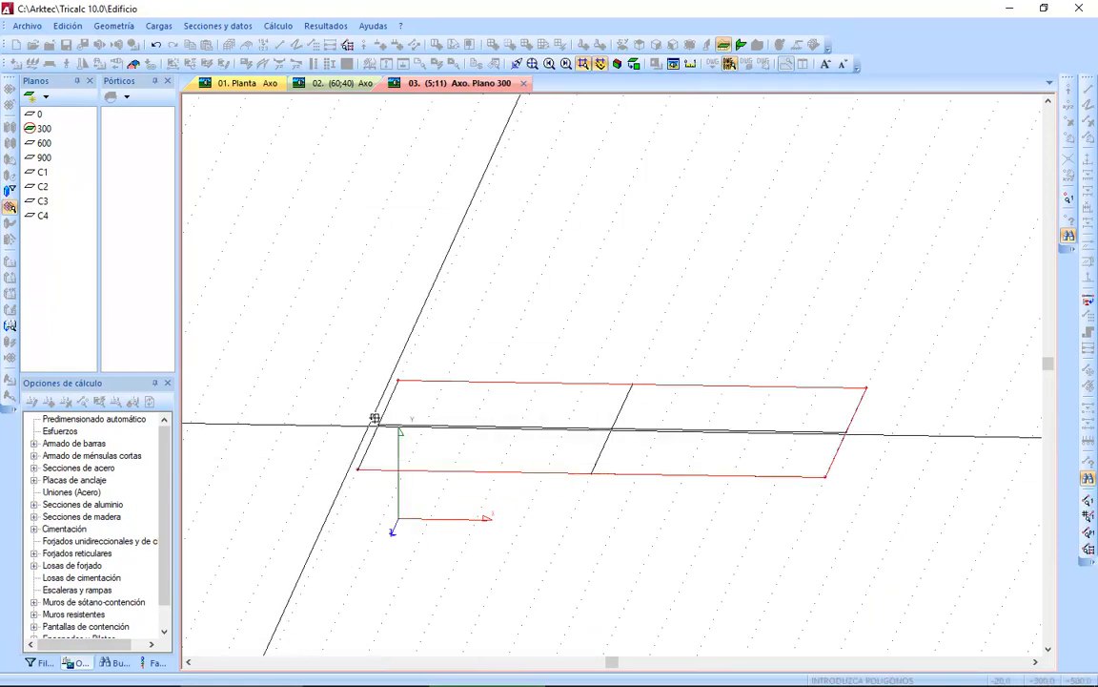
pyautogui.click(399, 379)
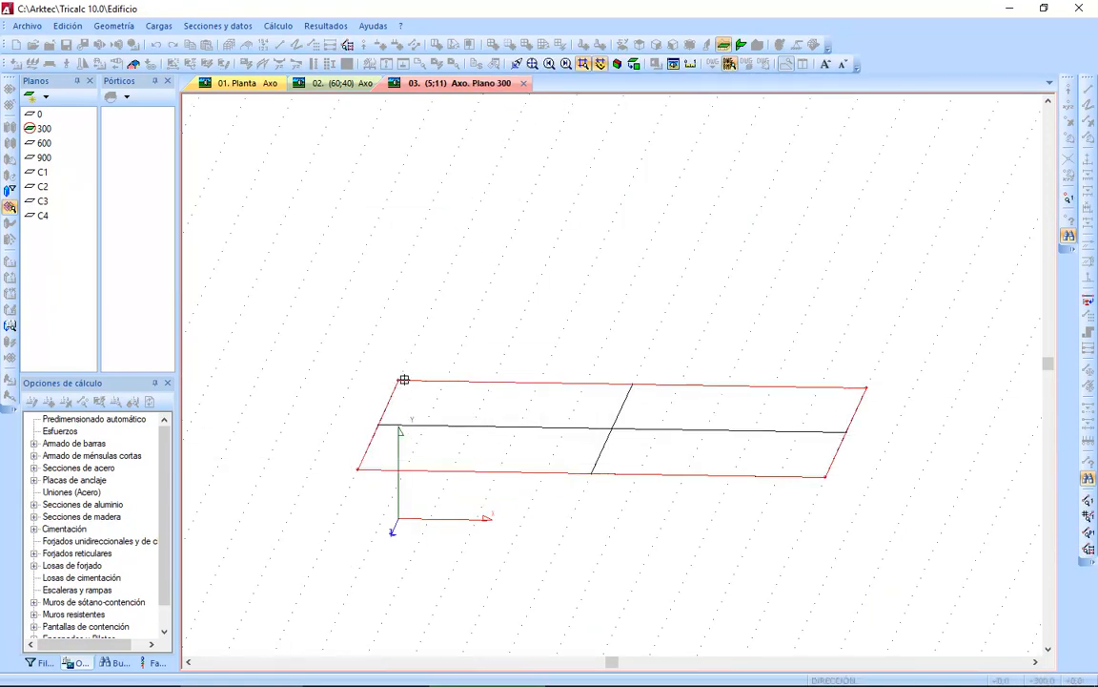
pyautogui.click(632, 384)
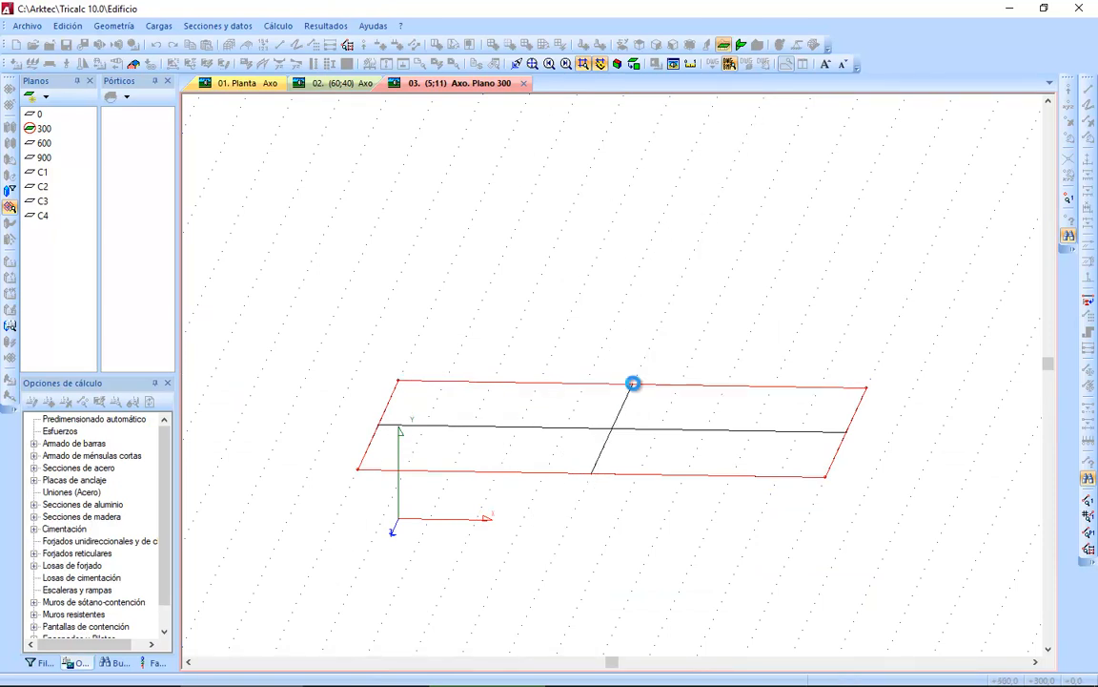
pyautogui.click(613, 385)
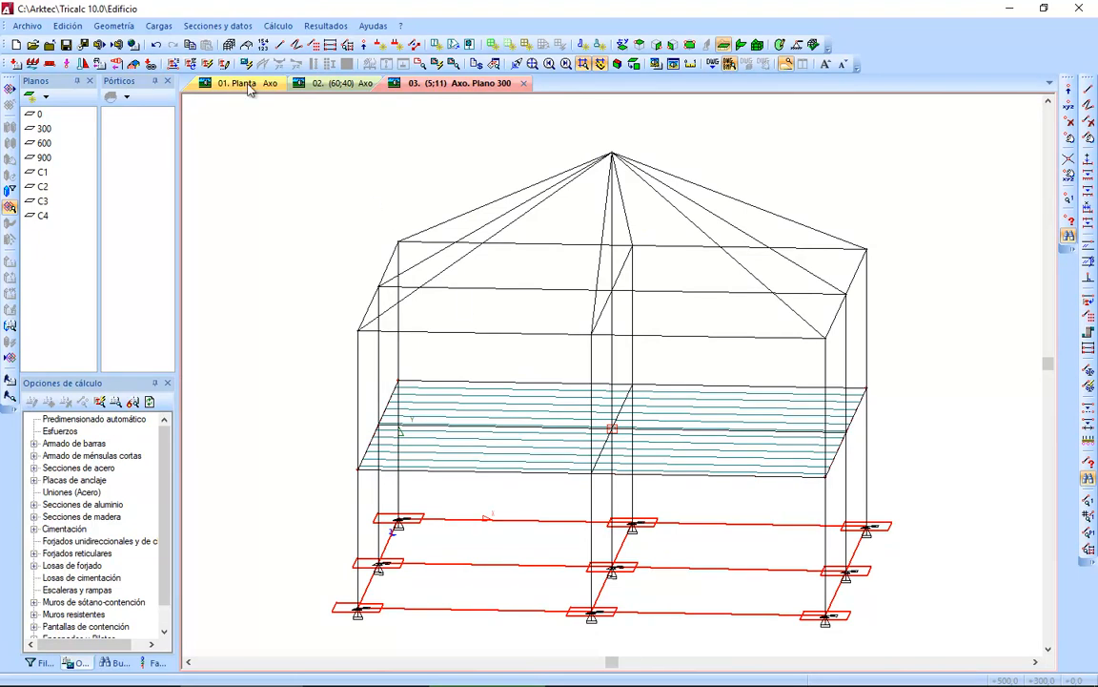
# Define another one-way floor named C-1 with the same FAB-1 sheet 22+5/70 and loads.
pyautogui.click(112, 27)
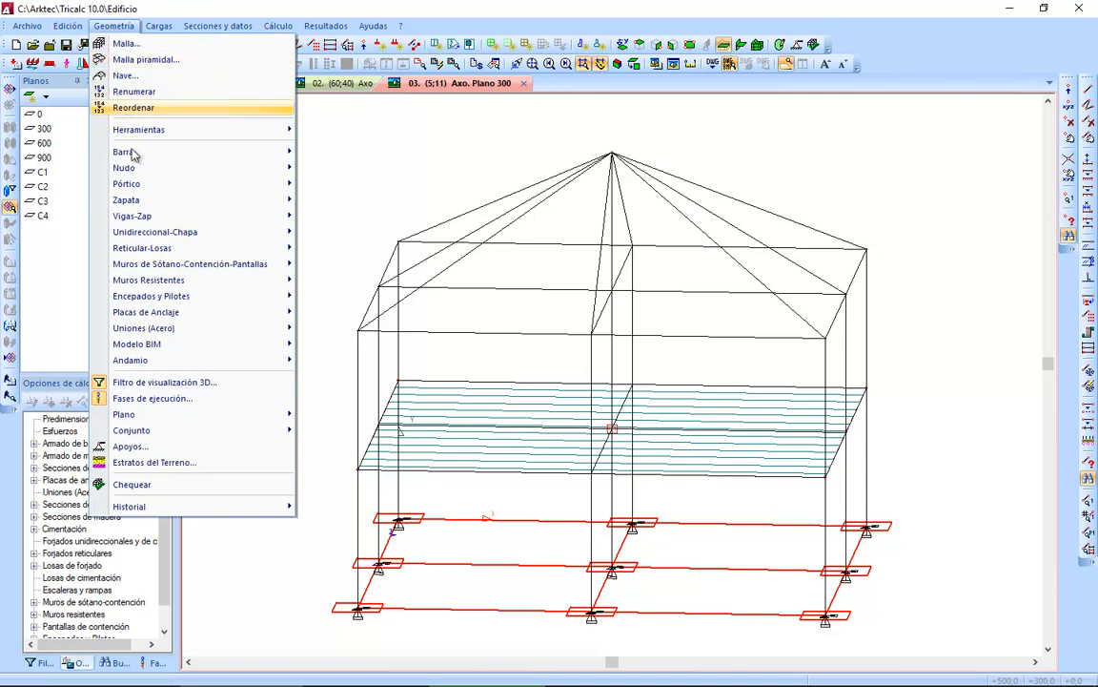
pyautogui.moveTo(172, 229)
pyautogui.click(341, 233)
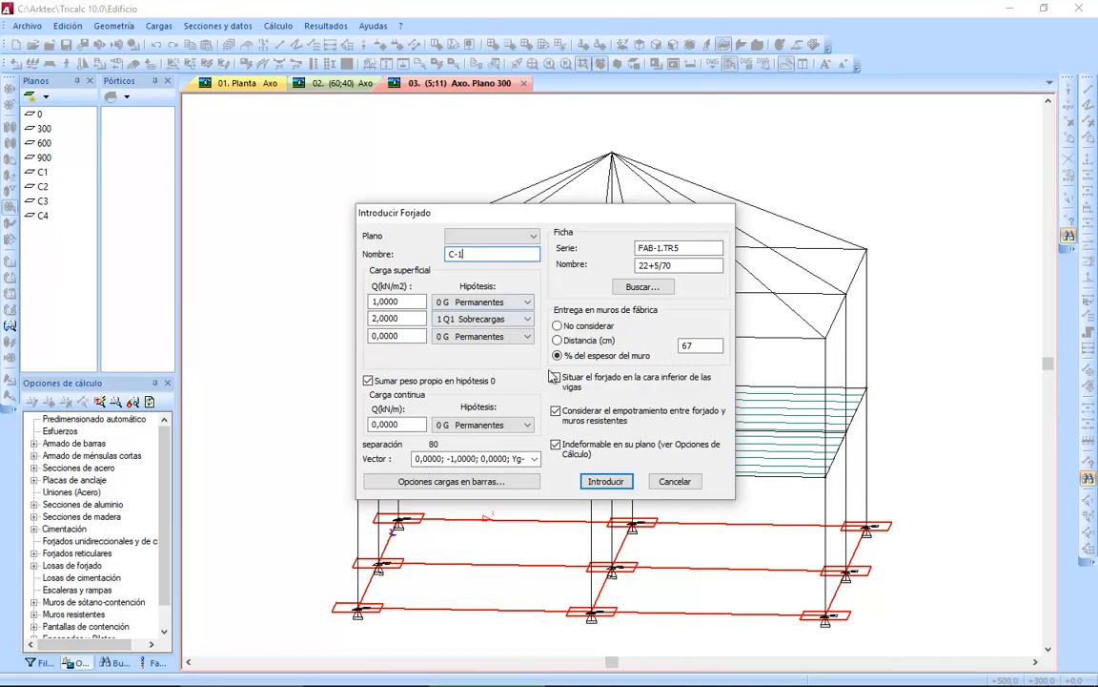
pyautogui.click(608, 482)
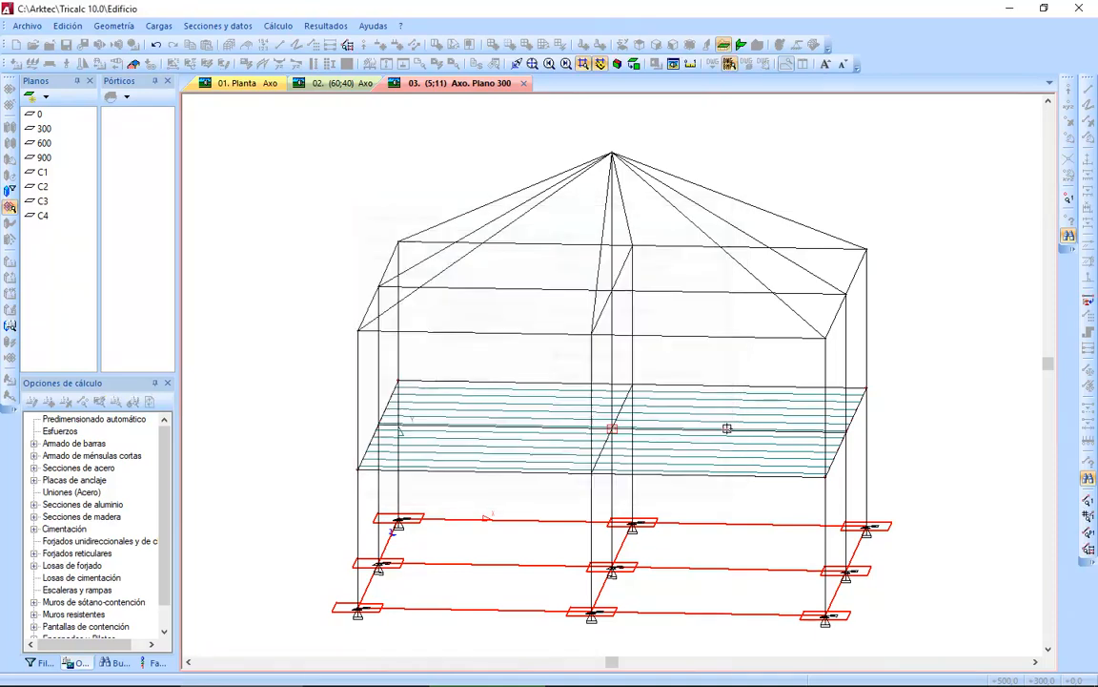
# Place floor C-1 on the triangular roof slope in plane C1, with joists parallel to its rear sloping edge, and calculate its bar loads.
pyautogui.click(866, 248)
pyautogui.click(616, 153)
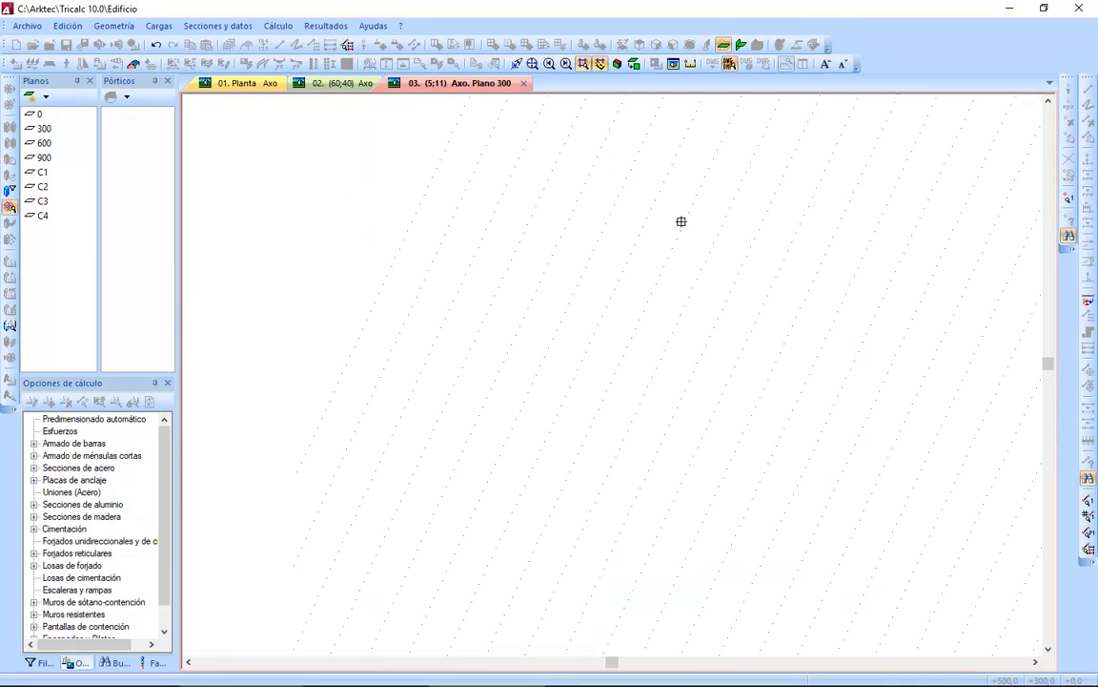
pyautogui.click(826, 340)
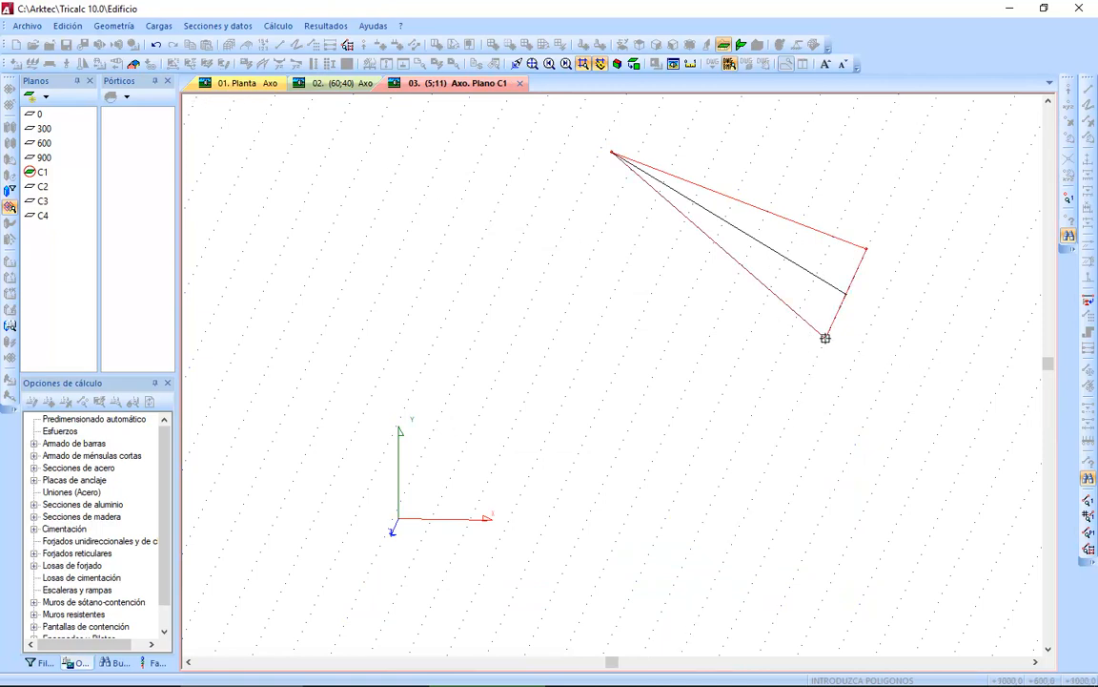
pyautogui.rightClick(844, 293)
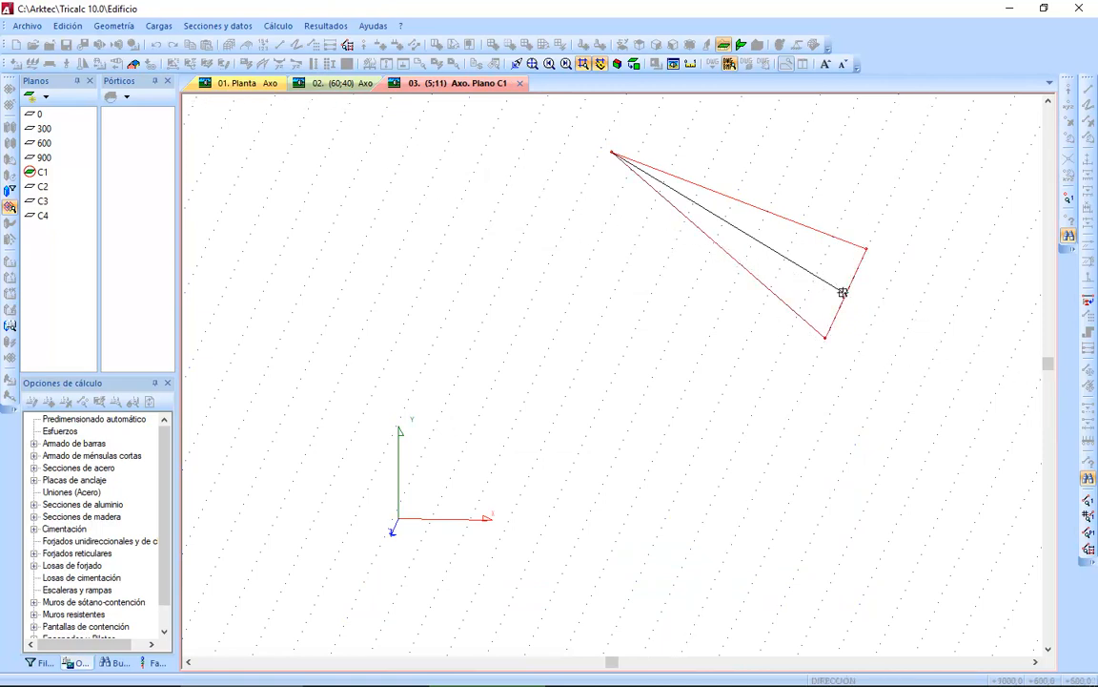
pyautogui.click(613, 152)
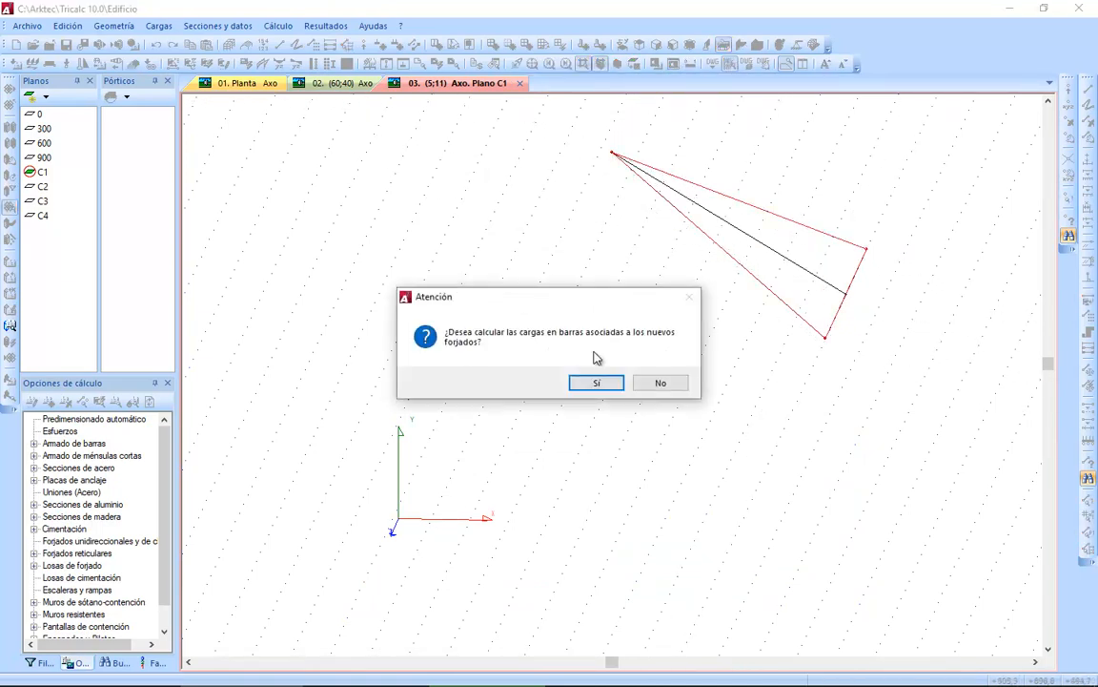
pyautogui.click(593, 383)
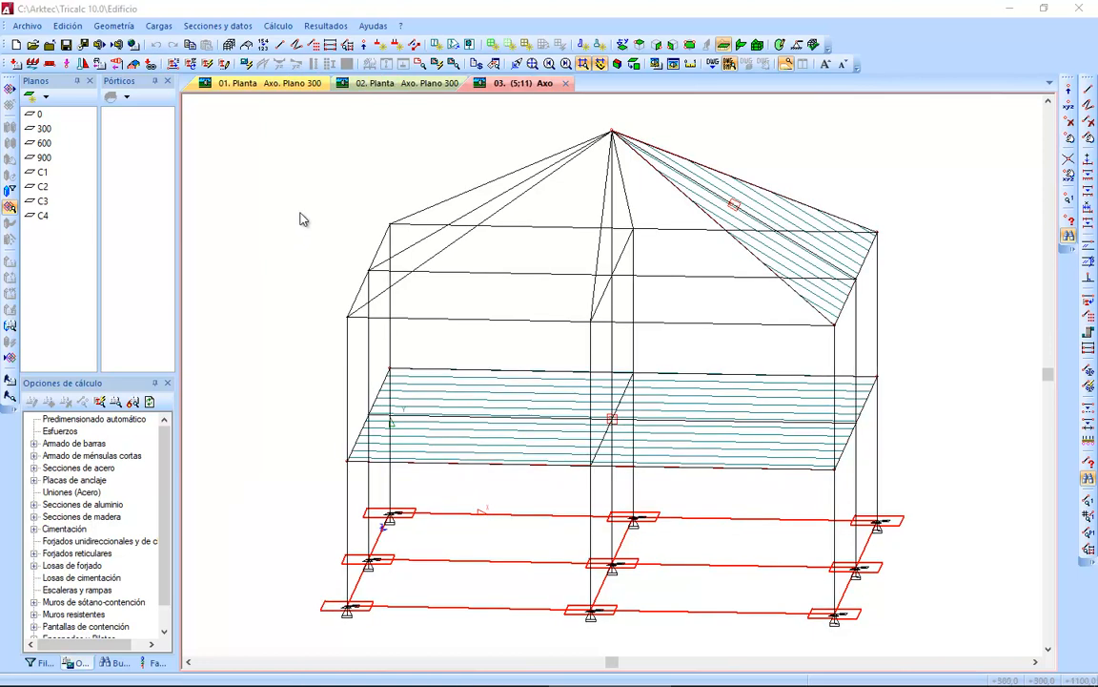
# Display the floor results for plane 300 as a 2D sketch.
pyautogui.click(325, 25)
pyautogui.moveTo(422, 161)
pyautogui.click(520, 178)
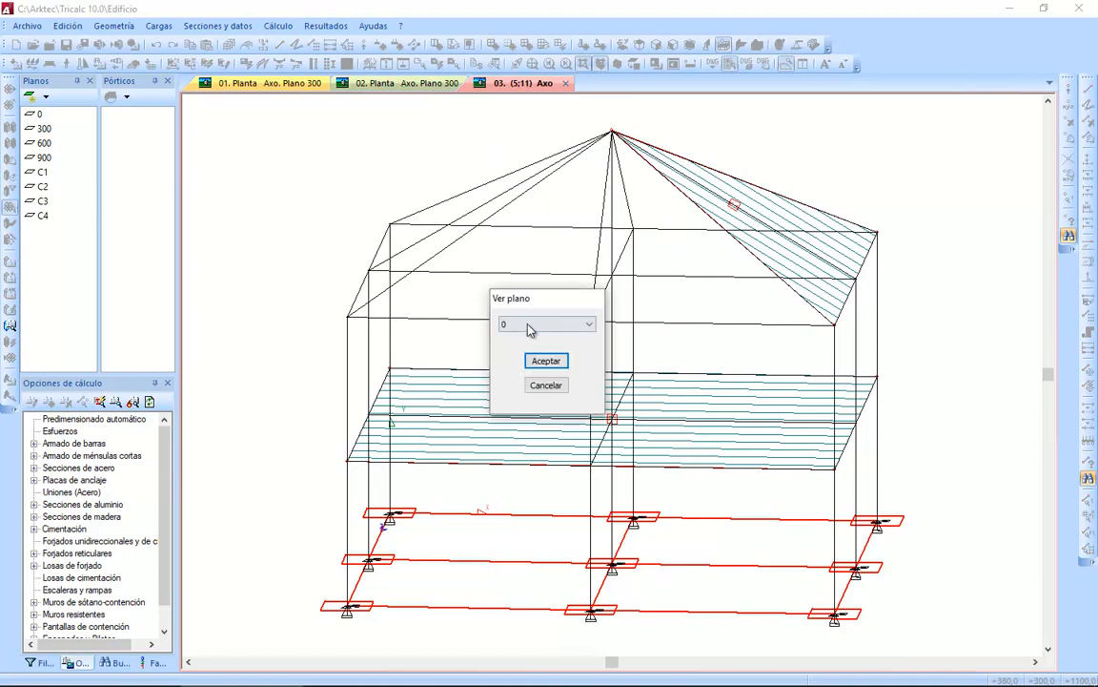
pyautogui.click(530, 325)
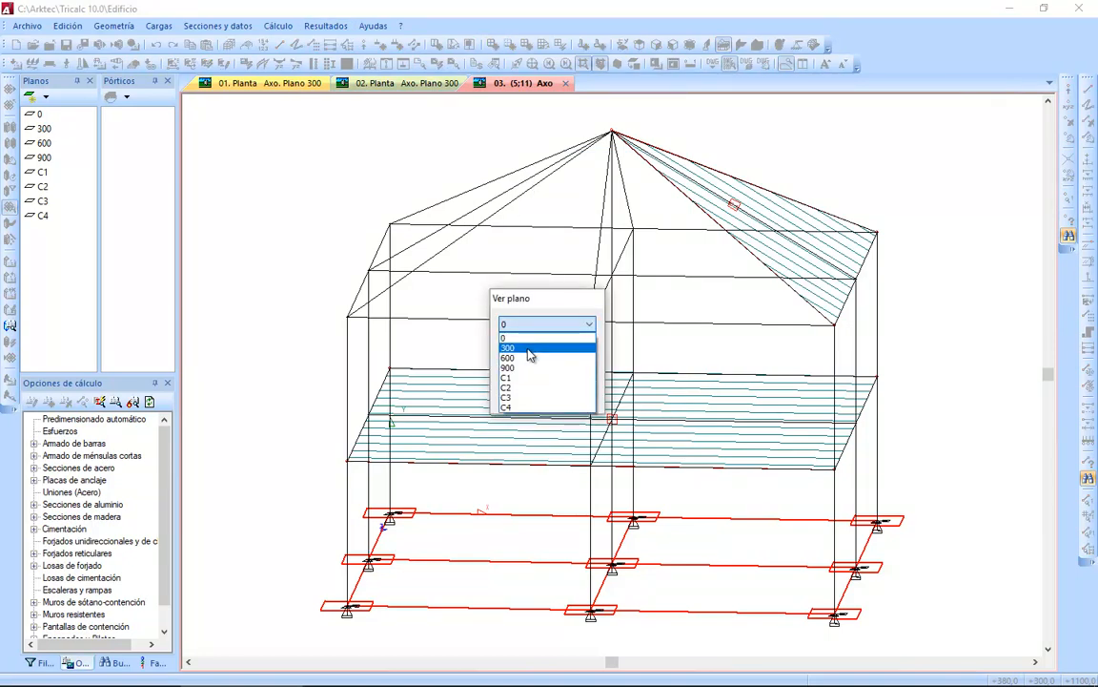
pyautogui.click(530, 349)
pyautogui.click(547, 361)
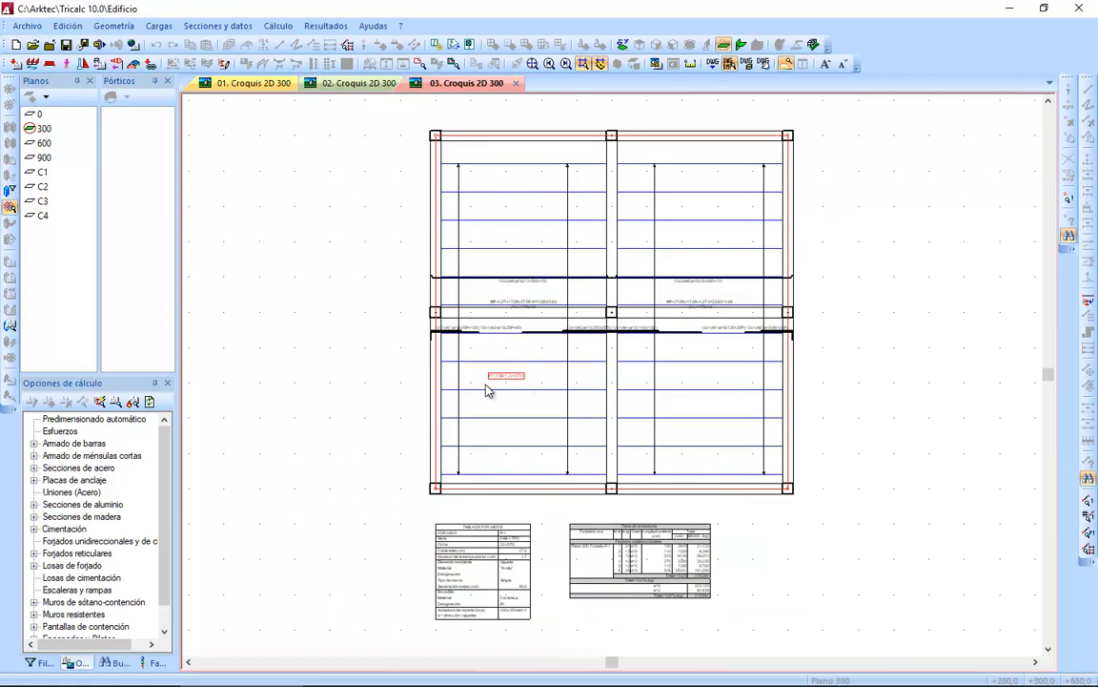
# Examine floor P-1's sheet label, moments, shears and joist reinforcement in the plane 300 sketch.
pyautogui.scroll(5, 486, 383)
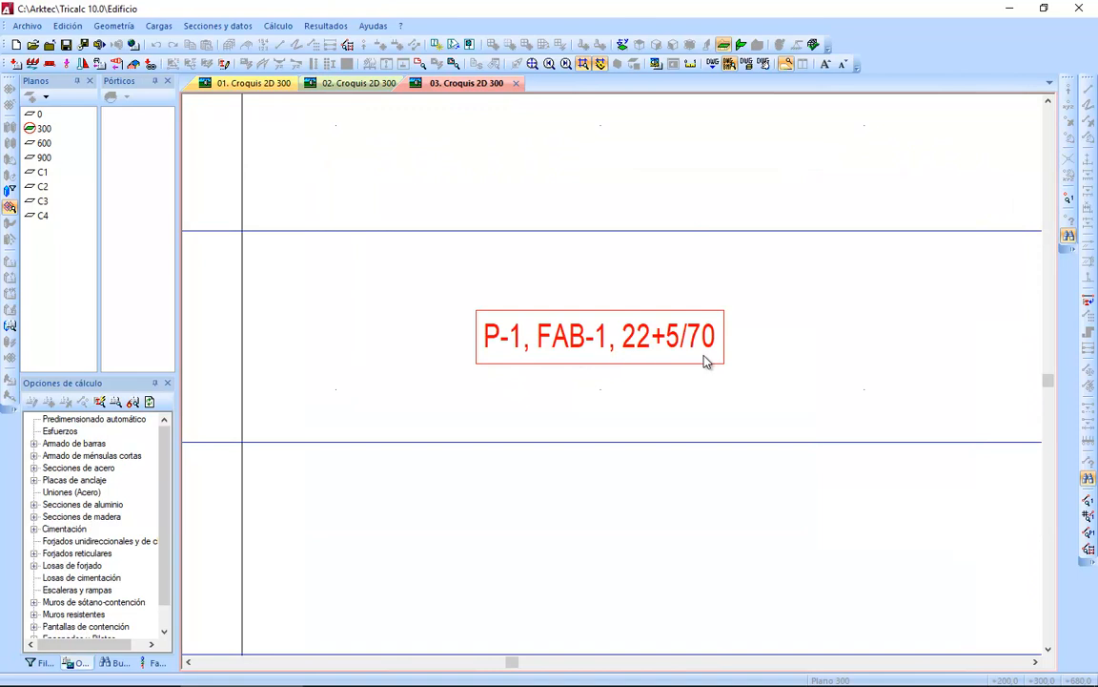
pyautogui.scroll(-5, 706, 361)
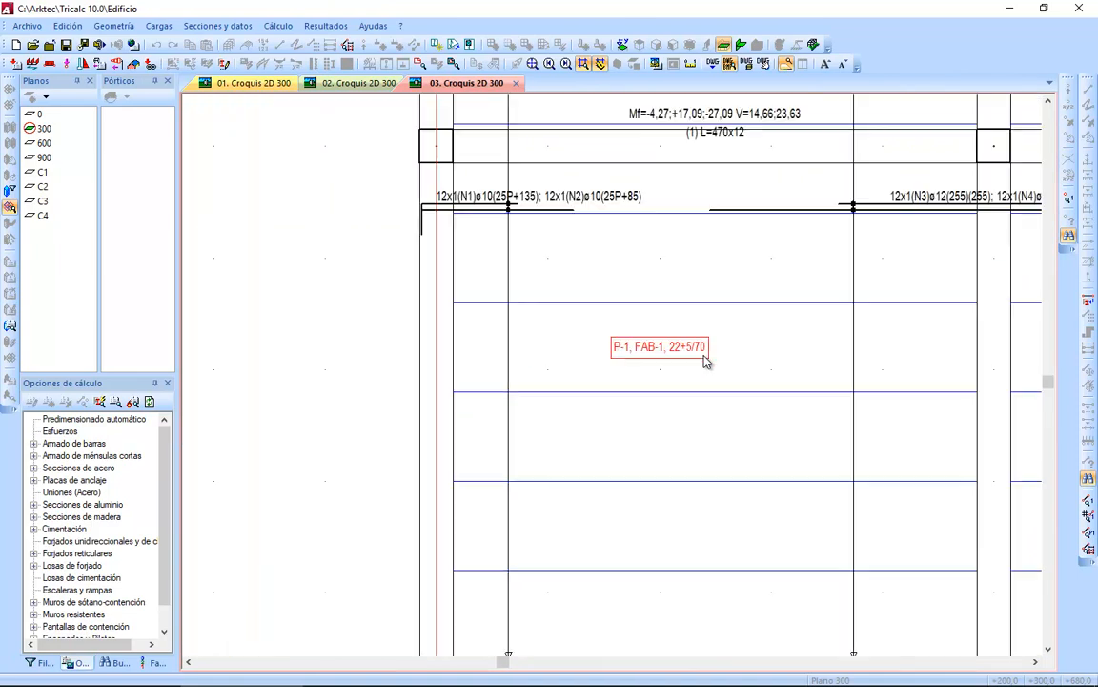
pyautogui.moveTo(706, 335); pyautogui.dragTo(639, 471, button='middle')
pyautogui.scroll(2, 641, 334)
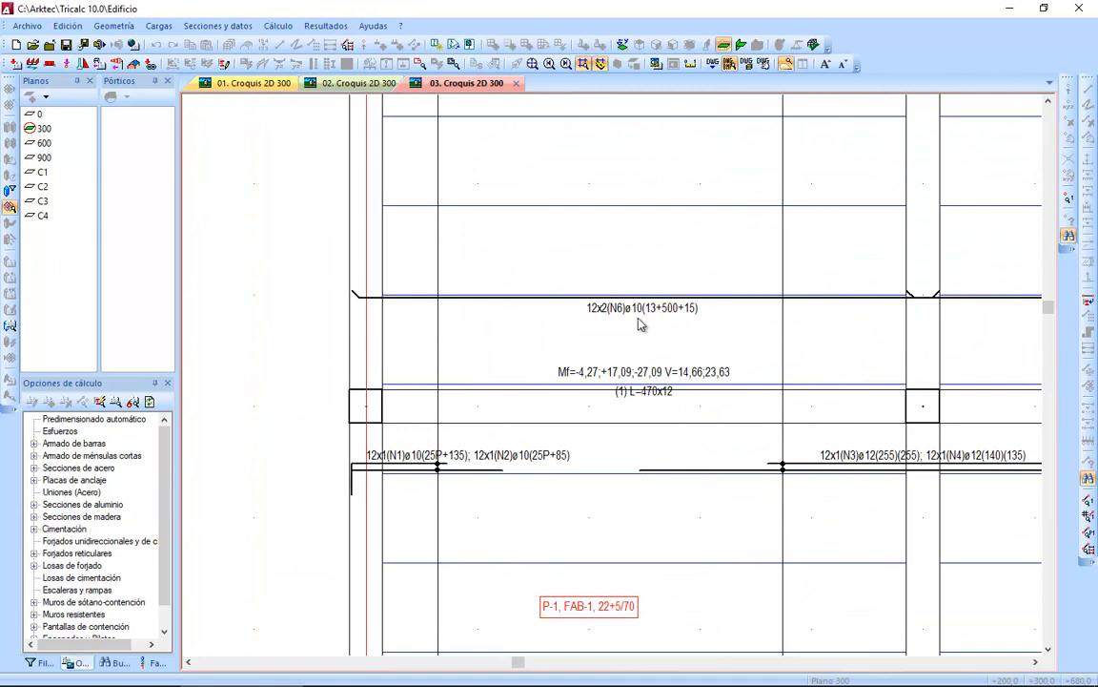
pyautogui.scroll(1, 646, 323)
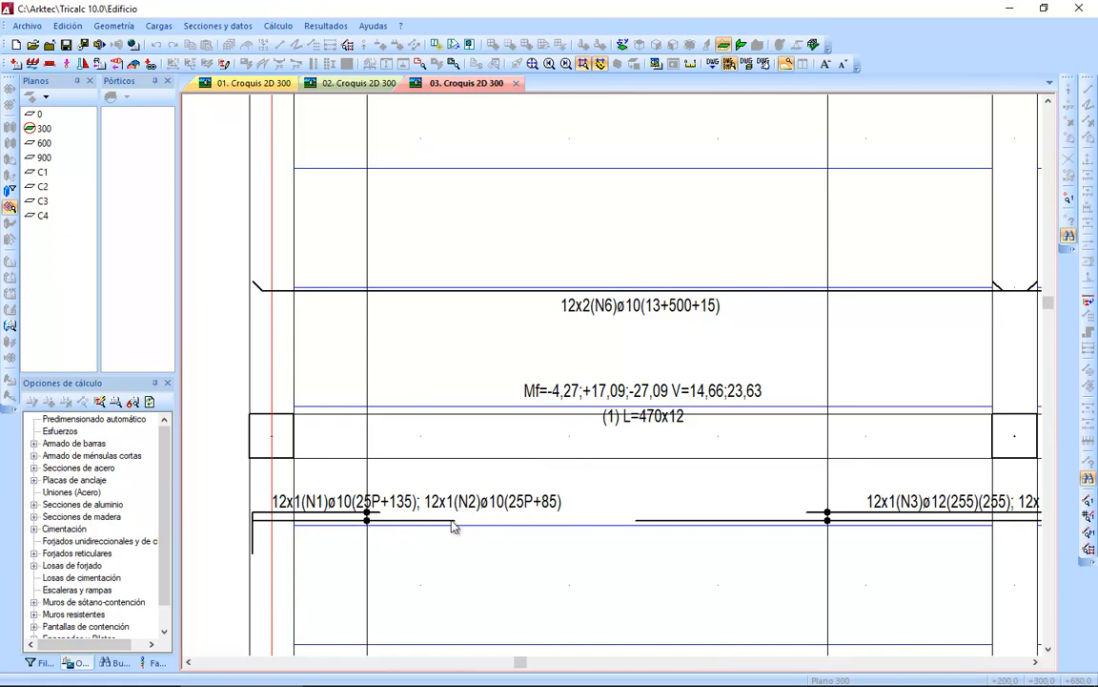
# Examine the joist reinforcement over the central support, the floor properties table and the reinforcement table of the plane 300 sketch.
pyautogui.scroll(-1, 631, 540)
pyautogui.moveTo(675, 552)
pyautogui.mouseDown(button='middle')
pyautogui.moveTo(523, 557)
pyautogui.moveTo(446, 545)
pyautogui.mouseUp(button='middle')
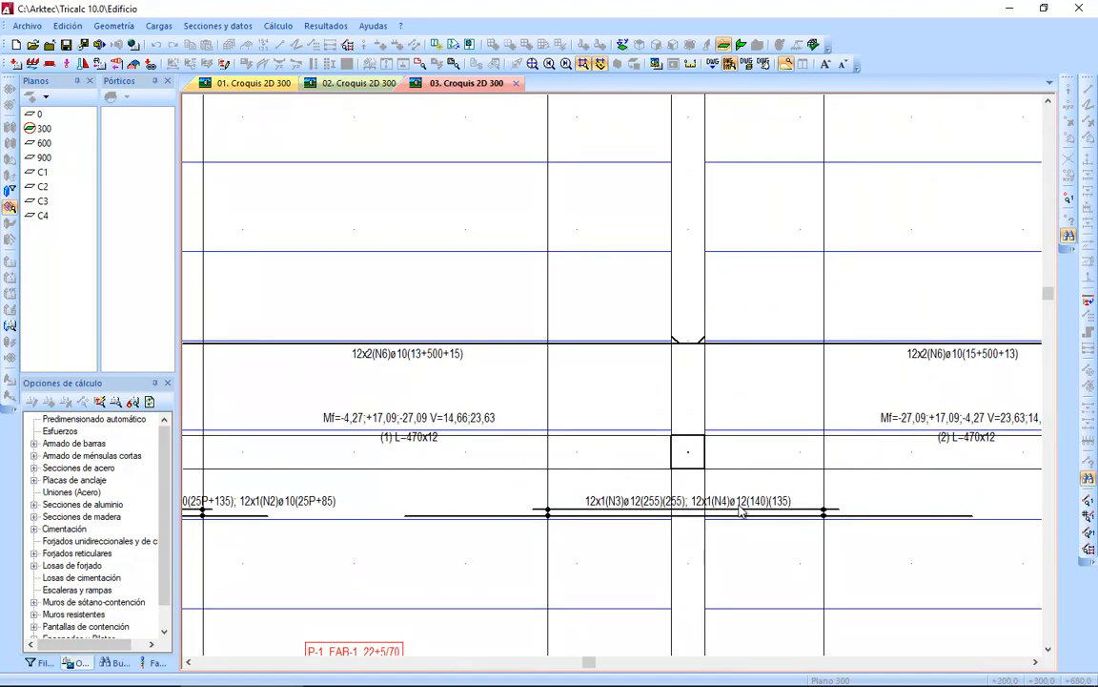
pyautogui.scroll(-3, 720, 509)
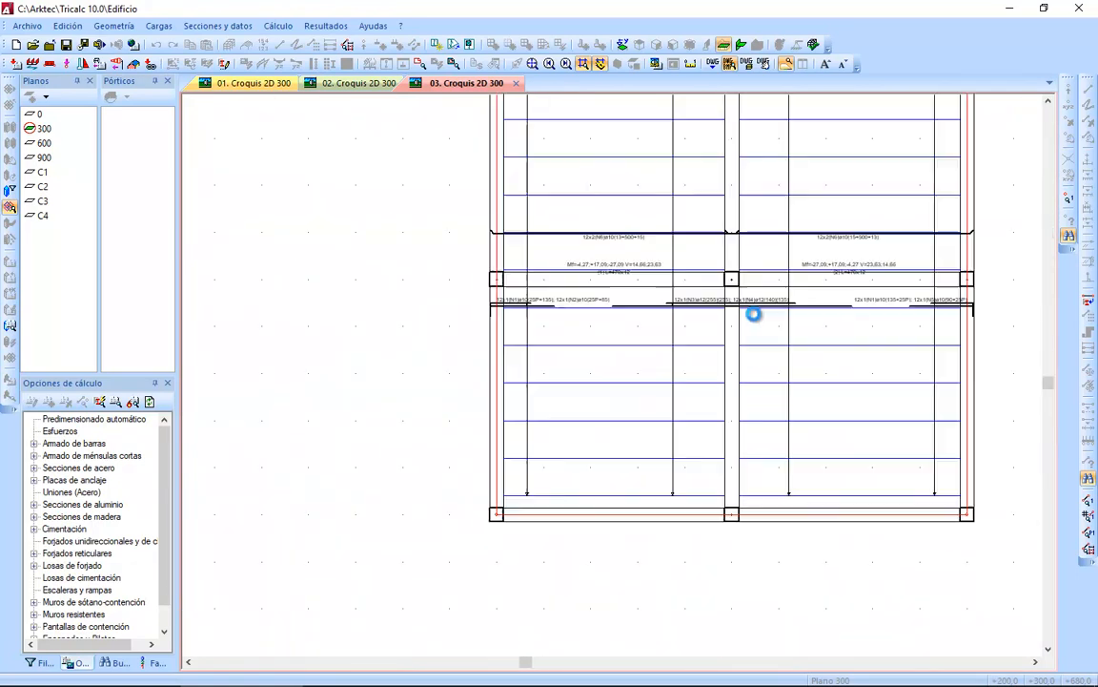
pyautogui.scroll(2, 549, 586)
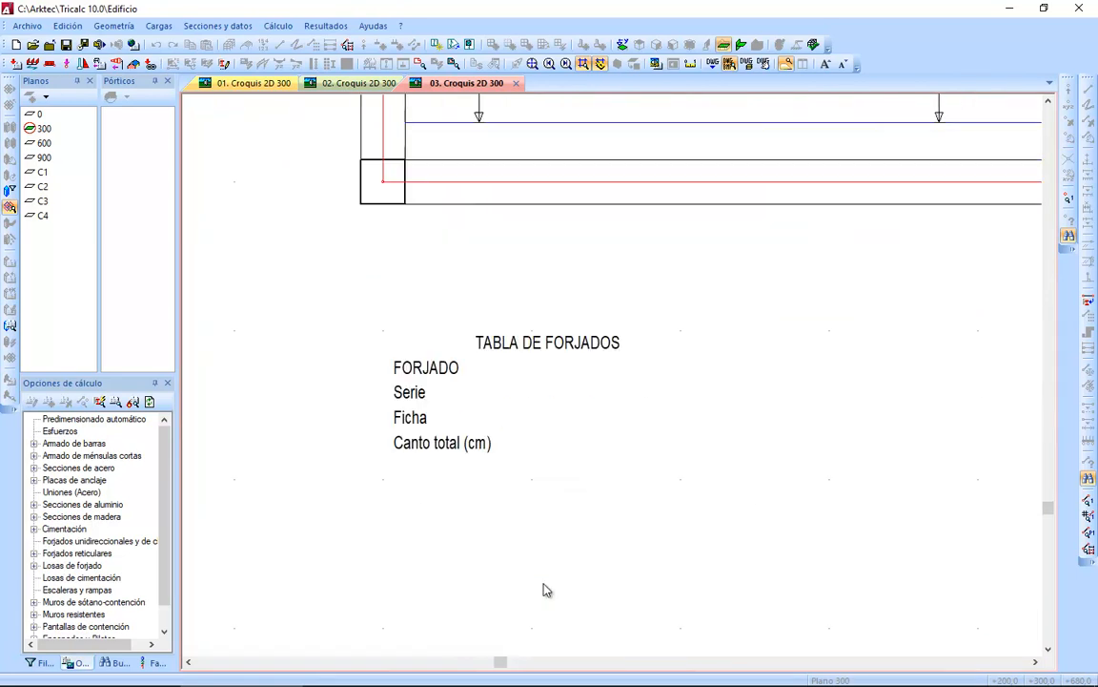
pyautogui.moveTo(532, 554); pyautogui.dragTo(540, 424, button='middle')
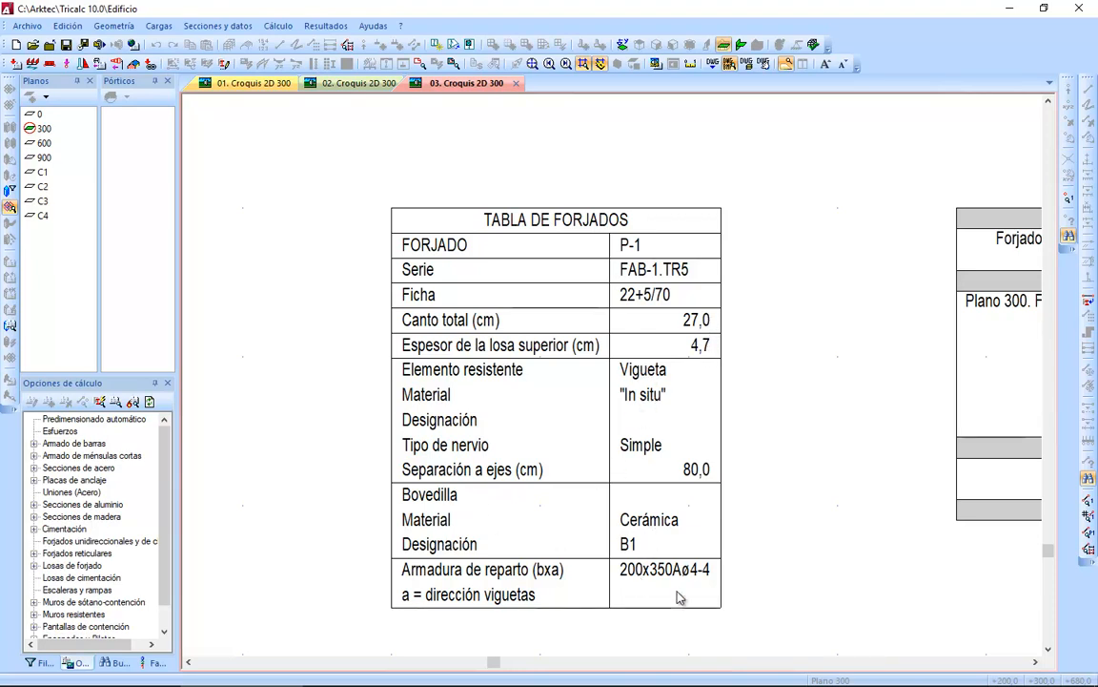
pyautogui.scroll(-1, 728, 538)
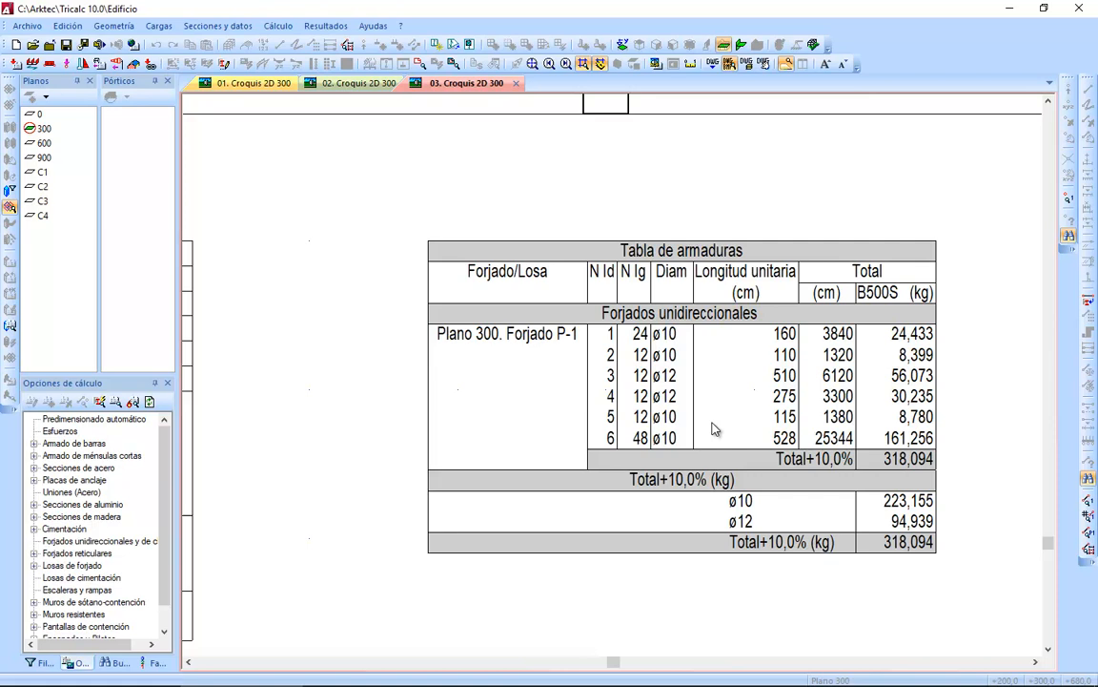
pyautogui.middleClick(715, 429)
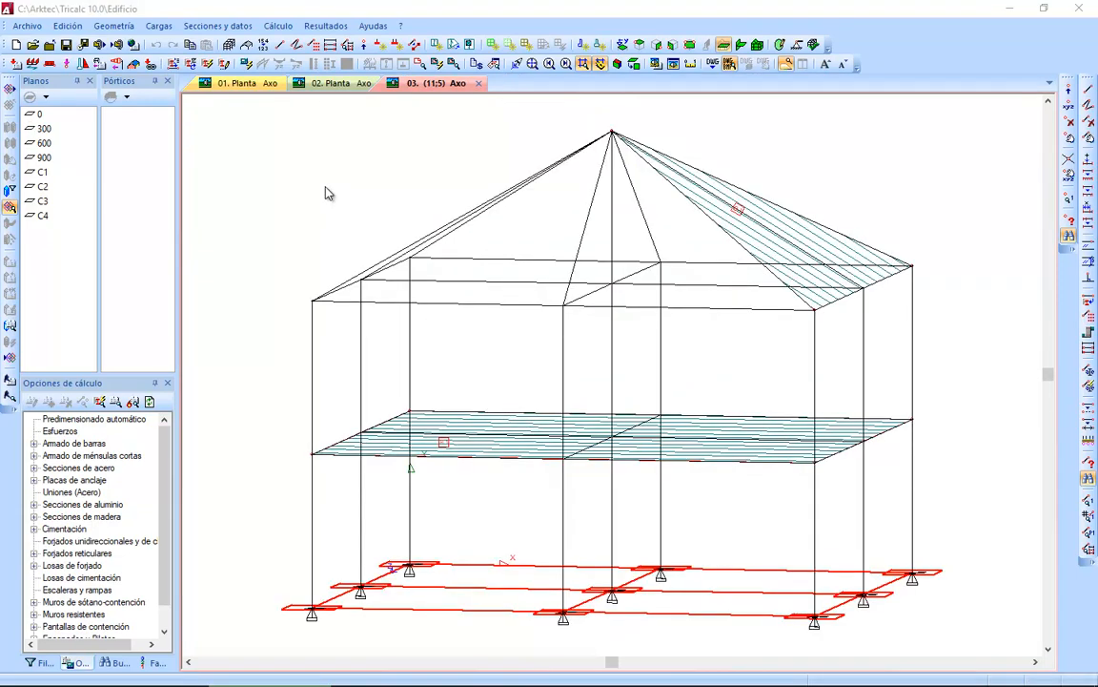
# Open the definition of coffer 22B from the FGIR series in the waffle-slab sheet database.
pyautogui.click(235, 29)
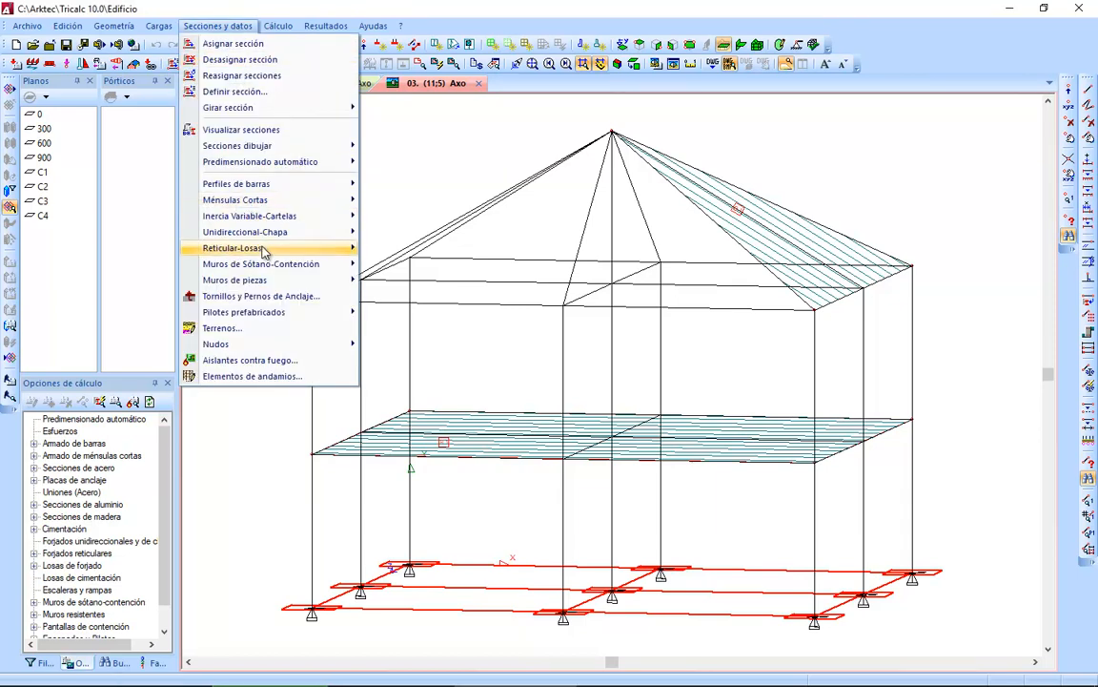
pyautogui.moveTo(268, 253)
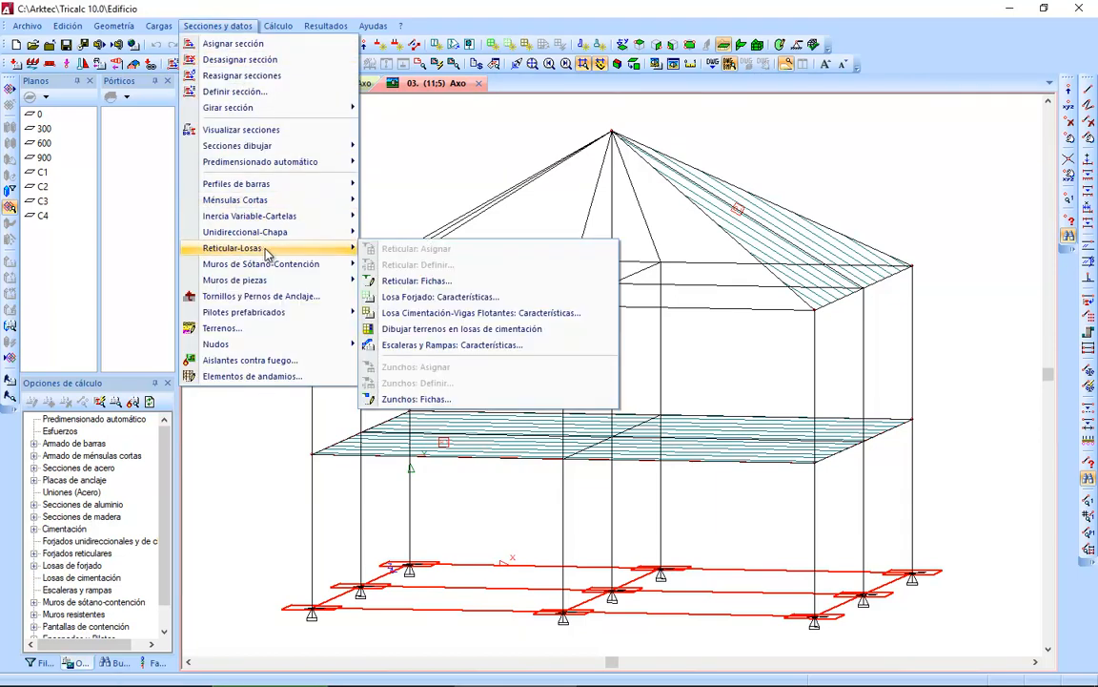
pyautogui.click(460, 284)
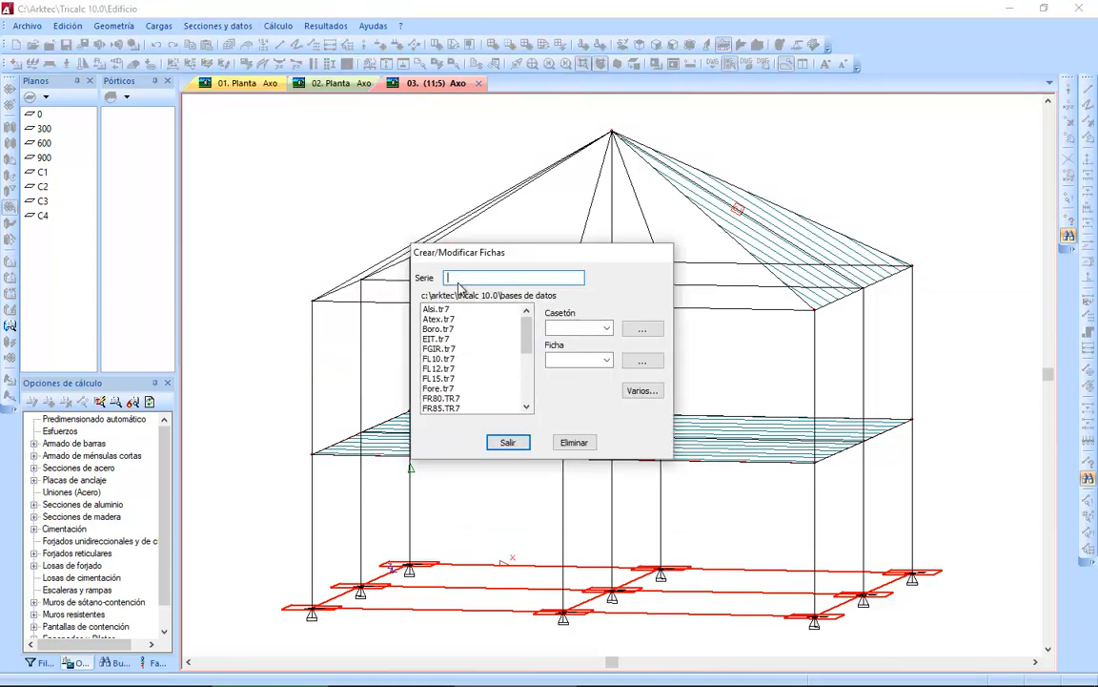
pyautogui.click(444, 349)
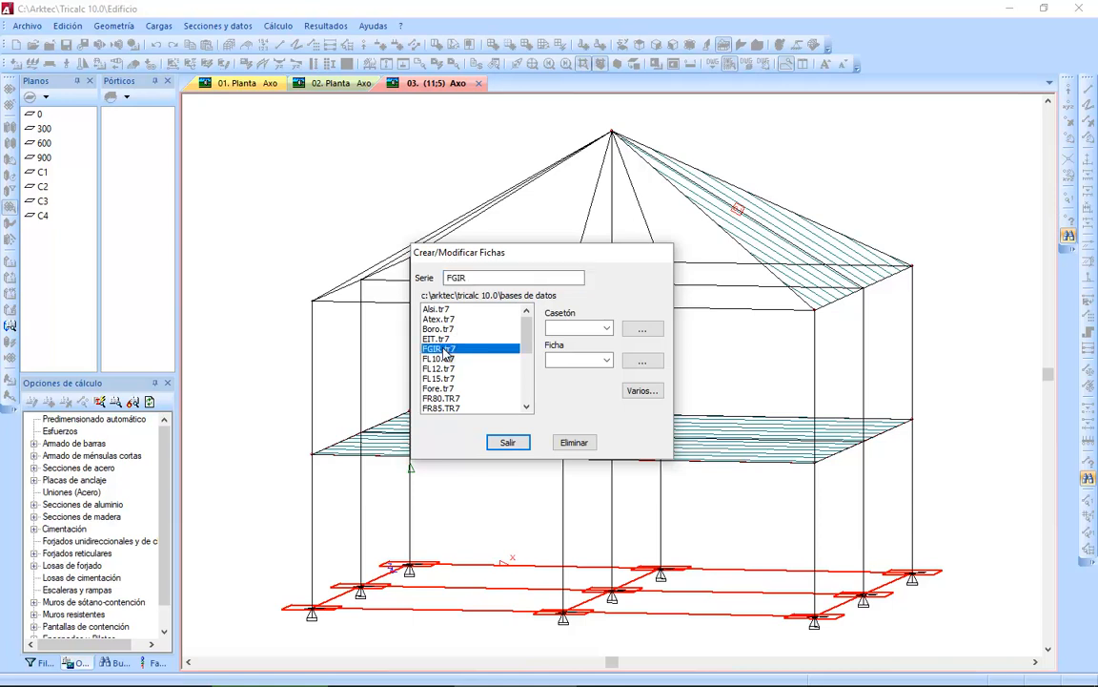
pyautogui.click(608, 328)
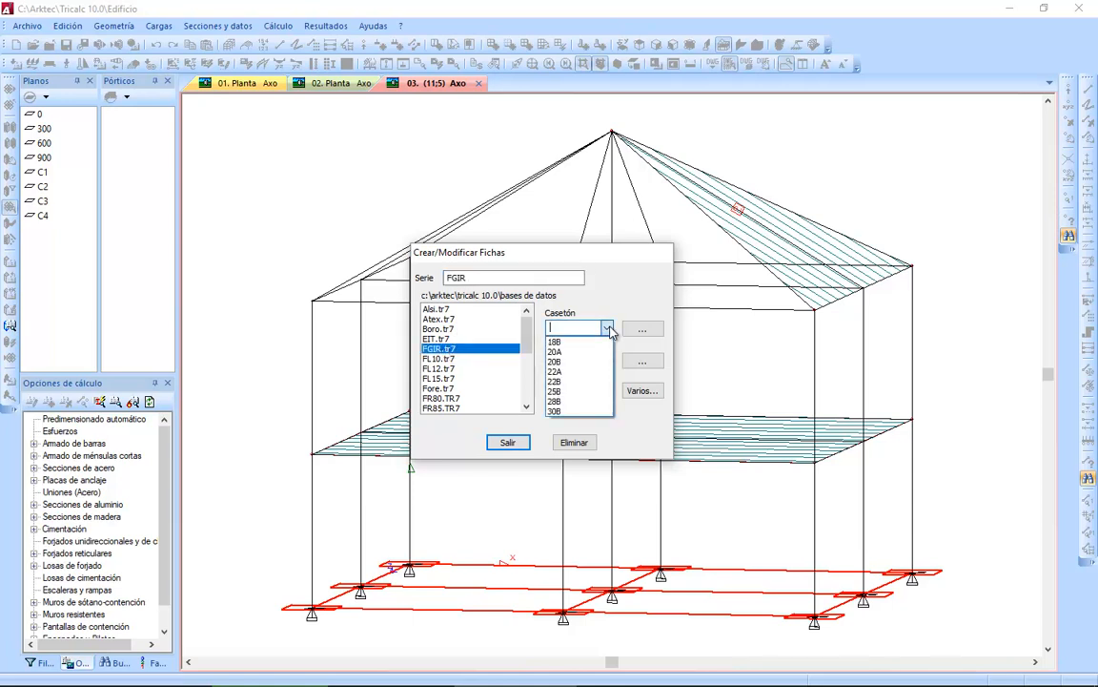
pyautogui.click(577, 382)
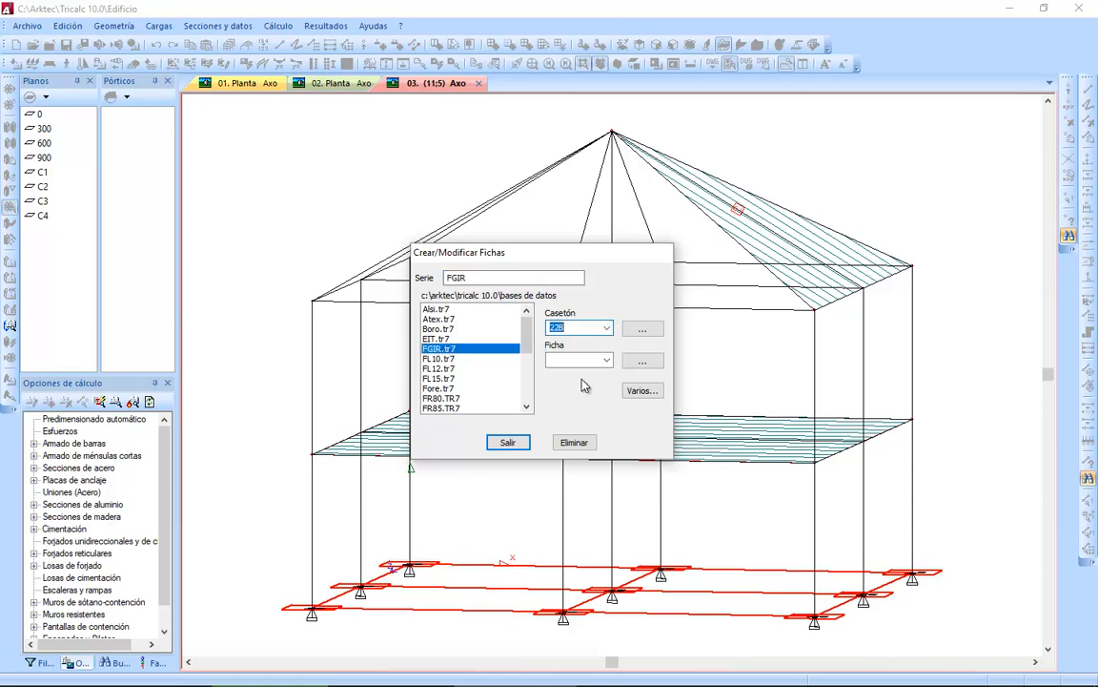
pyautogui.click(642, 328)
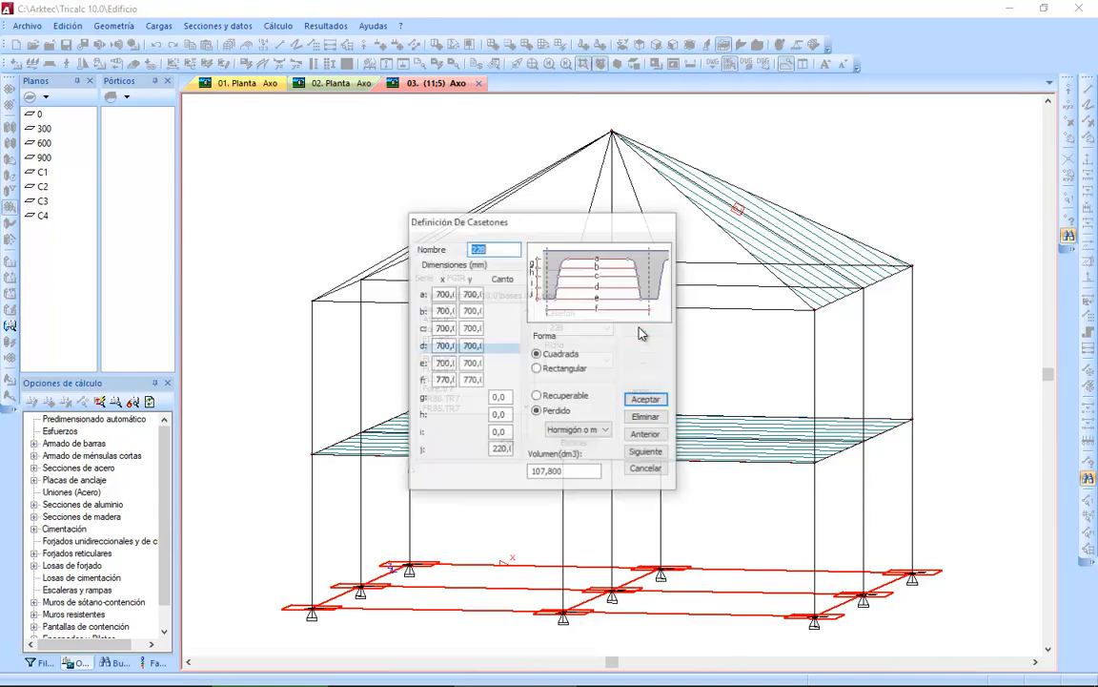
# Set the lost coffer's material to Cerámica and save it under the name 22BC.
pyautogui.click(545, 397)
pyautogui.click(551, 412)
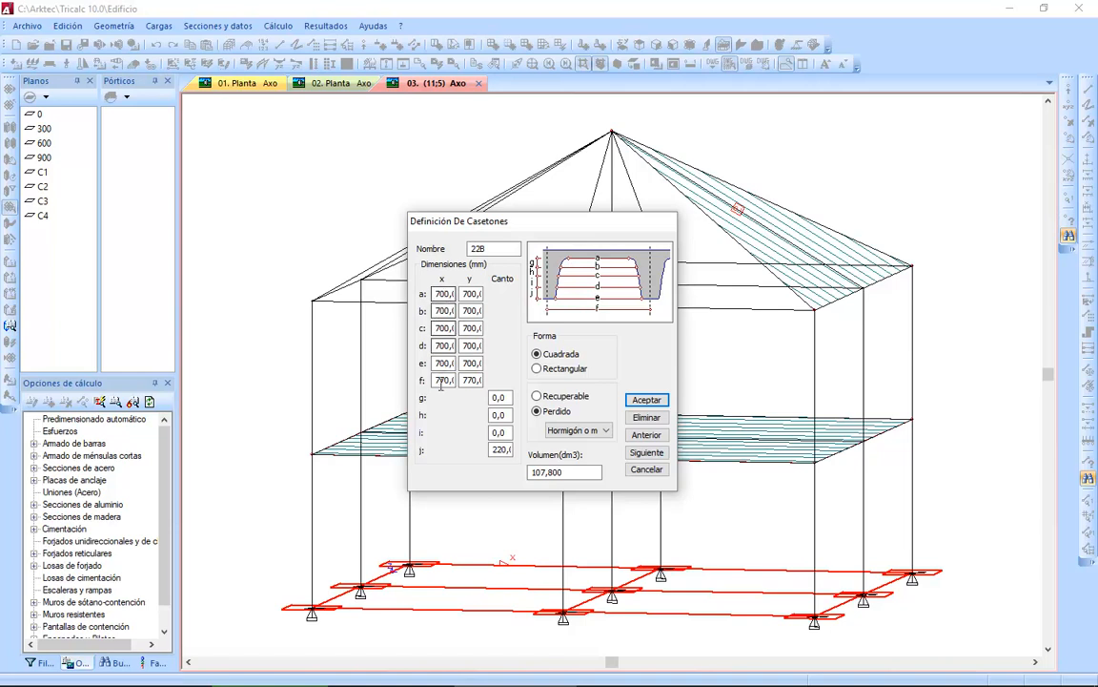
pyautogui.click(572, 431)
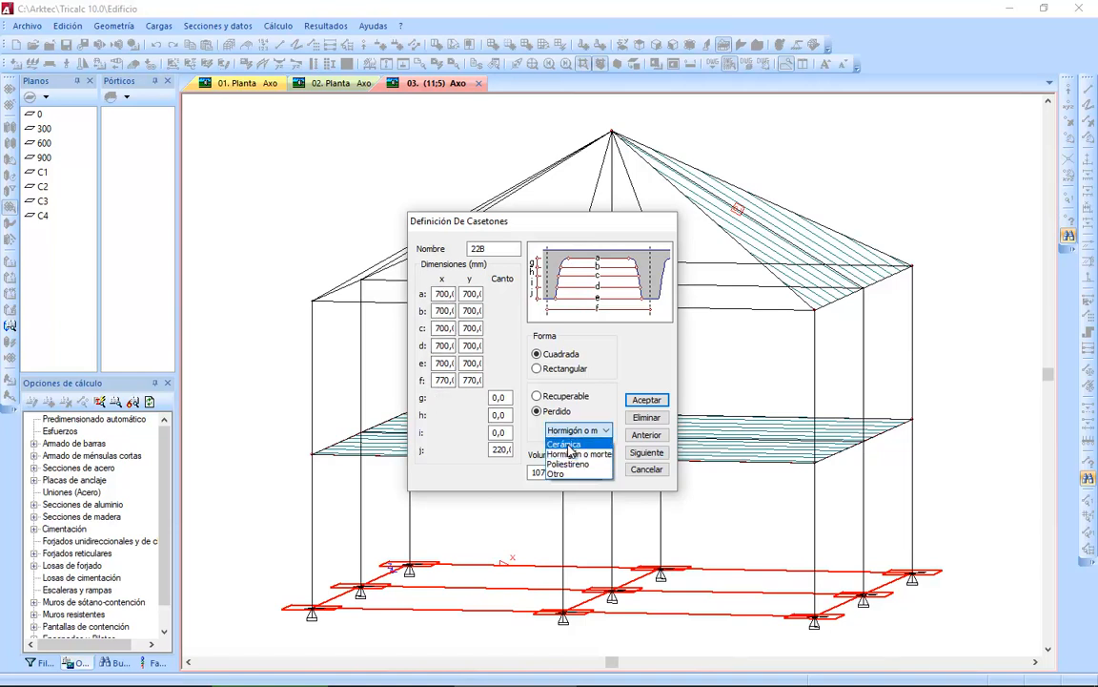
pyautogui.click(569, 445)
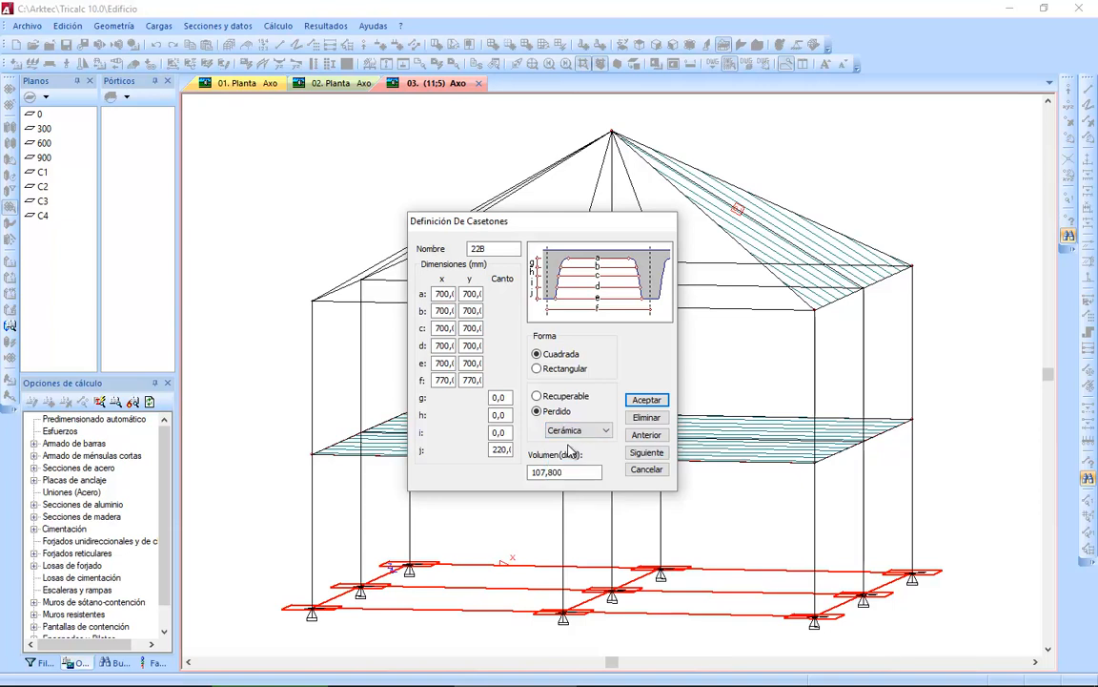
pyautogui.click(503, 249)
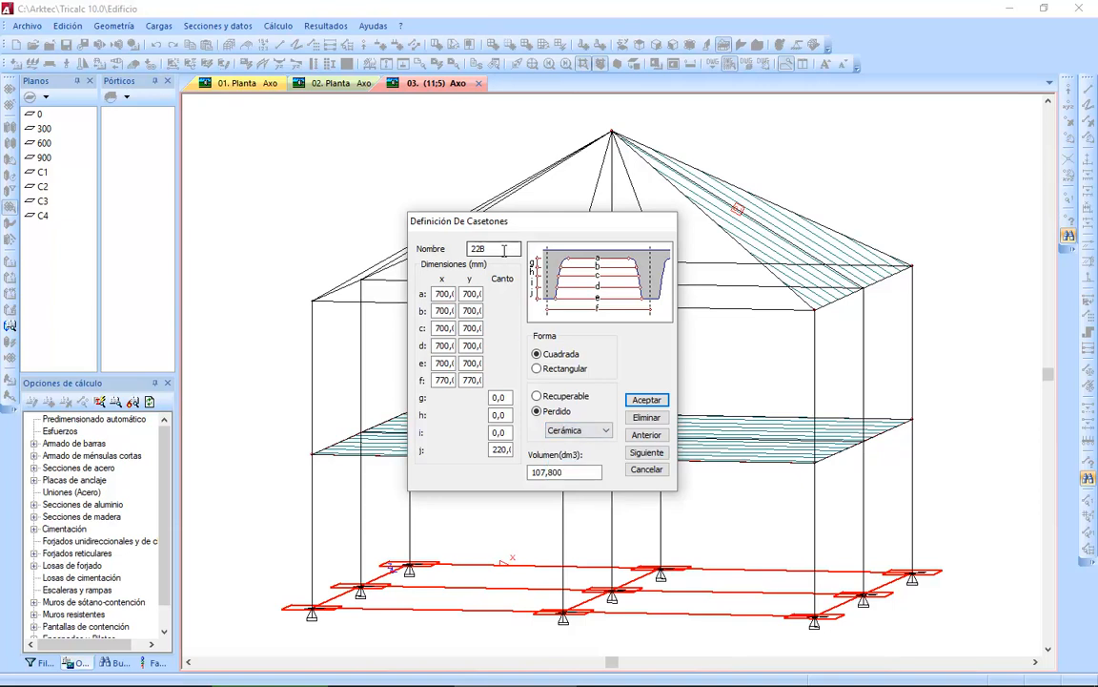
pyautogui.write('C')
pyautogui.click(634, 401)
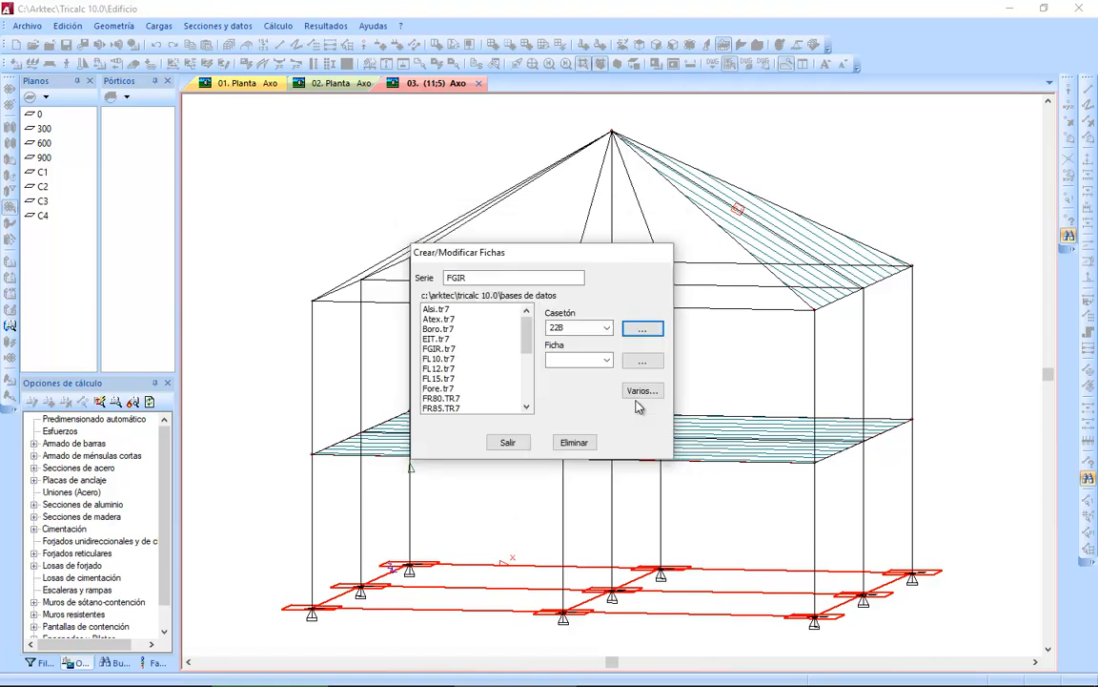
# Select coffer 22BC, open floor sheet 22B5 of the FGIR series and assign coffer 22BC to it.
pyautogui.click(606, 327)
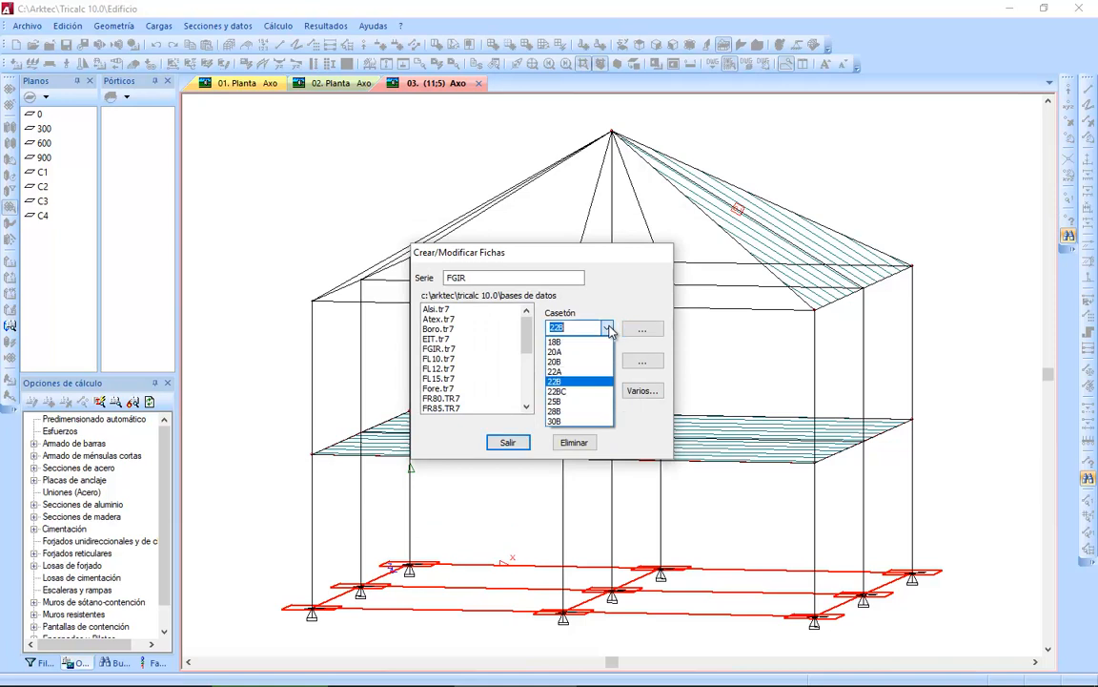
pyautogui.click(582, 391)
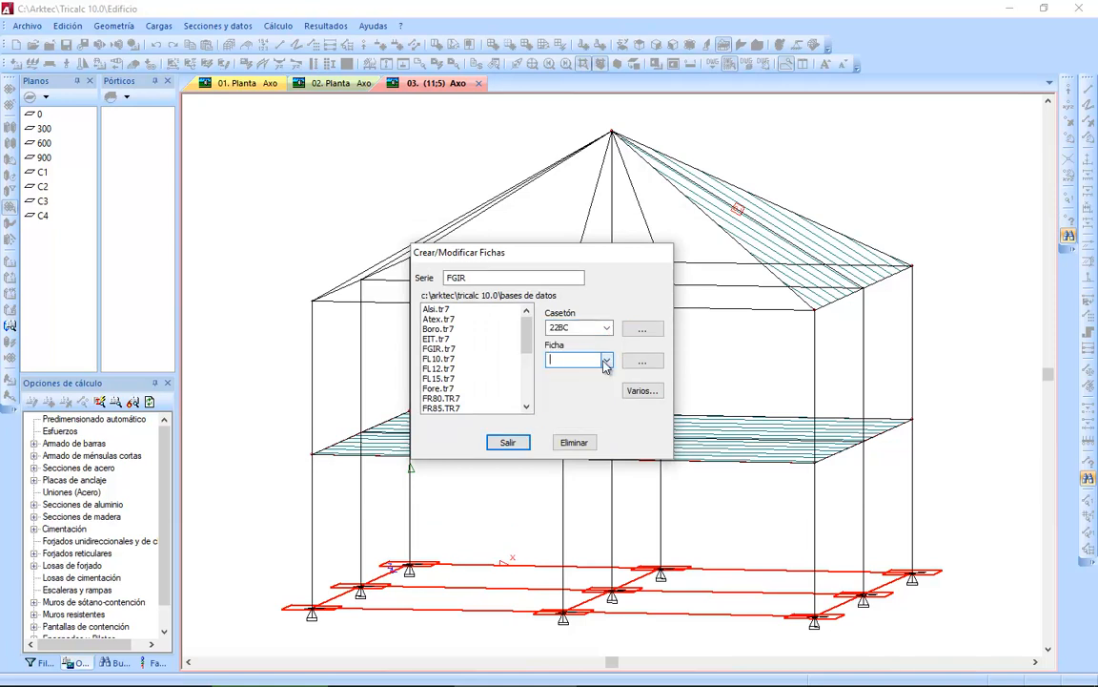
pyautogui.click(605, 361)
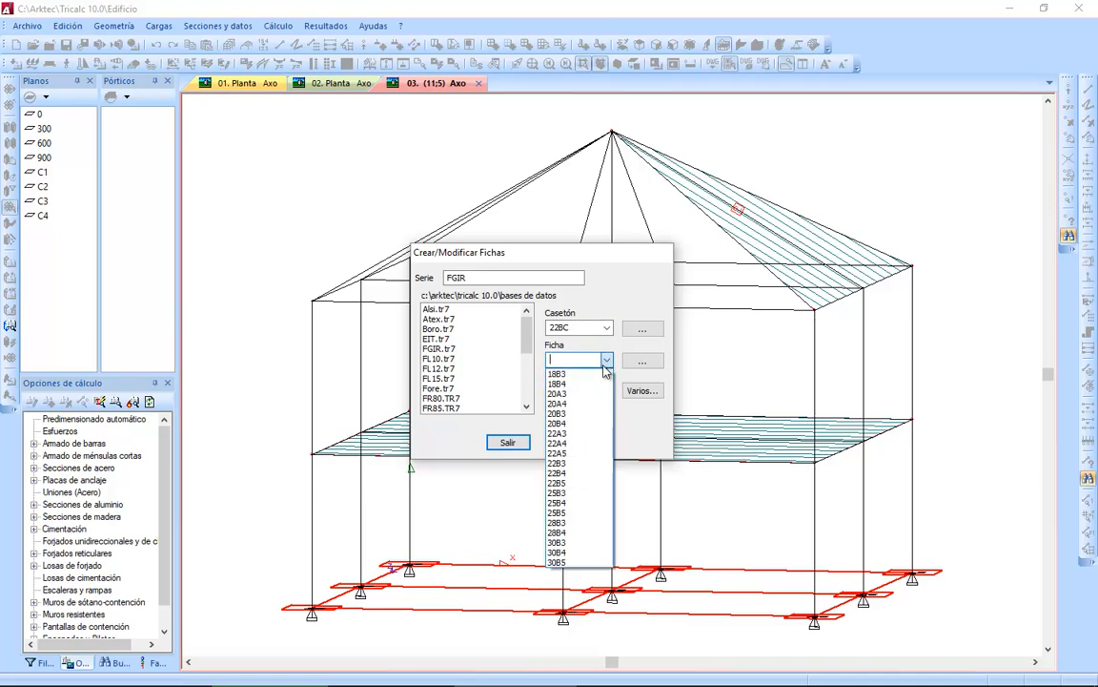
pyautogui.click(579, 485)
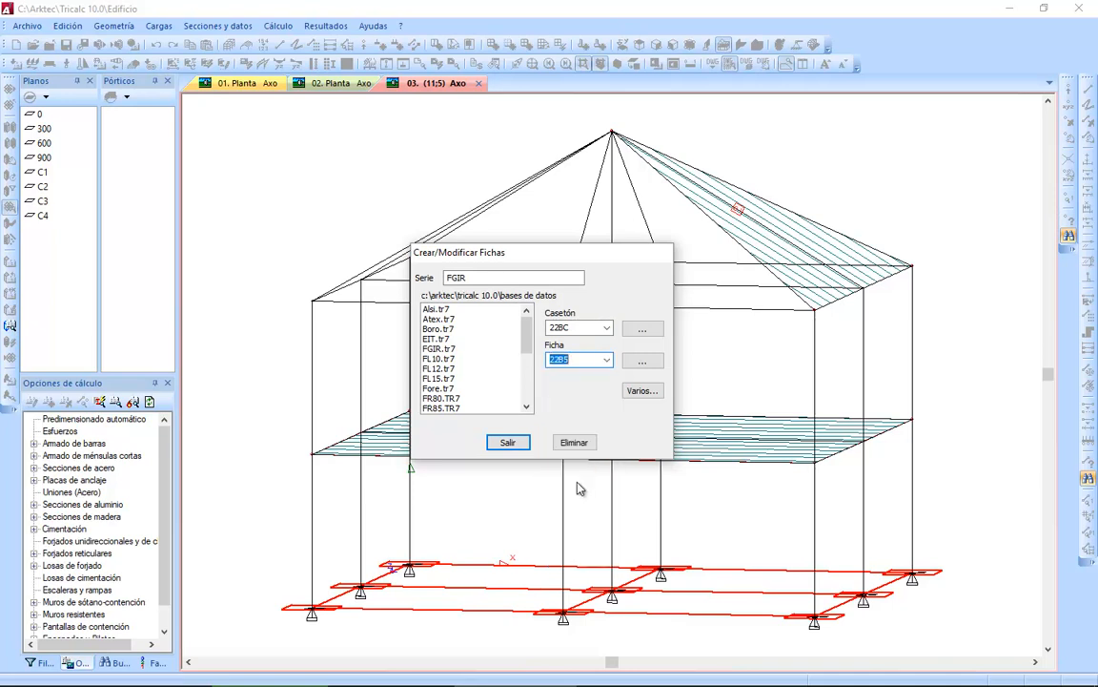
pyautogui.click(643, 363)
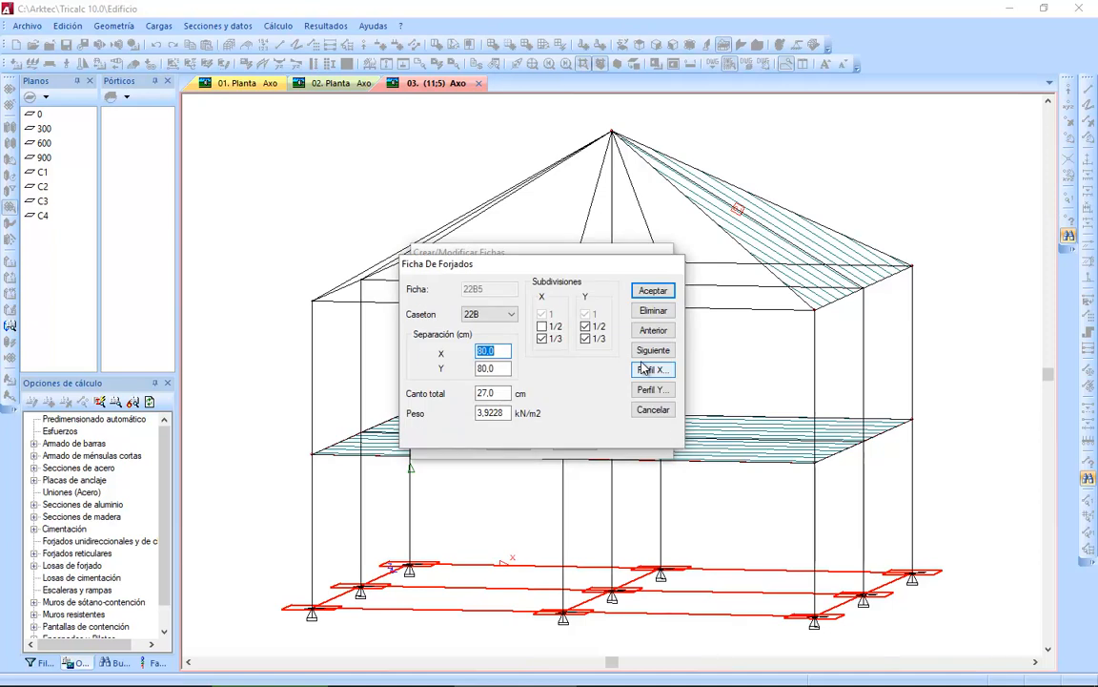
pyautogui.click(497, 318)
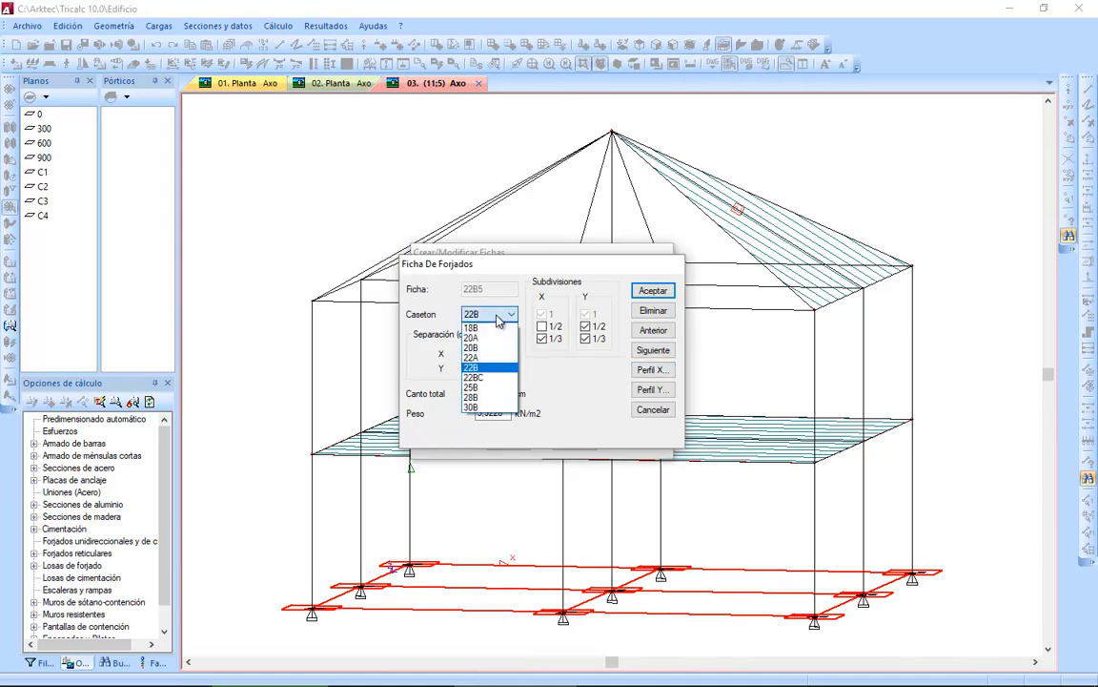
pyautogui.click(504, 379)
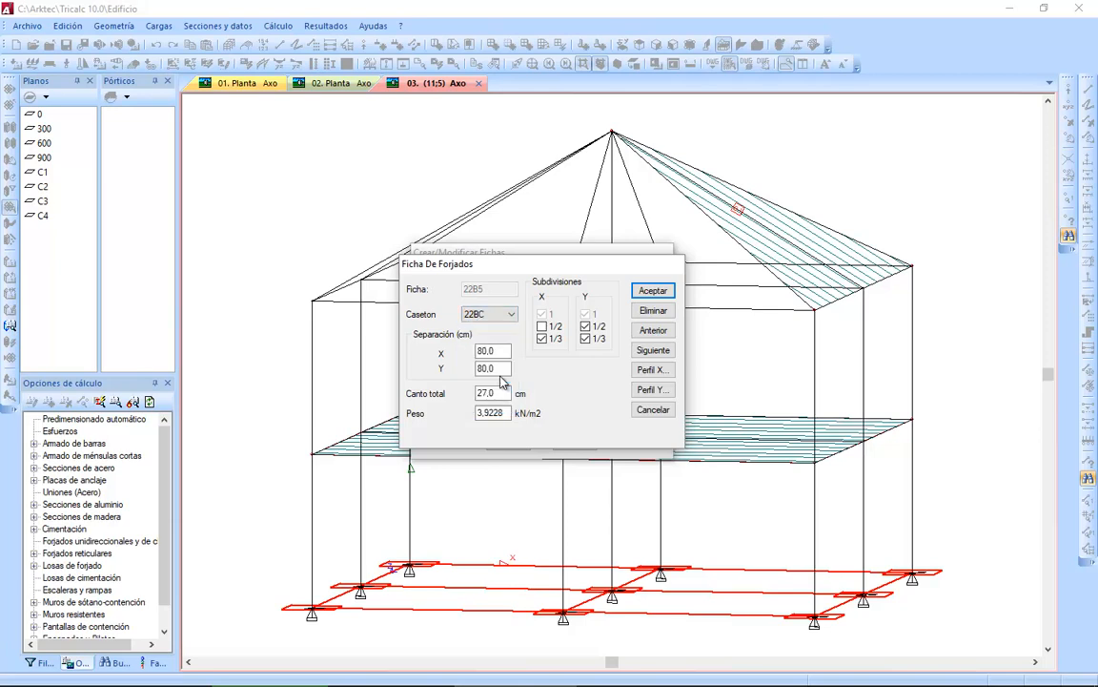
# Set the sheet's weight to 3.5 kN/m2, disable the 1/3 subdivision in X and keep 1/2 and 1/3 enabled in Y.
pyautogui.moveTo(485, 412); pyautogui.dragTo(541, 419)
pyautogui.write('5')
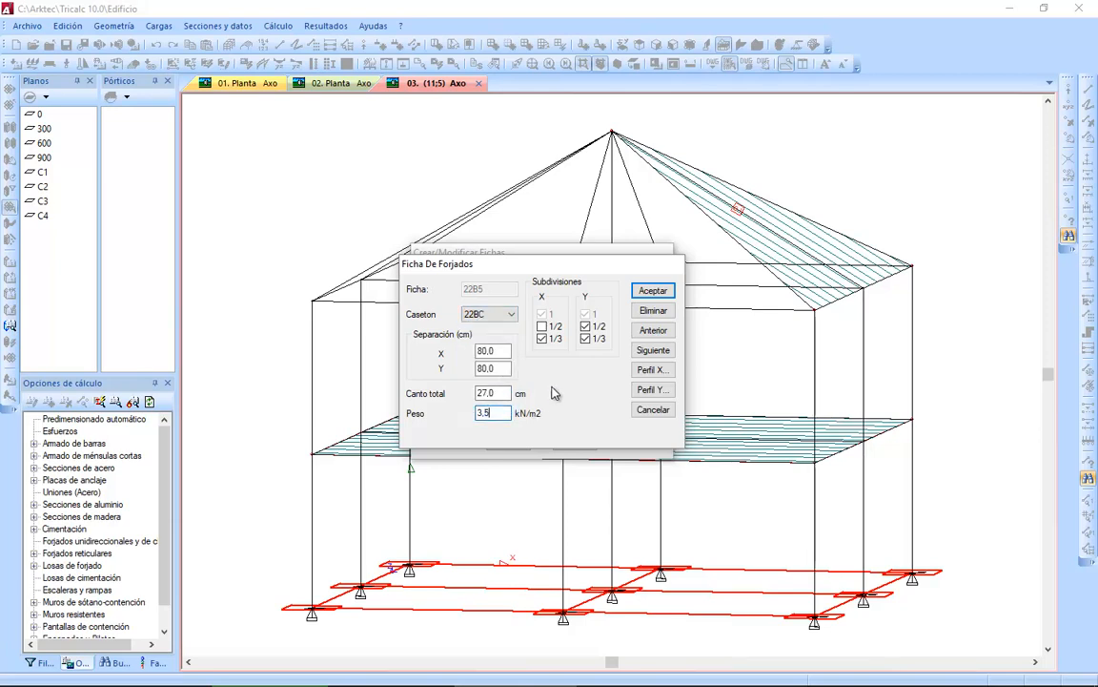
pyautogui.click(557, 341)
pyautogui.click(593, 340)
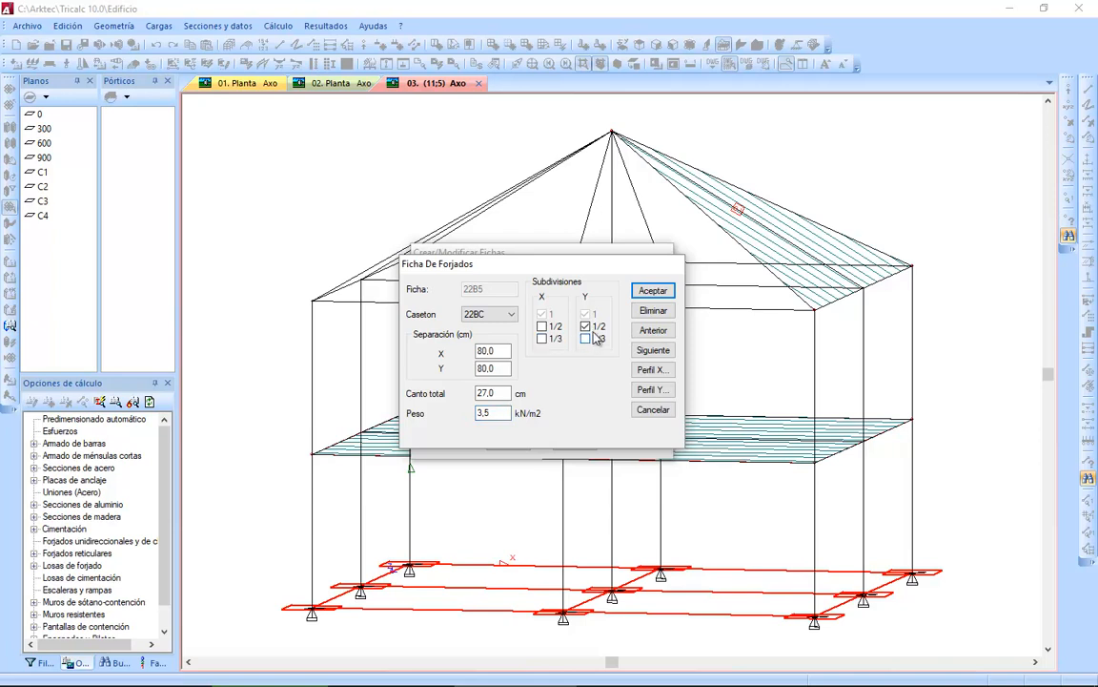
pyautogui.click(597, 328)
pyautogui.click(586, 327)
pyautogui.click(590, 346)
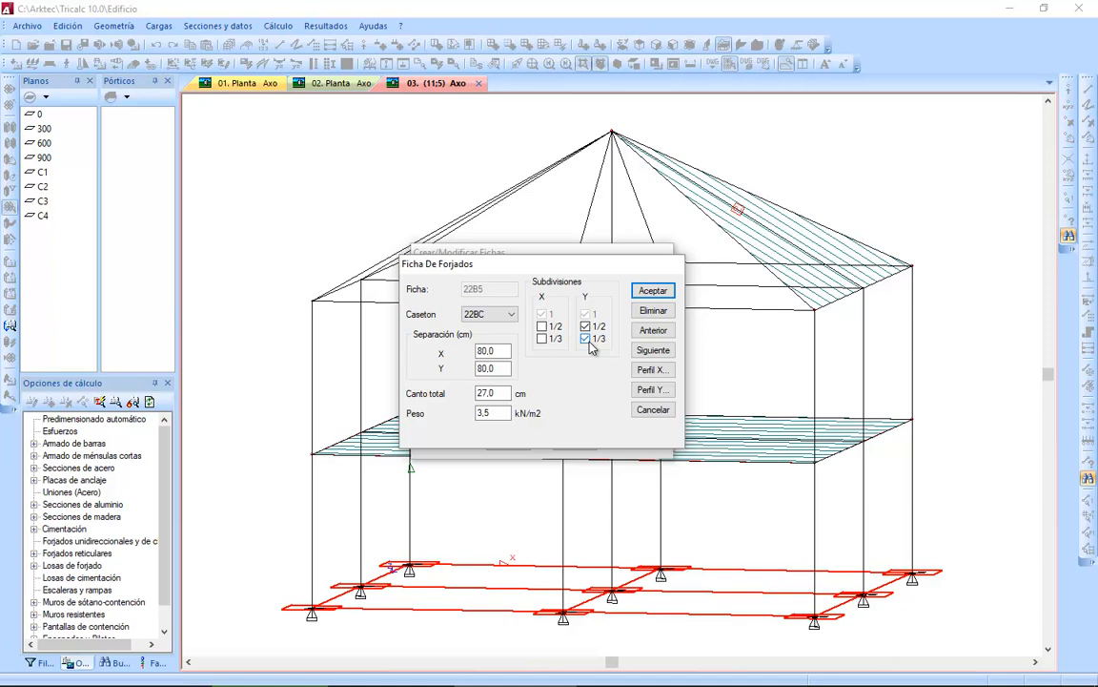